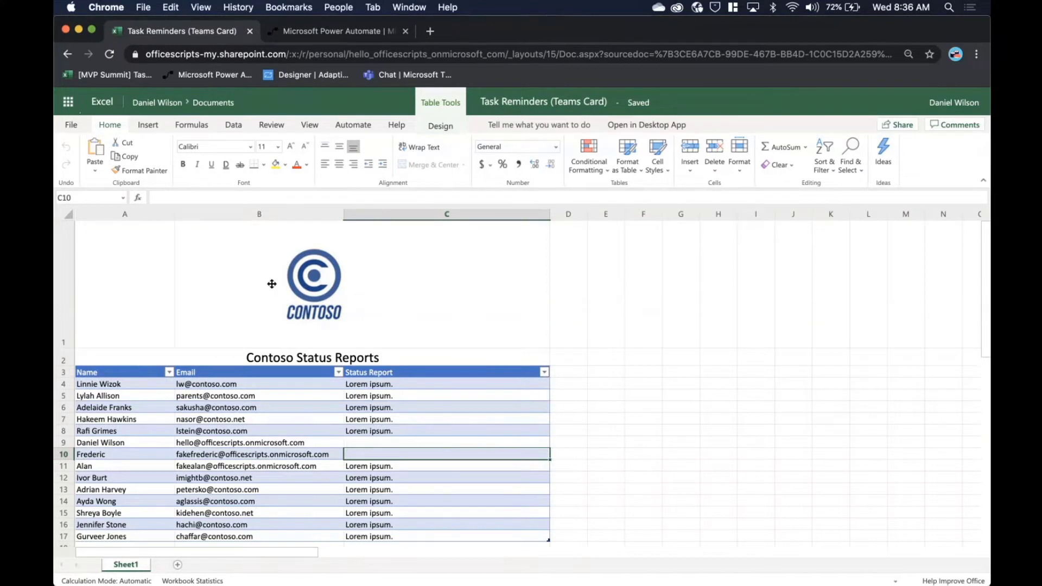
# Examine the Contoso Status Reports table, especially the name, email and empty Status Report cells in rows 9 and 10
pyautogui.moveTo(124, 288)
pyautogui.mouseDown()
pyautogui.moveTo(131, 304)
pyautogui.moveTo(434, 374)
pyautogui.mouseUp()
pyautogui.click(644, 406)
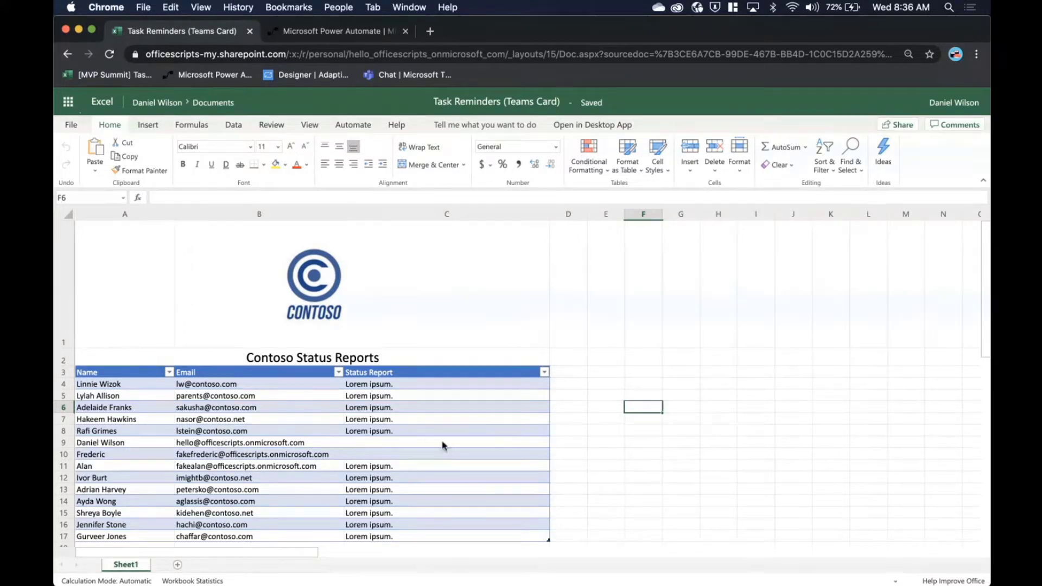
pyautogui.moveTo(442, 445); pyautogui.dragTo(441, 453)
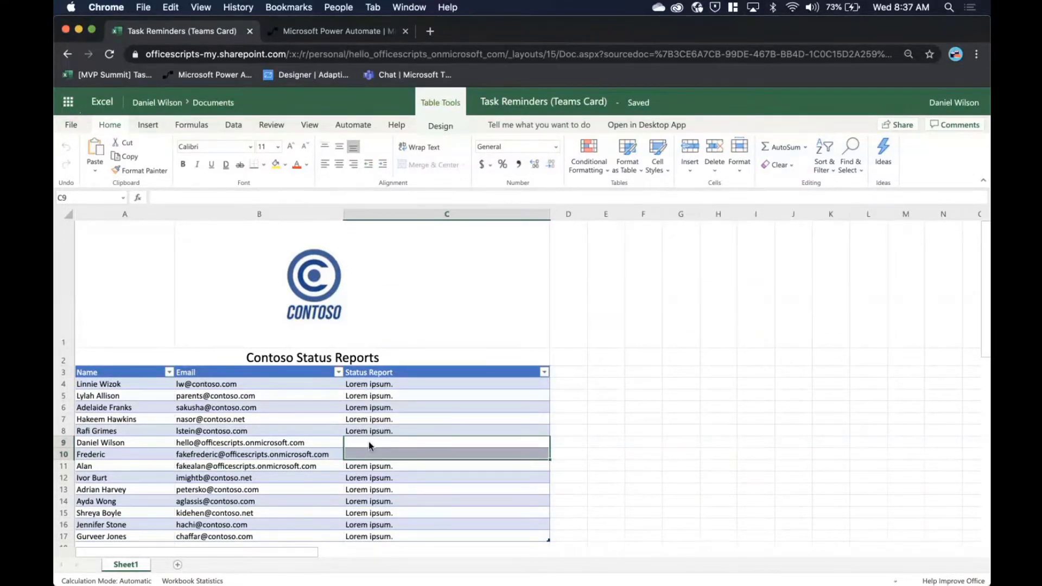
pyautogui.click(314, 445)
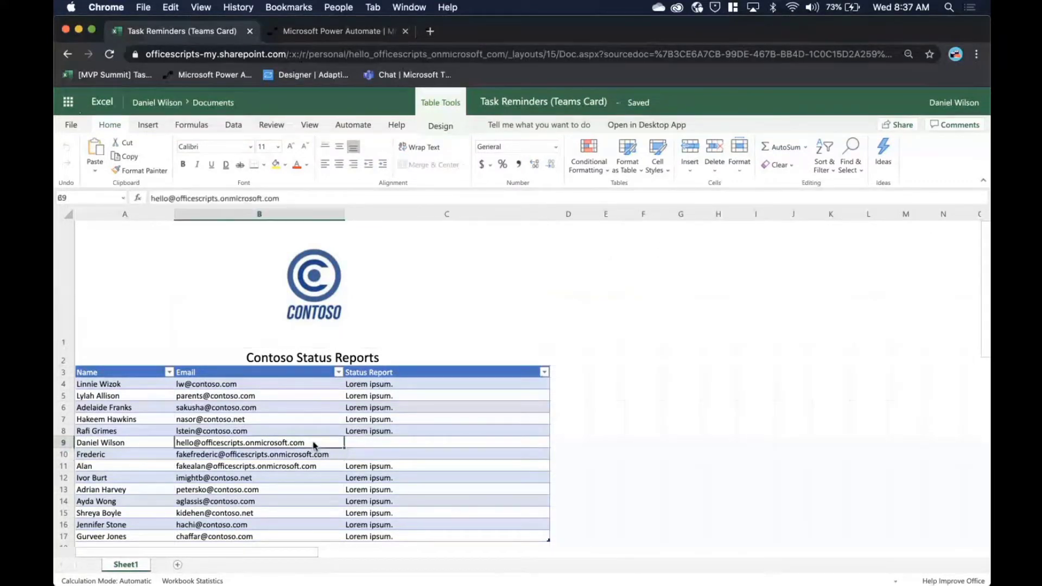
pyautogui.moveTo(315, 446); pyautogui.dragTo(312, 459)
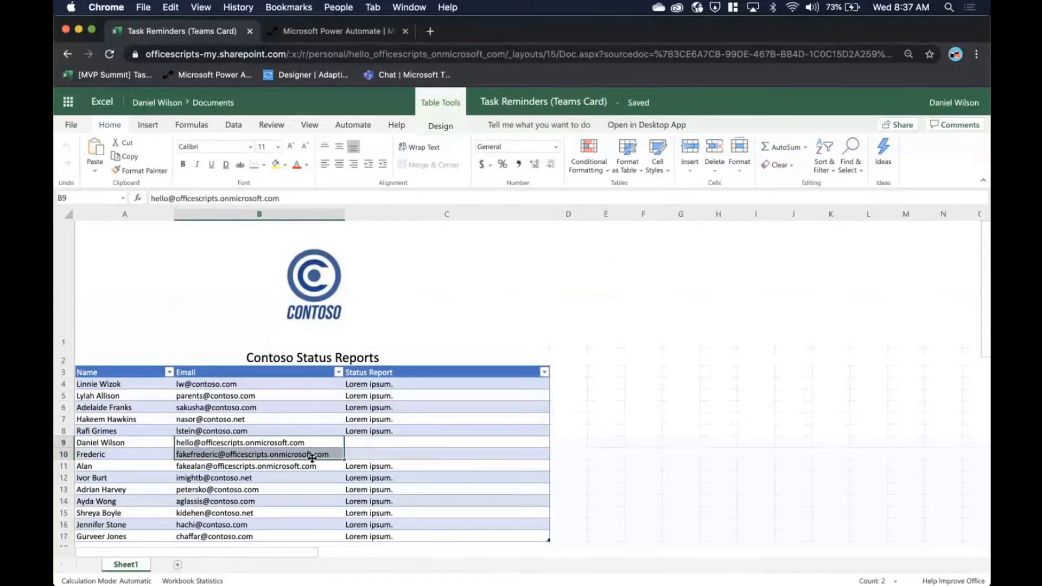
pyautogui.click(179, 454)
pyautogui.click(139, 460)
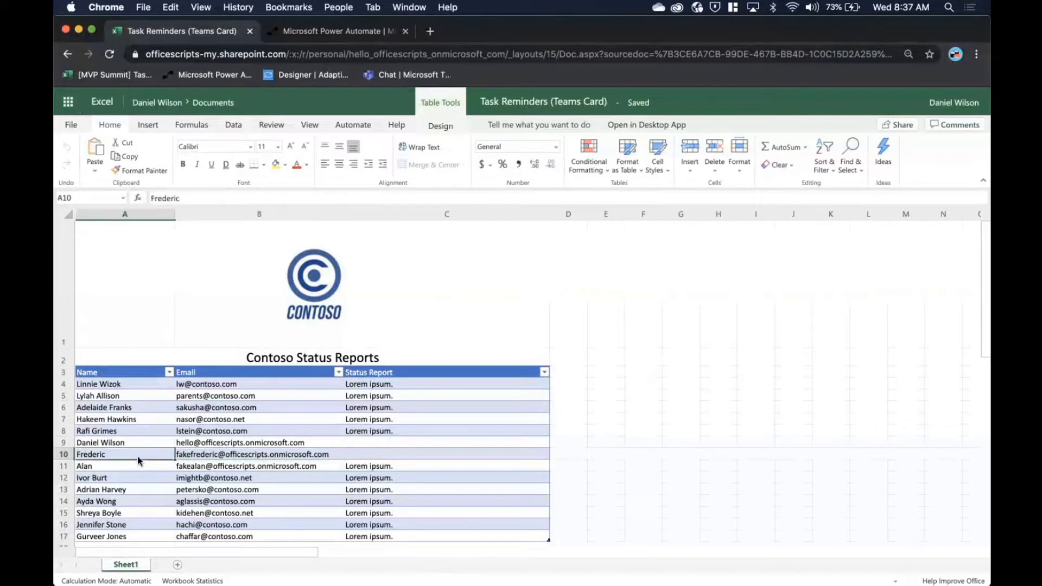
pyautogui.moveTo(139, 460); pyautogui.dragTo(194, 458)
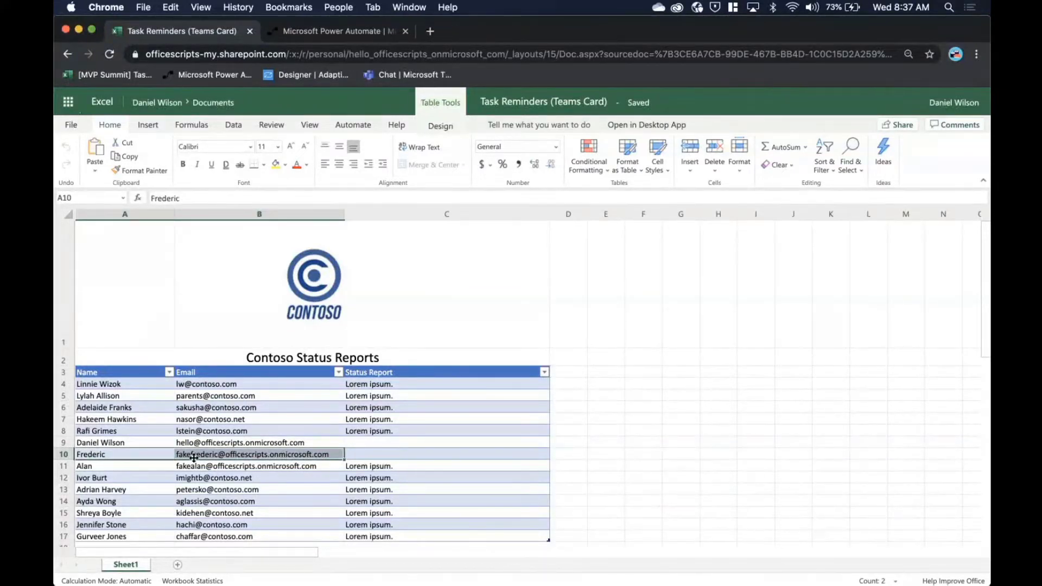
# Open the Get People script in the Code Editor and run it on the workbook
pyautogui.click(339, 125)
pyautogui.click(94, 151)
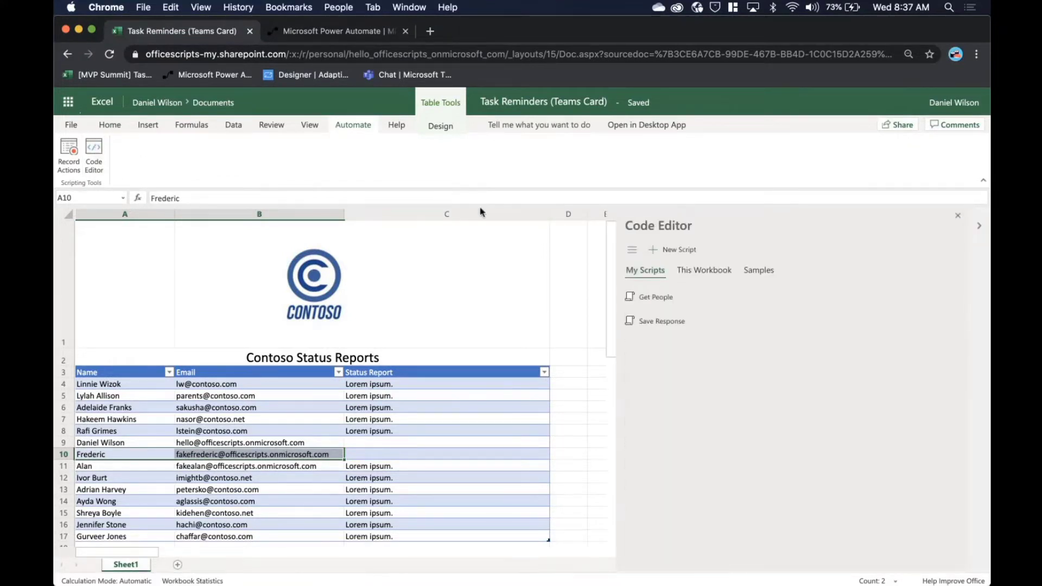
pyautogui.click(703, 302)
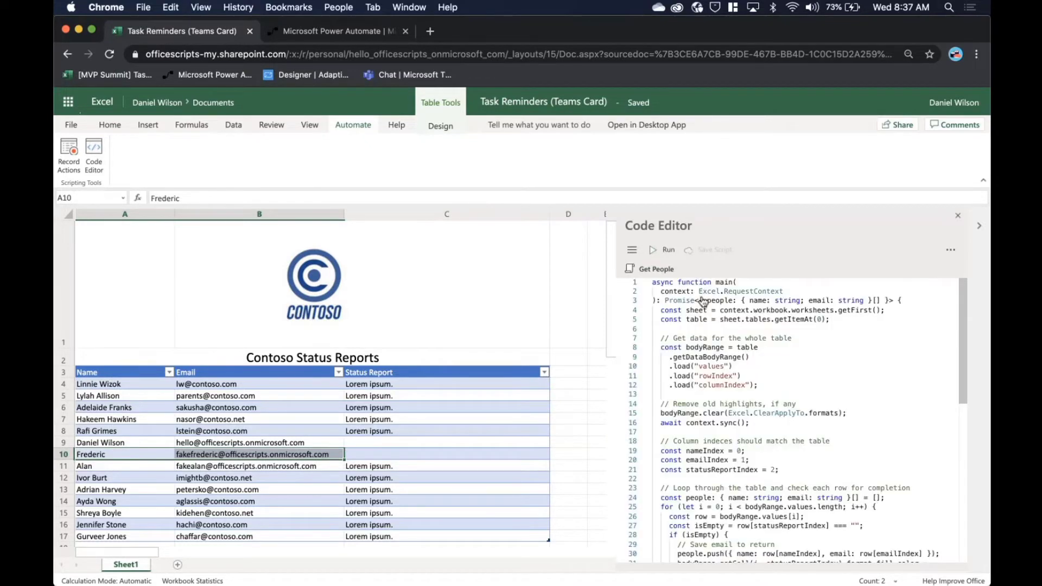
pyautogui.scroll(-5, 702, 296)
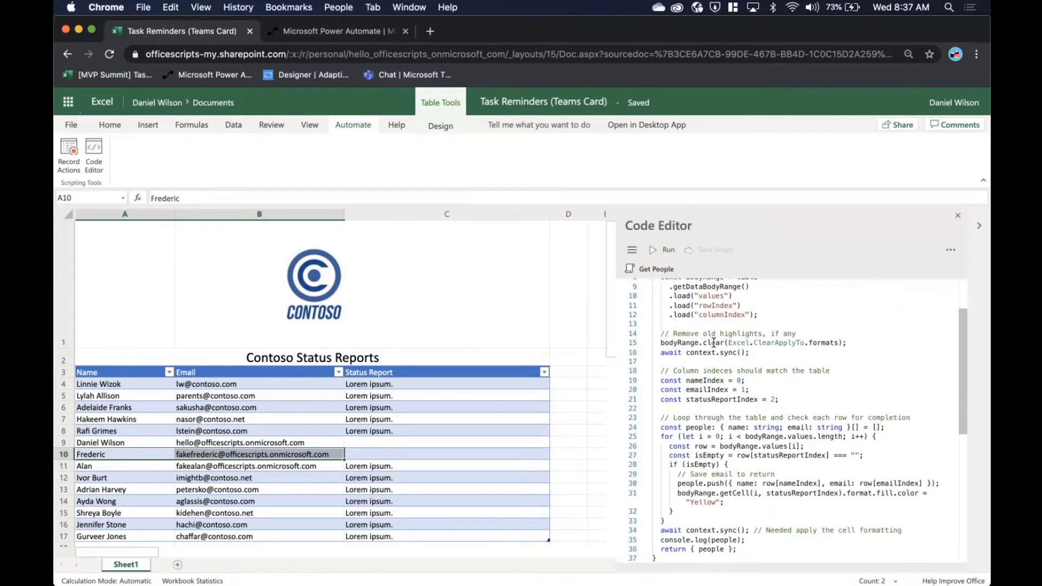
pyautogui.scroll(-6, 418, 419)
pyautogui.scroll(3, 418, 419)
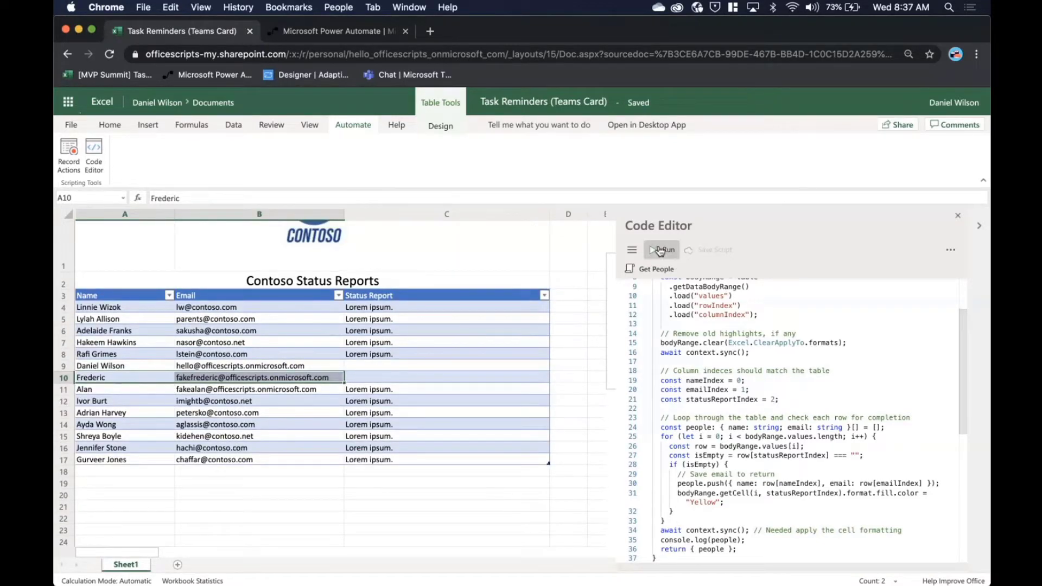
pyautogui.click(663, 250)
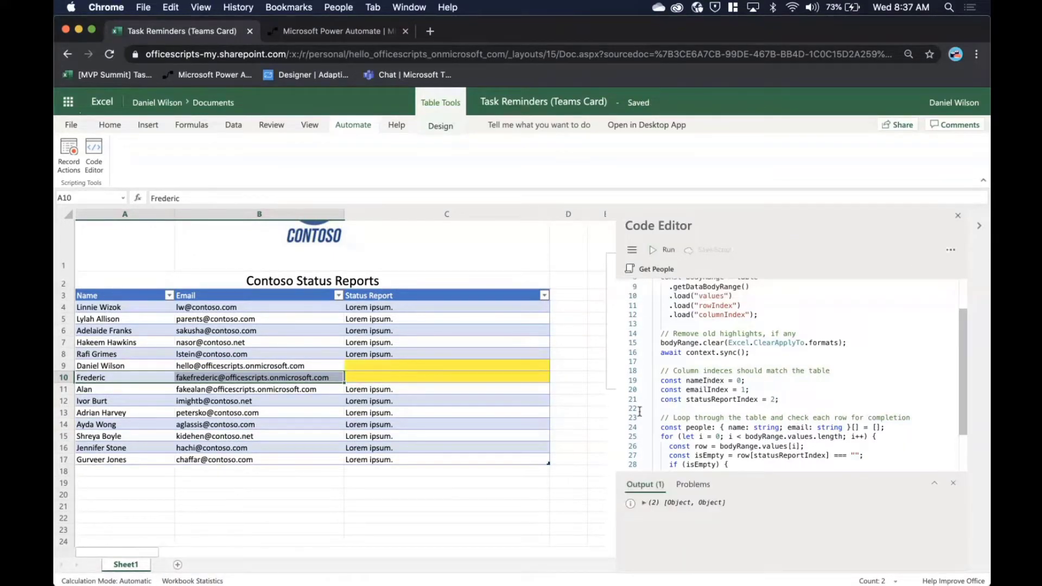
# Check the Status Report cells C9:C10 and expand both returned objects in the script output
pyautogui.click(362, 367)
pyautogui.moveTo(362, 364); pyautogui.dragTo(360, 381)
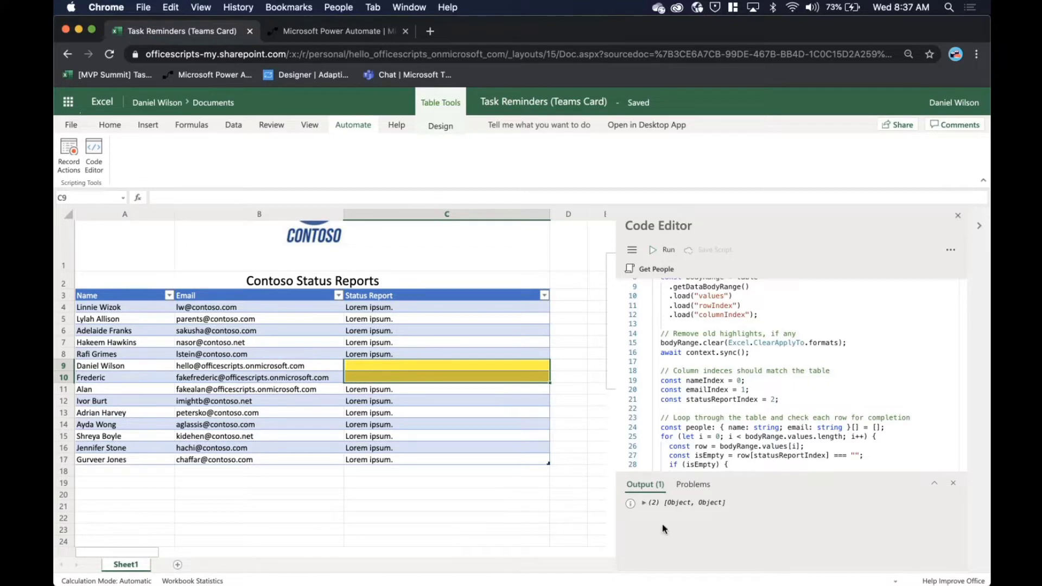
pyautogui.click(644, 502)
pyautogui.click(651, 510)
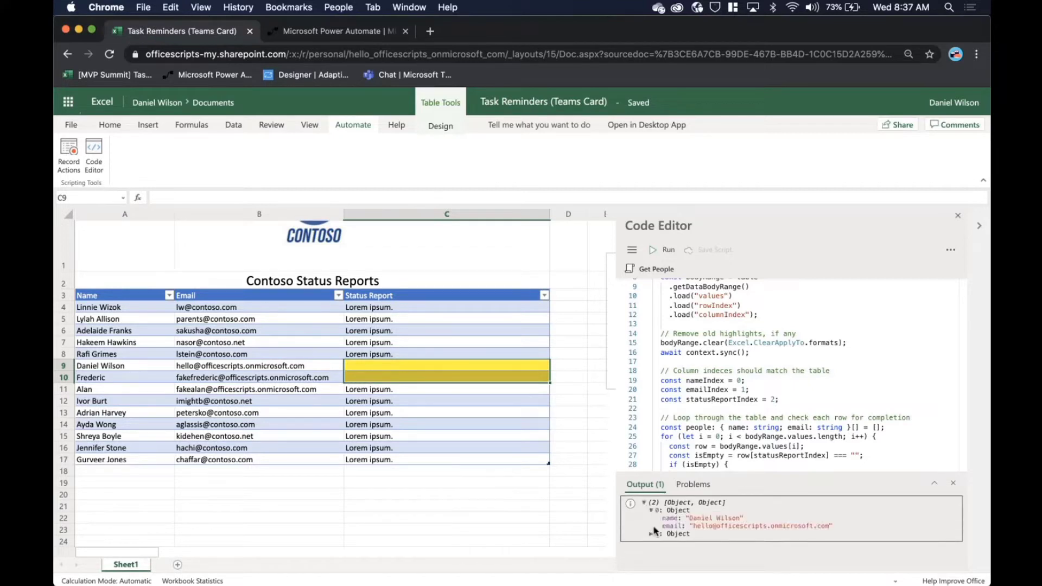
pyautogui.click(651, 533)
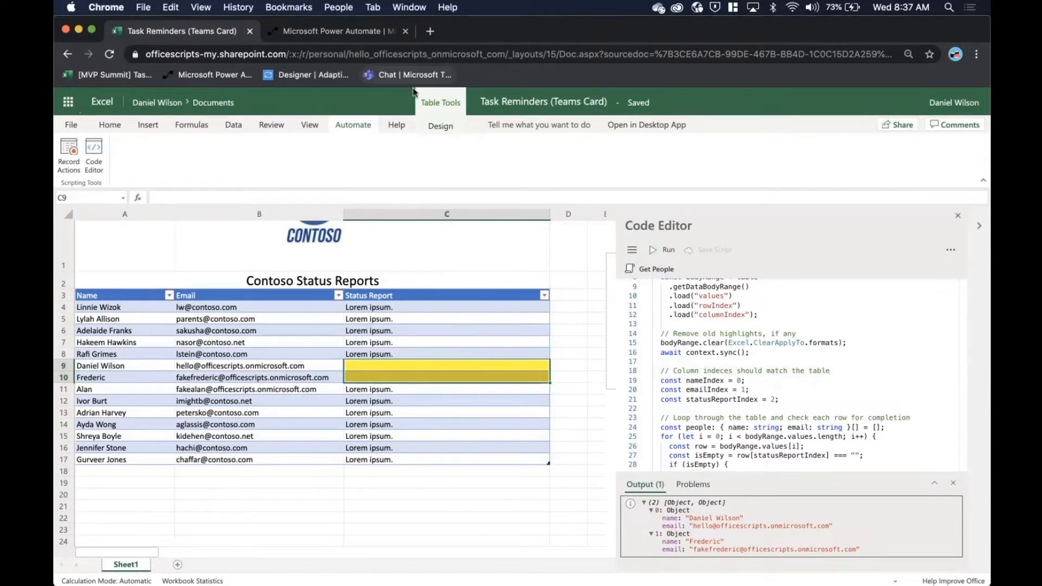
# Switch to Power Automate and open My flows in the preview environment
pyautogui.click(319, 35)
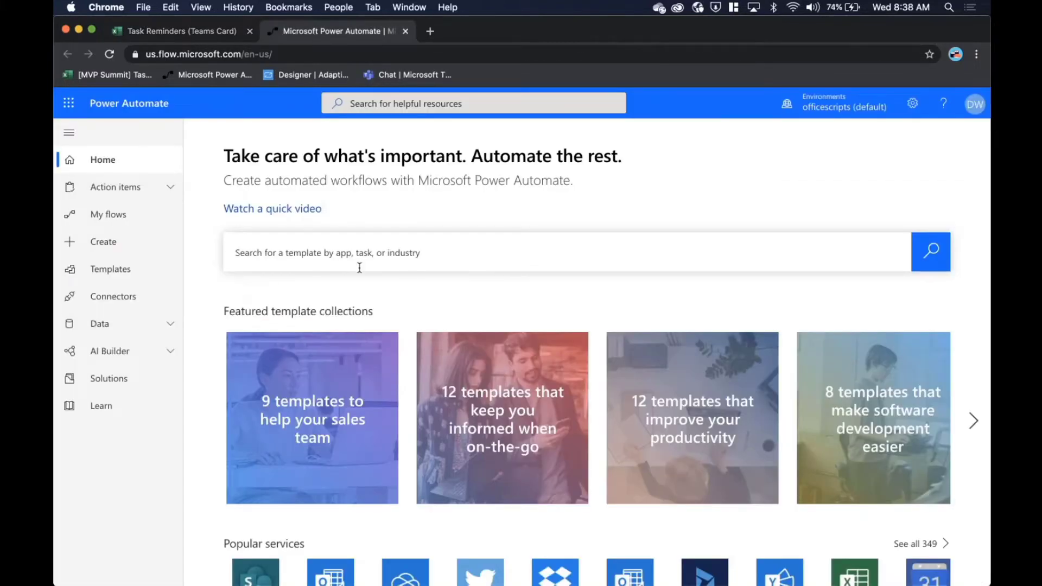
pyautogui.click(159, 223)
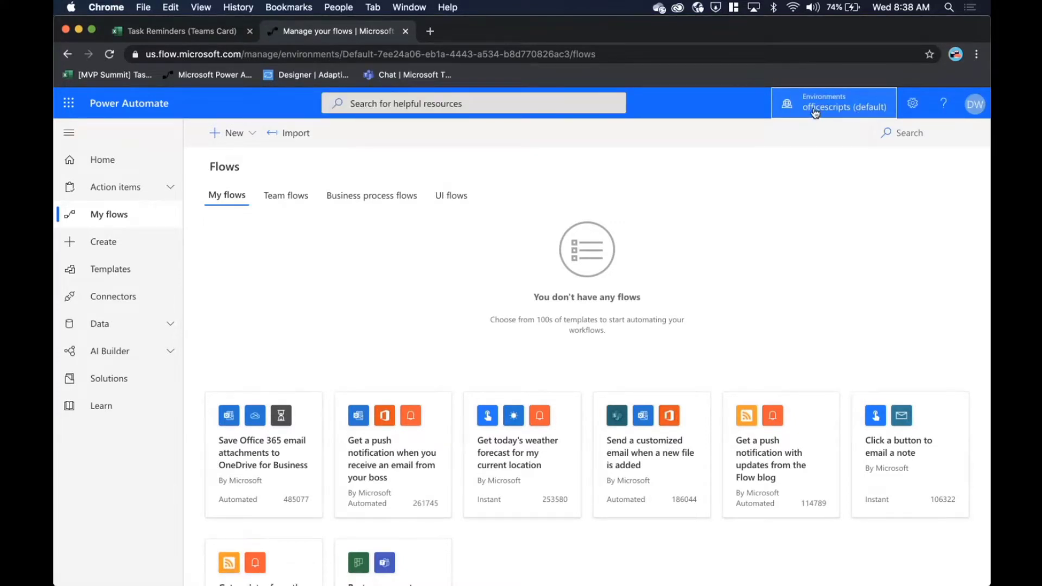
pyautogui.click(815, 112)
pyautogui.click(859, 247)
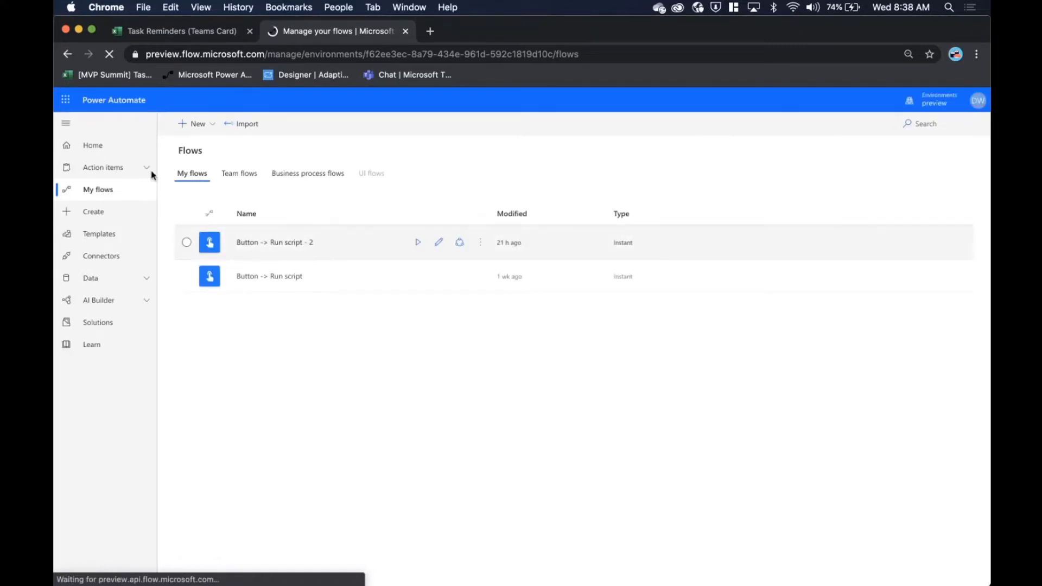
# Create an instant flow from blank with the "Manually trigger a flow" trigger
pyautogui.click(187, 128)
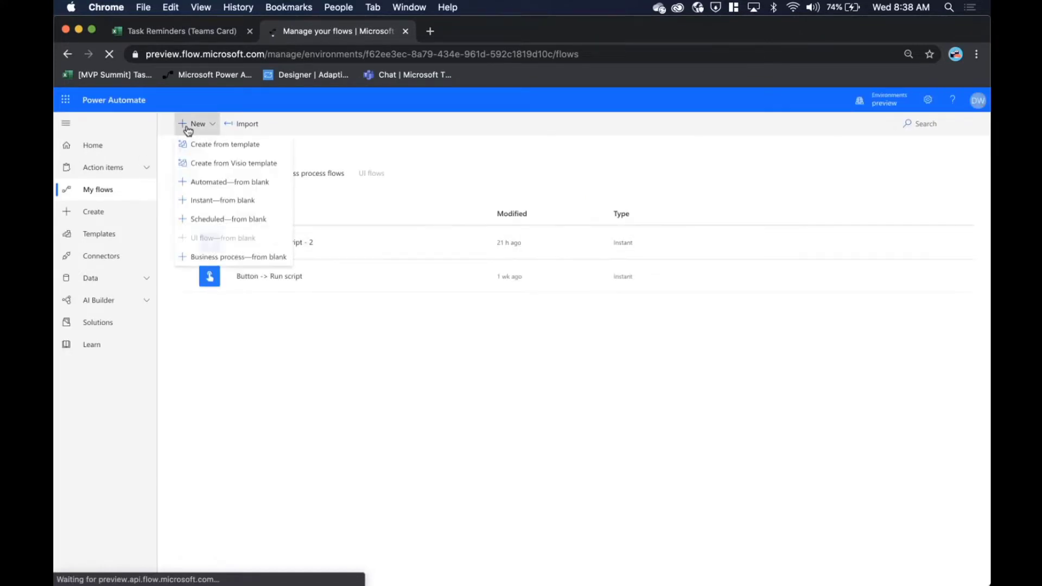
pyautogui.click(200, 201)
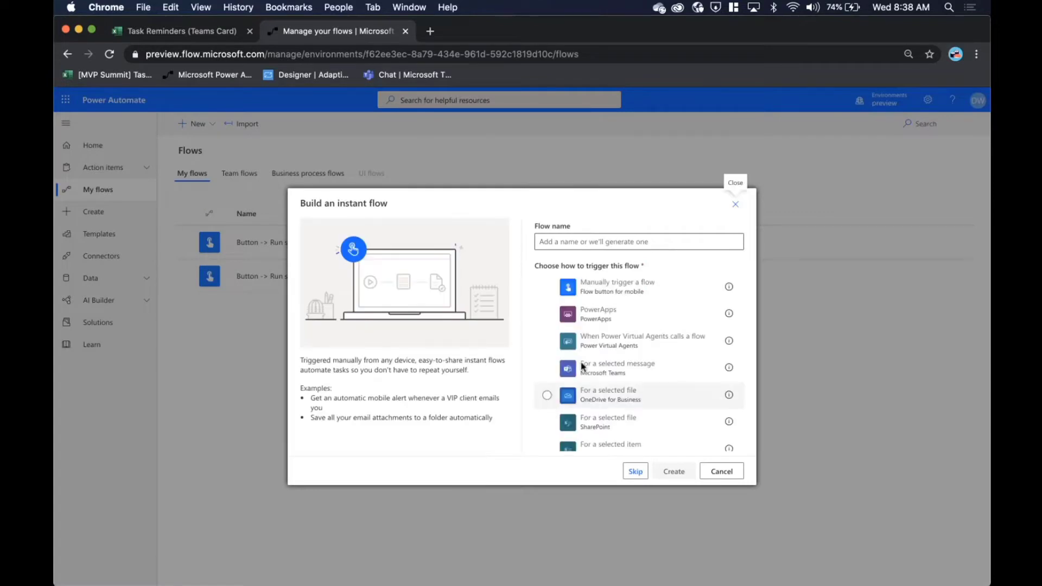
pyautogui.click(628, 289)
pyautogui.click(685, 475)
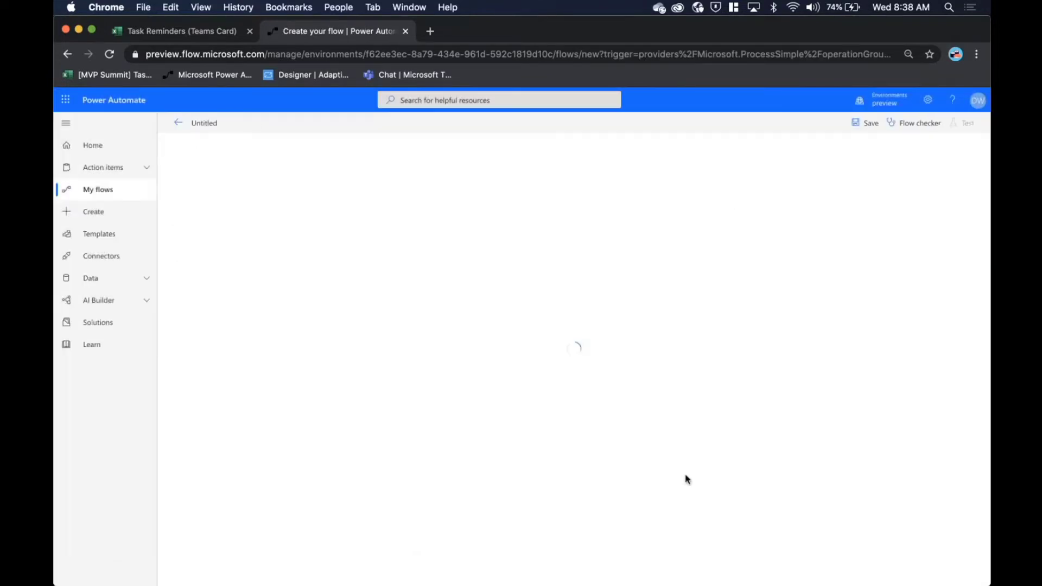
# Add a new step with the Excel Online (Business) action "Run script (preview)"
pyautogui.click(537, 198)
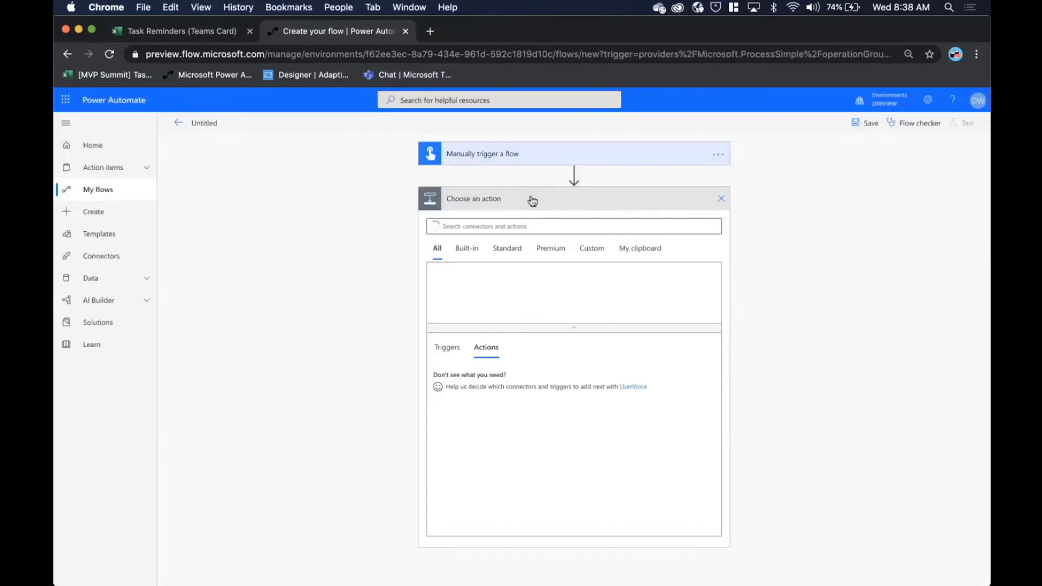
pyautogui.click(491, 282)
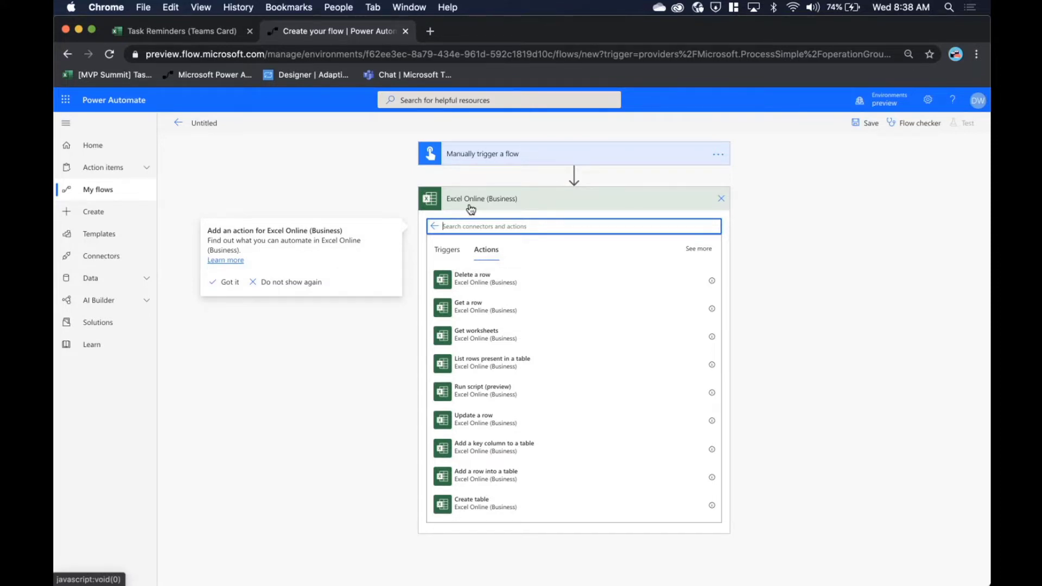
pyautogui.click(498, 398)
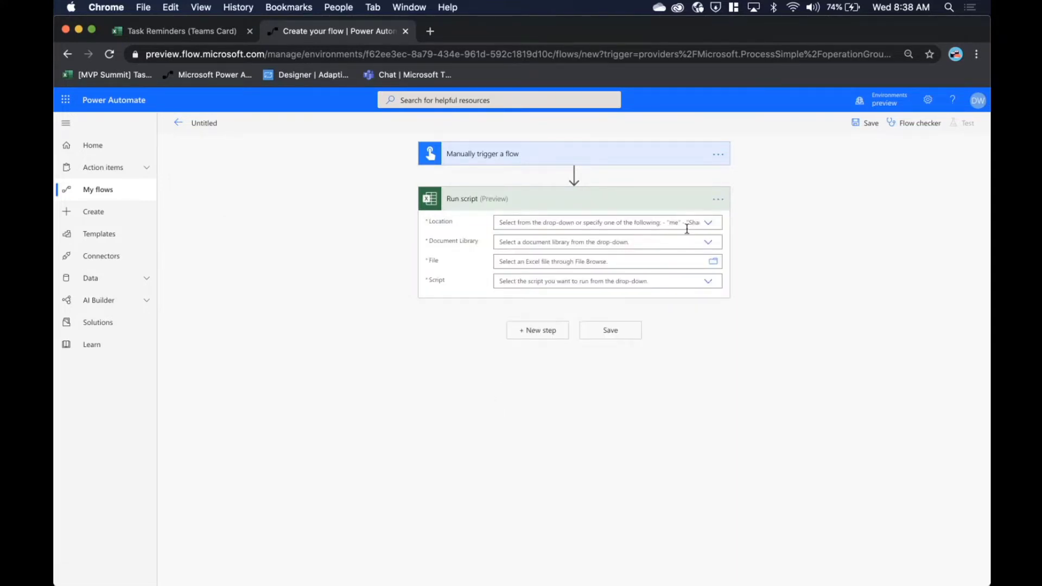
# Configure Run script with location OneDrive for Business, library OneDrive, file /Task Reminders (Teams Card).xlsx and script Get People
pyautogui.click(689, 224)
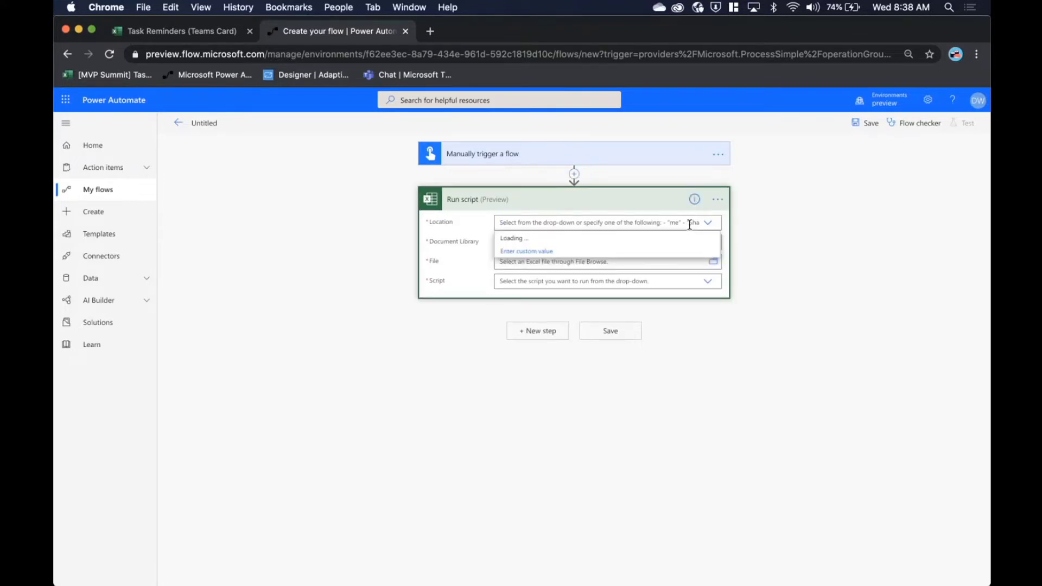
pyautogui.click(628, 239)
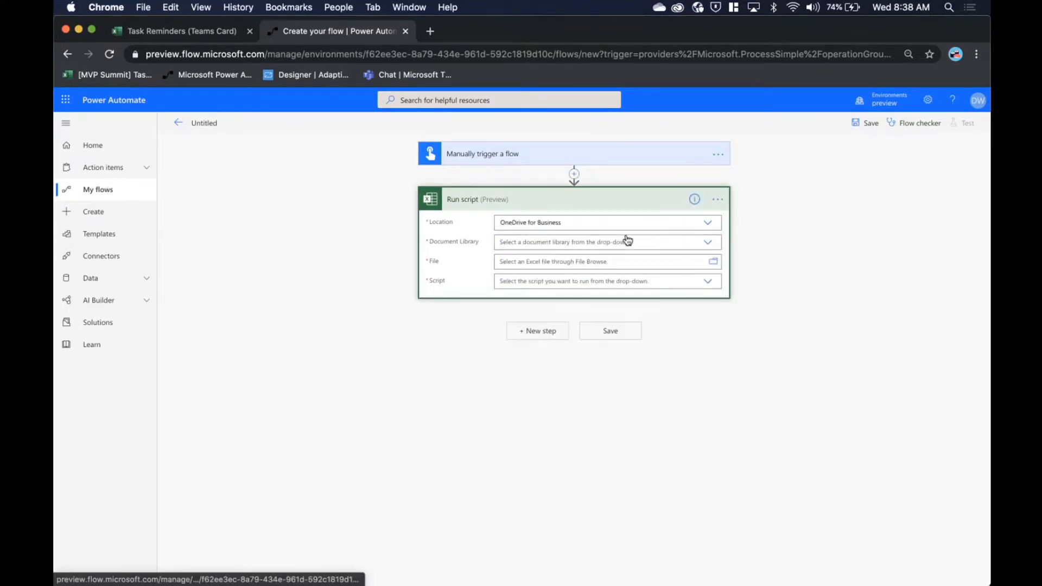
pyautogui.click(627, 240)
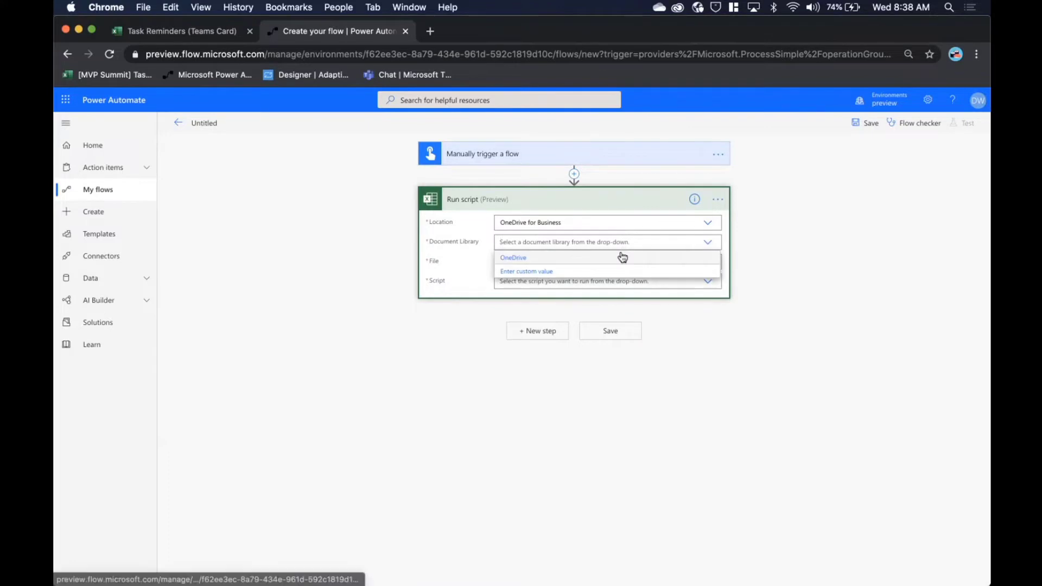
pyautogui.click(622, 257)
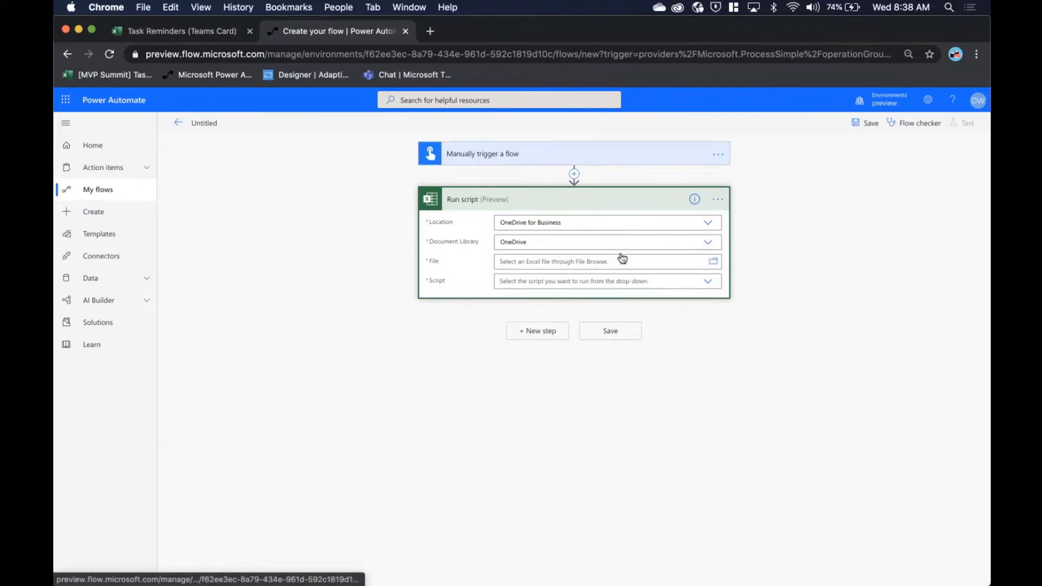
pyautogui.click(713, 261)
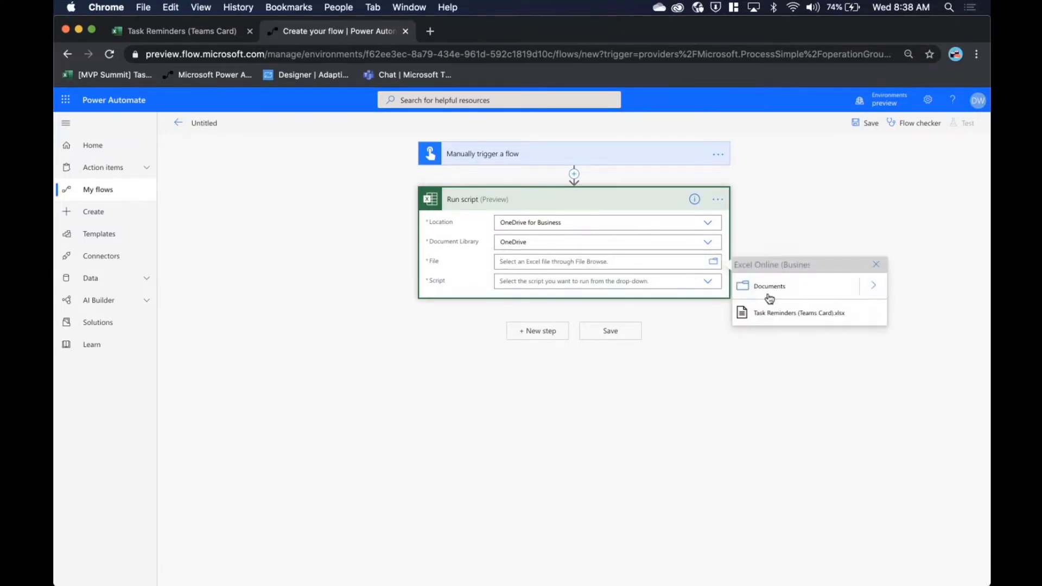
pyautogui.click(803, 325)
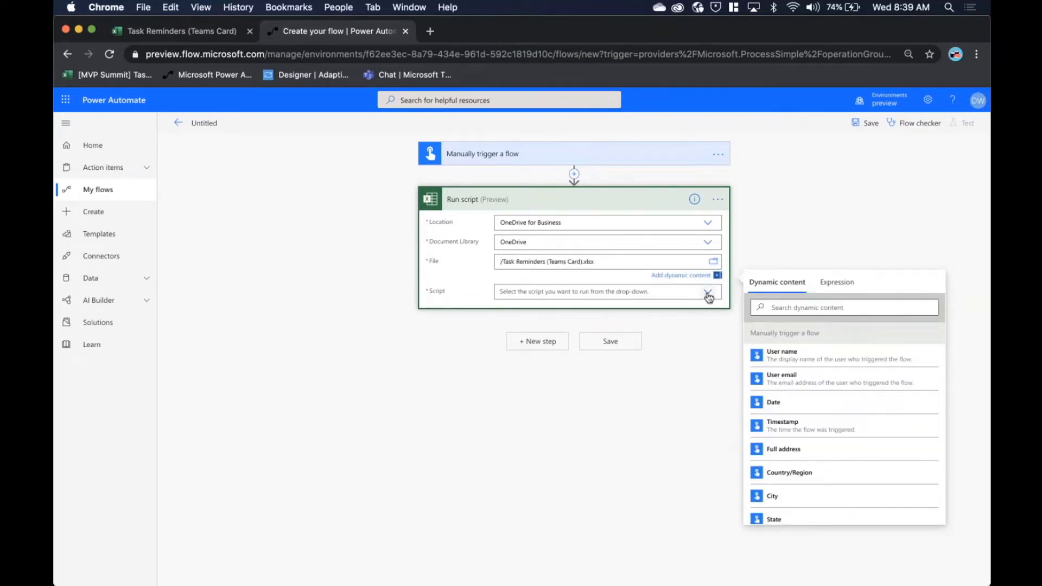
pyautogui.click(708, 295)
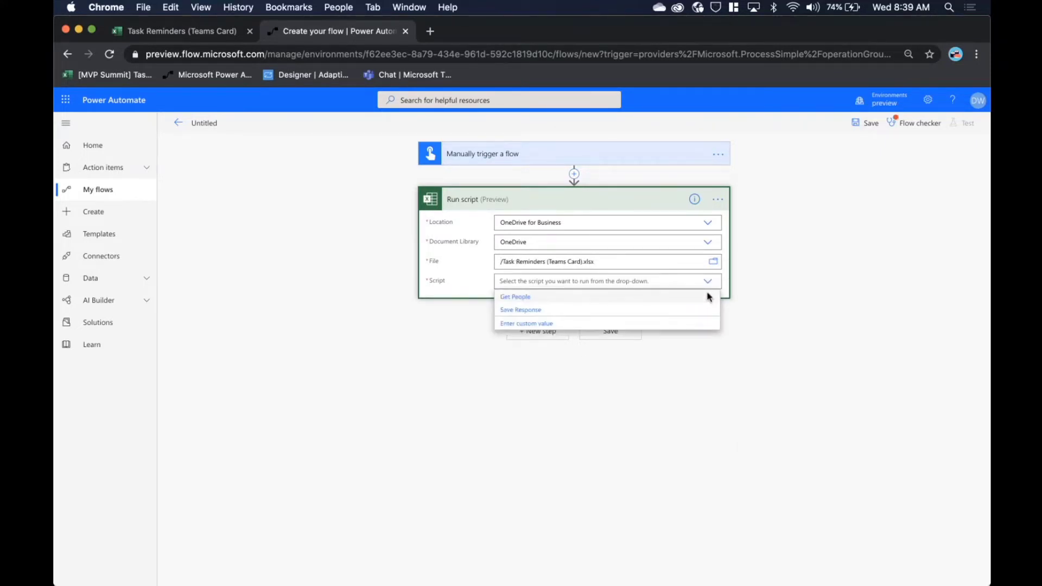
pyautogui.click(570, 298)
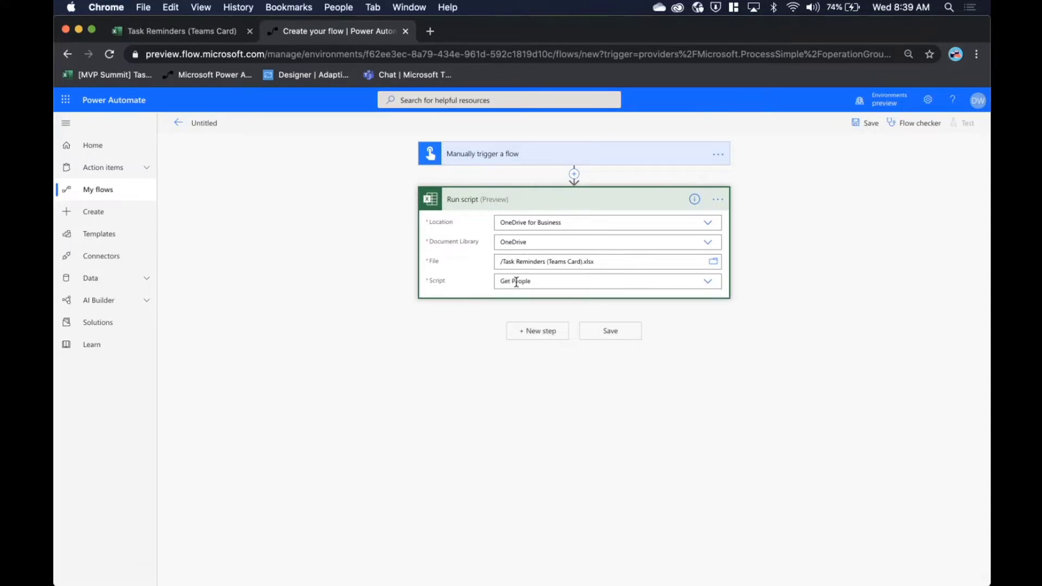
# Switch back to the Excel workbook to review the Get People script's output against the name and email in row 9
pyautogui.click(198, 35)
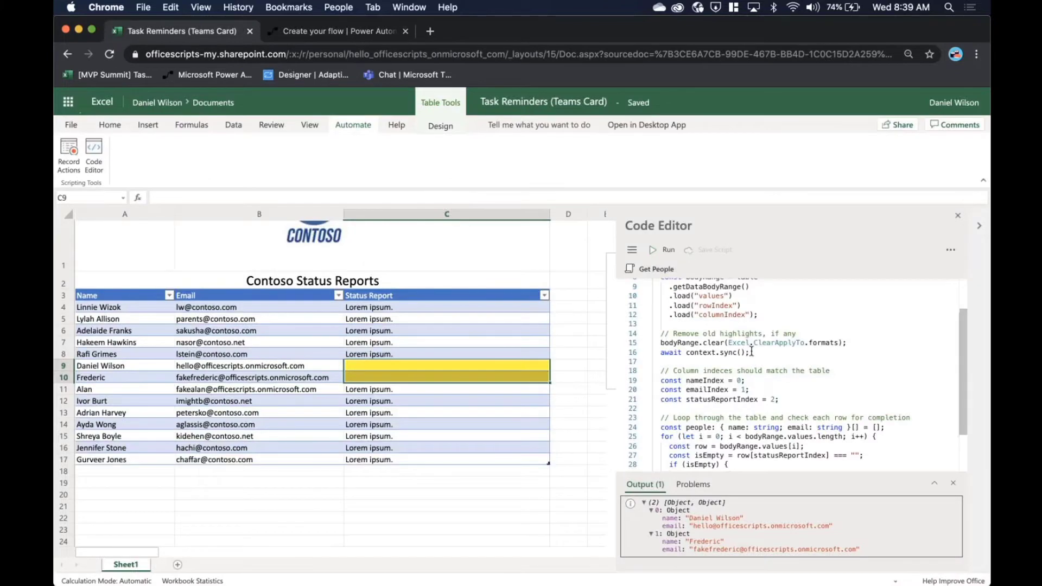
pyautogui.click(356, 33)
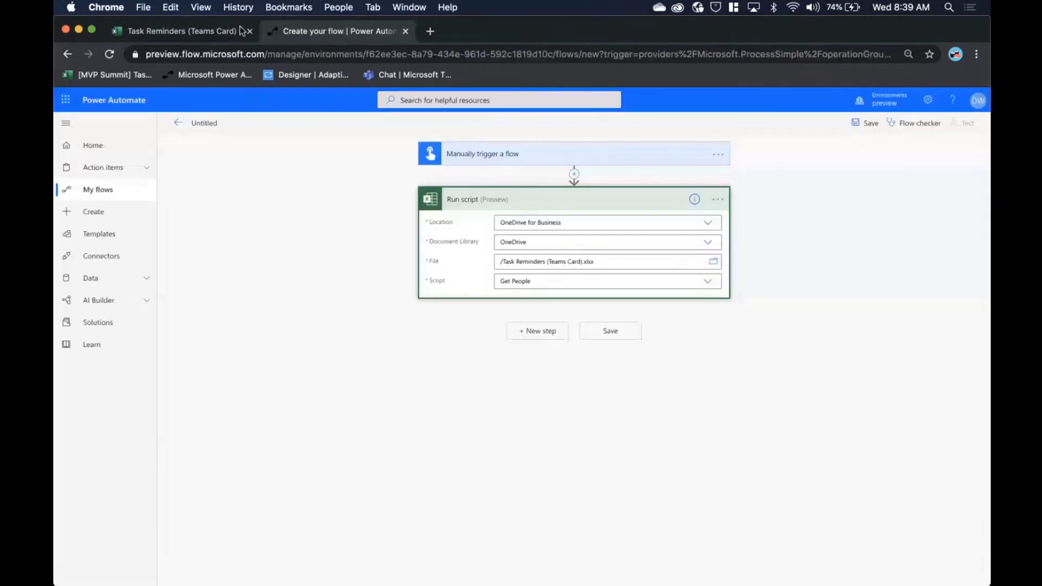
pyautogui.click(216, 33)
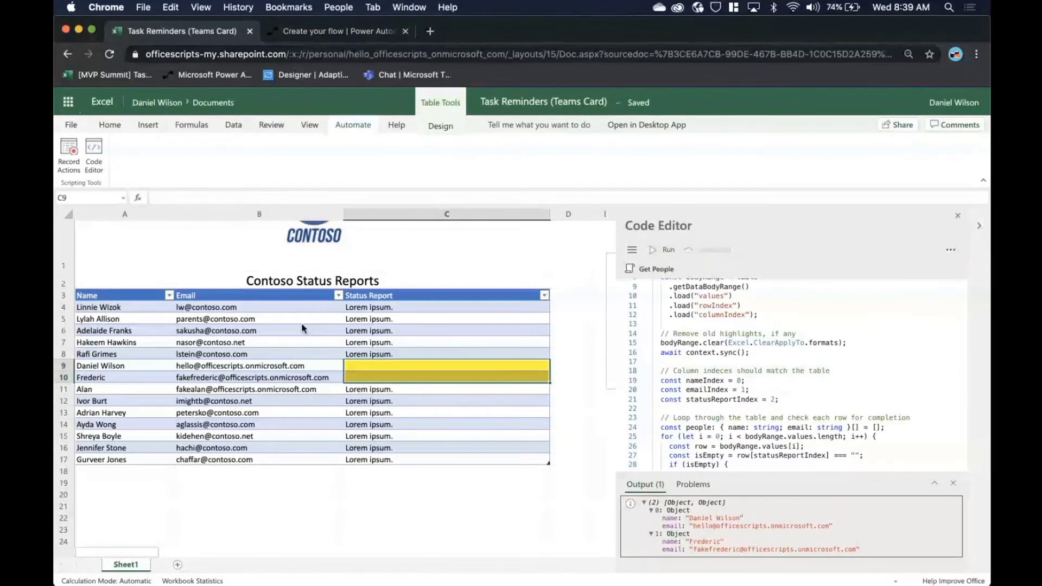
pyautogui.click(254, 356)
pyautogui.moveTo(147, 368); pyautogui.dragTo(196, 371)
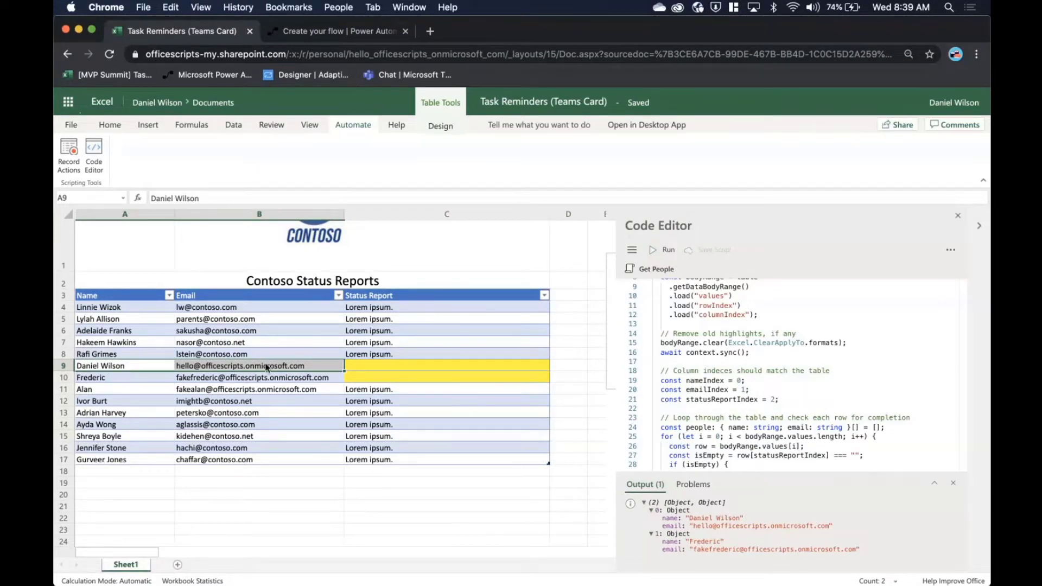
# Check the blank status report cell in row 9 of the workbook and browse the actions available for a new flow step
pyautogui.click(424, 368)
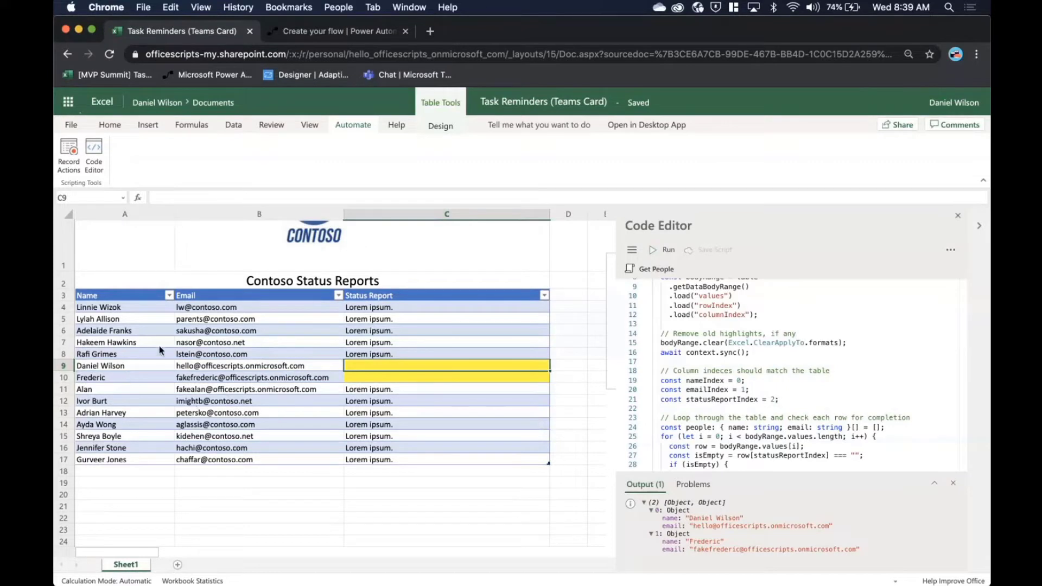
pyautogui.click(369, 33)
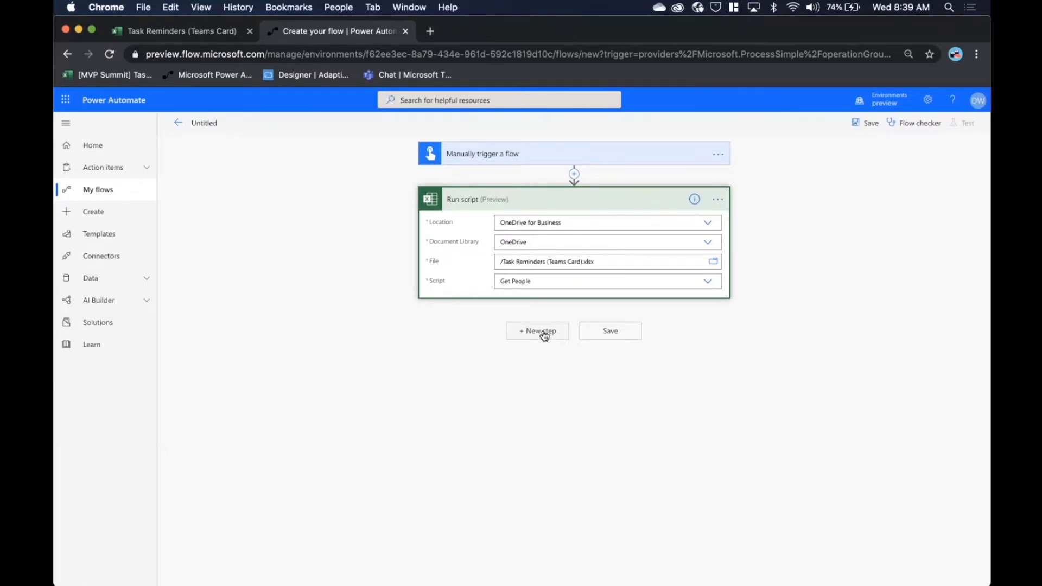
pyautogui.click(516, 334)
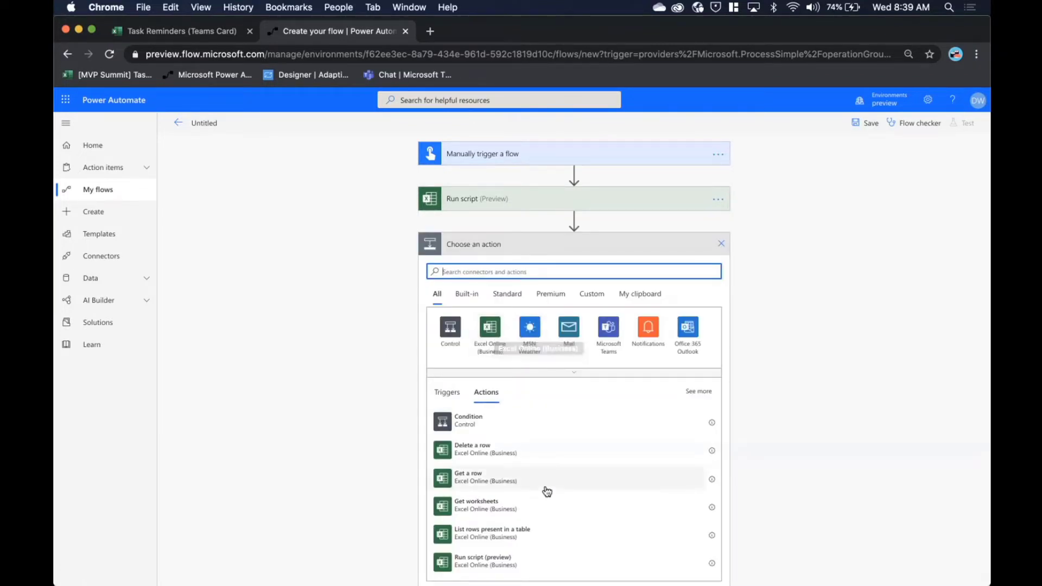
pyautogui.scroll(-5, 545, 491)
pyautogui.scroll(-3, 547, 491)
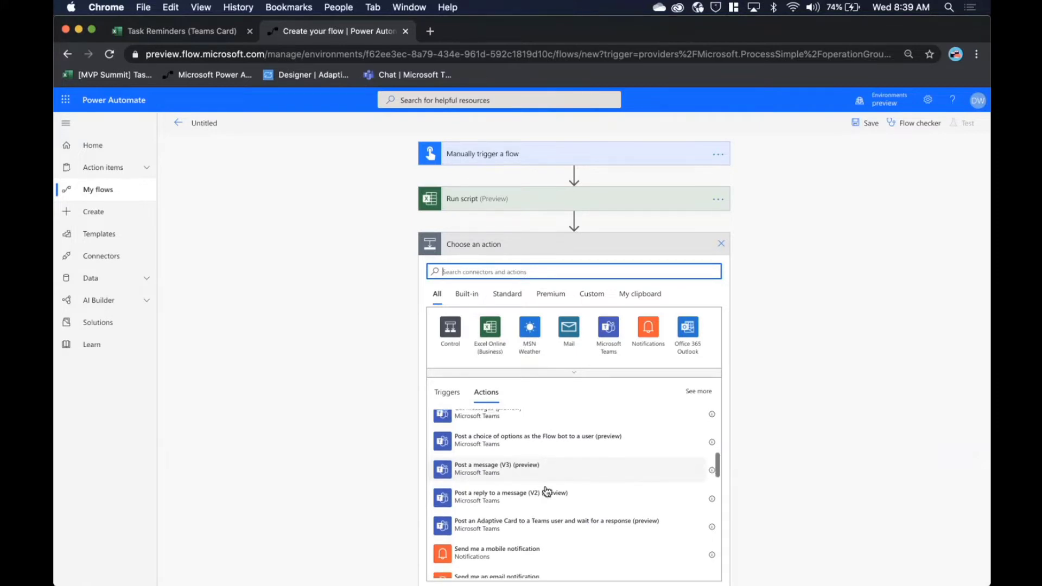
pyautogui.scroll(3, 547, 491)
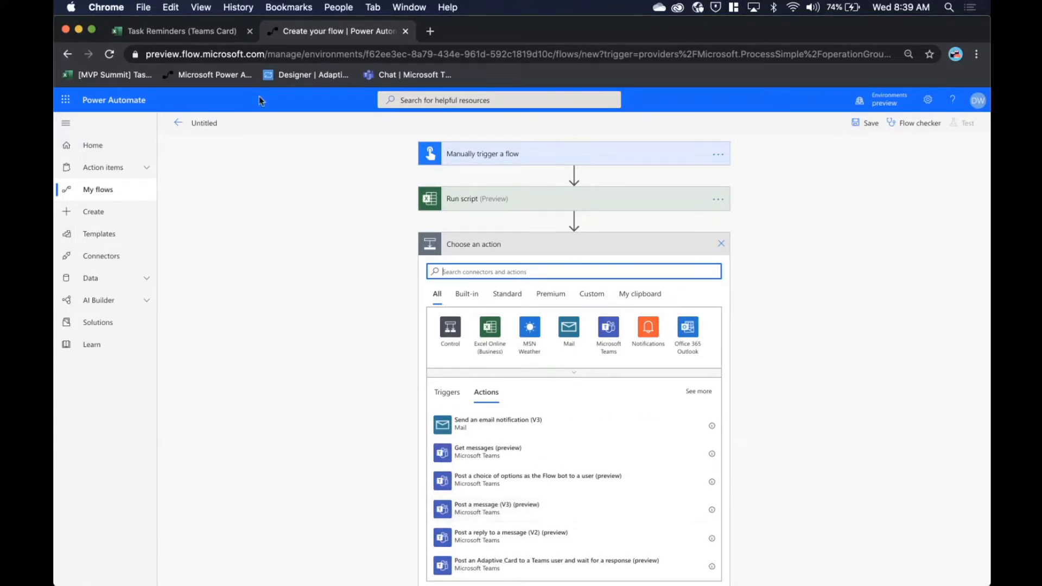
pyautogui.click(218, 35)
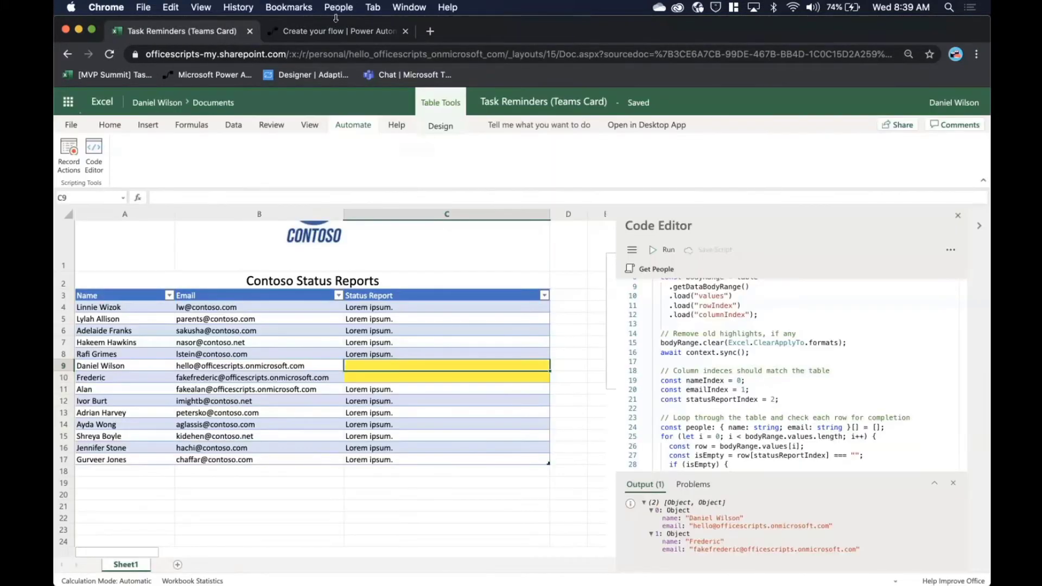
pyautogui.click(332, 36)
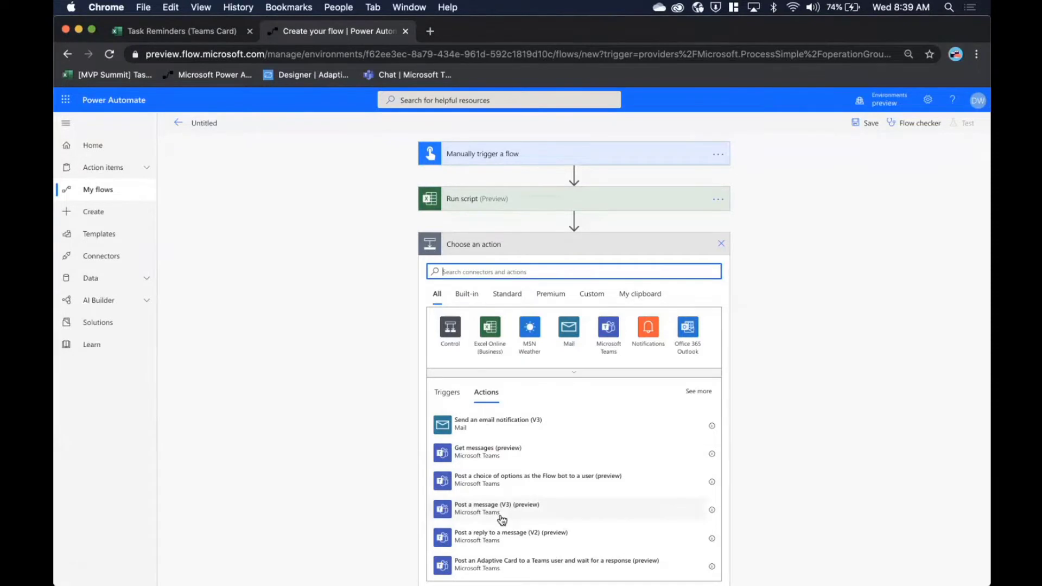
pyautogui.scroll(-2, 500, 521)
pyautogui.scroll(3, 501, 520)
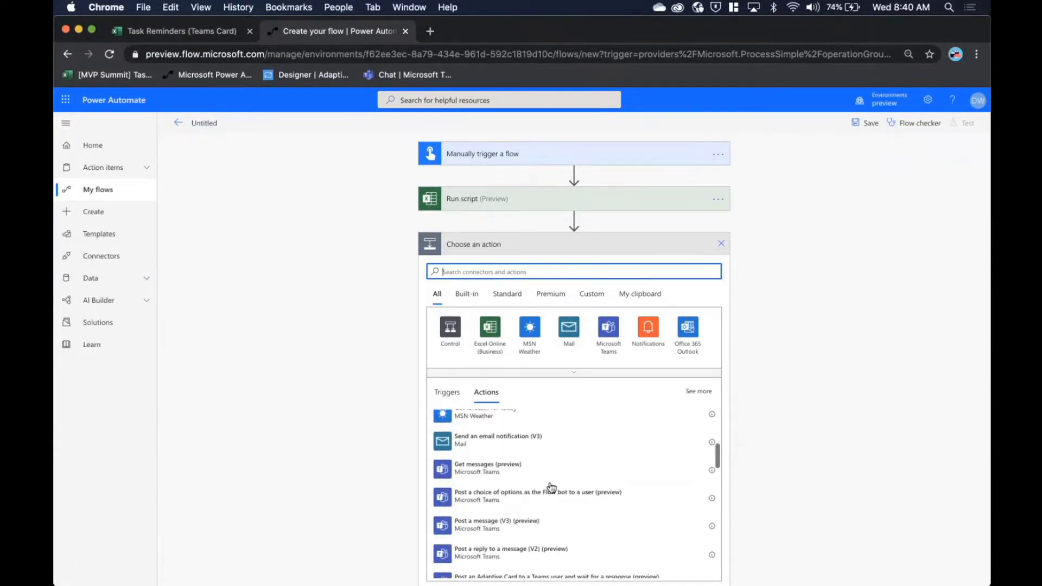
# Search the connectors for "send m" and add the Office 365 Outlook action "Send an email (V2)" after Run script
pyautogui.click(546, 375)
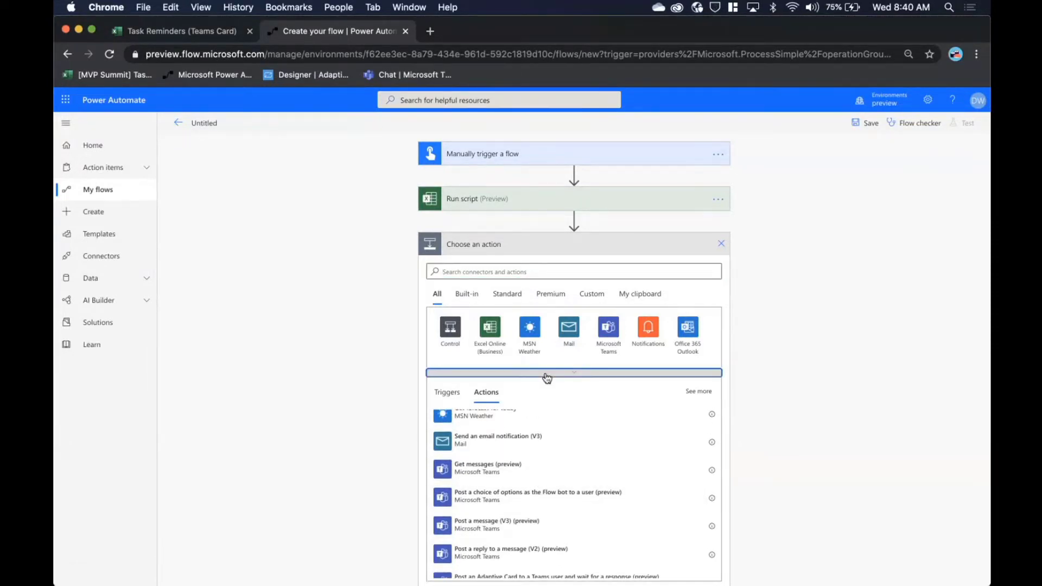
pyautogui.click(537, 270)
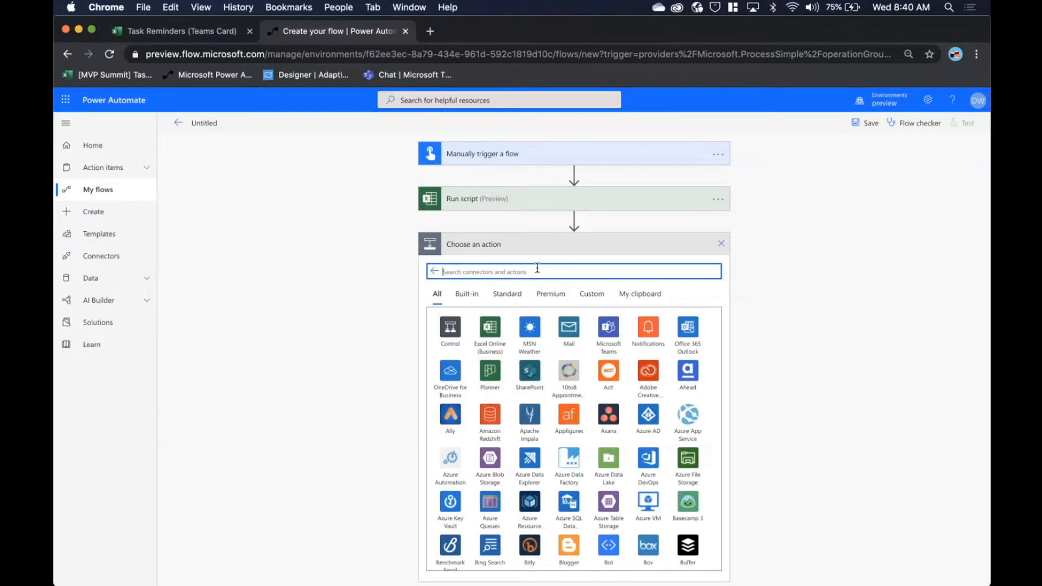
pyautogui.write('send m')
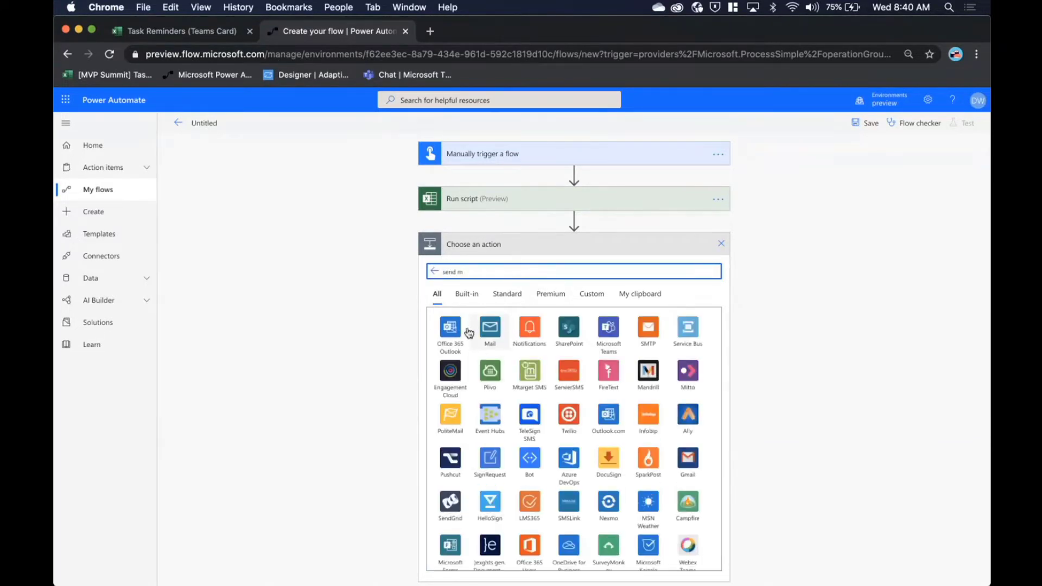
pyautogui.click(454, 330)
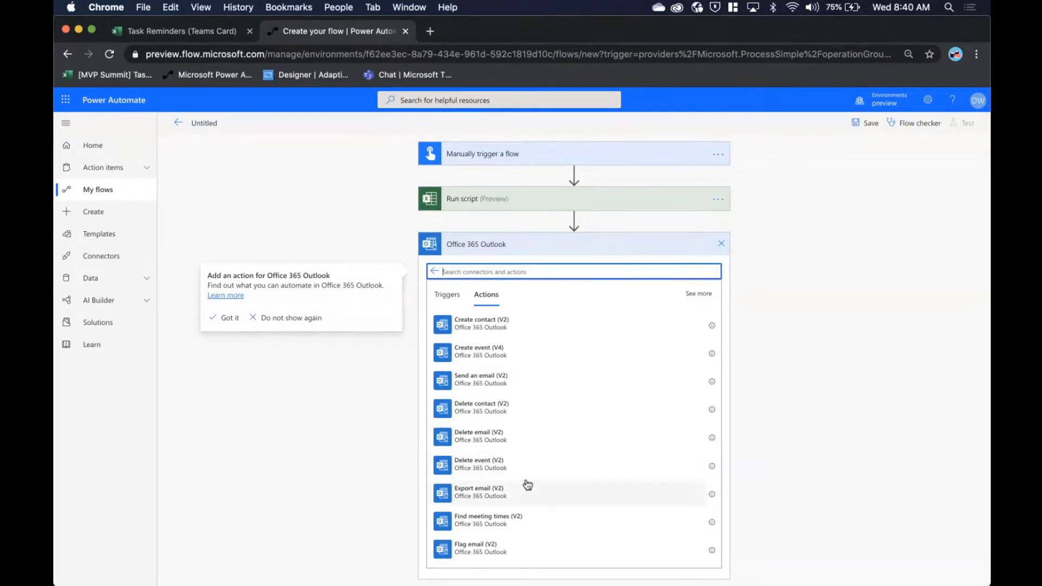
pyautogui.click(517, 387)
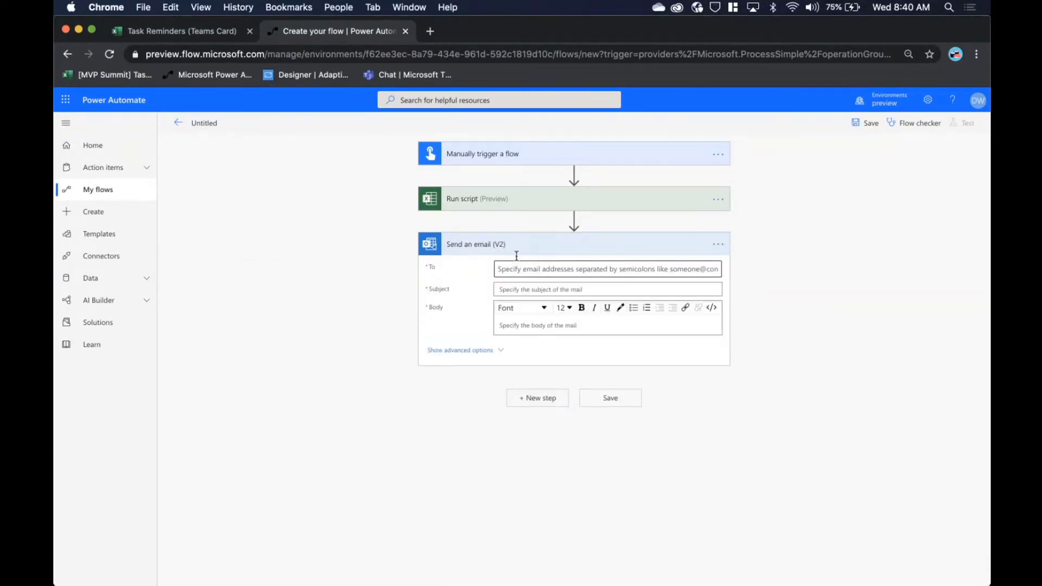
# Set the email's To field to the dynamic "email" output of Run script and expand the email action inside the Apply to each loop
pyautogui.click(453, 198)
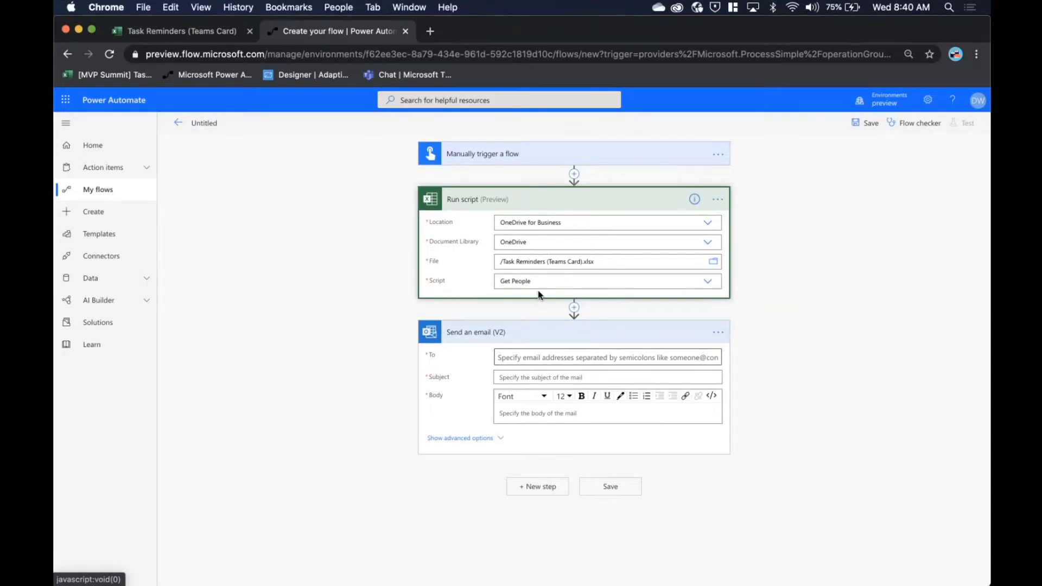
pyautogui.click(544, 357)
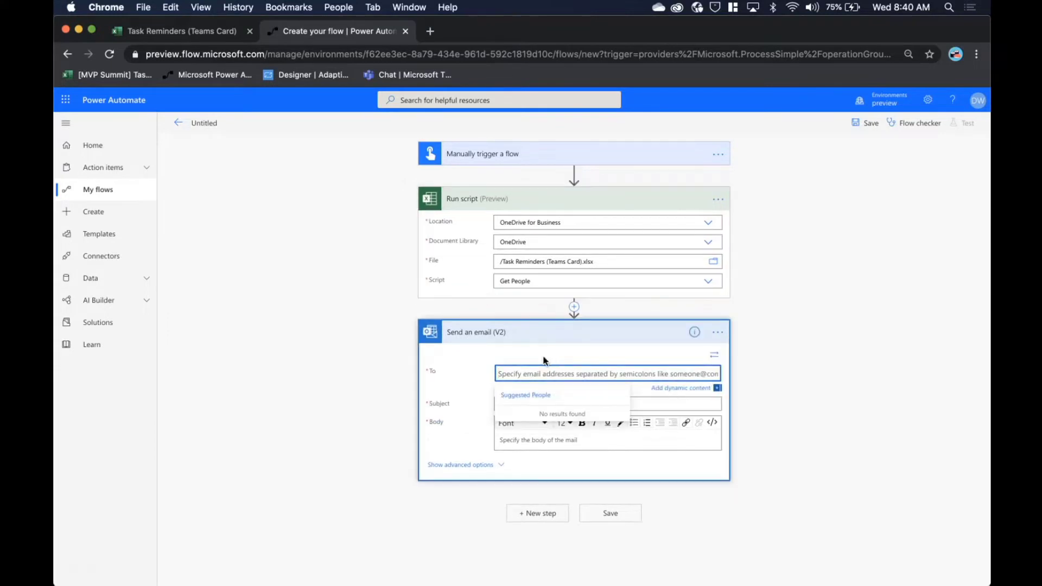
pyautogui.click(717, 388)
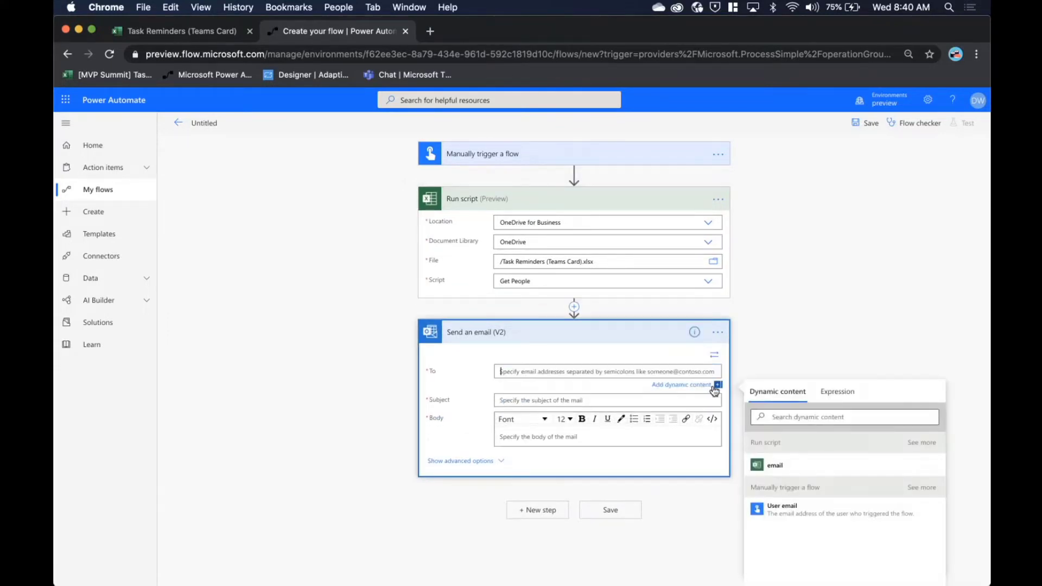
pyautogui.click(790, 467)
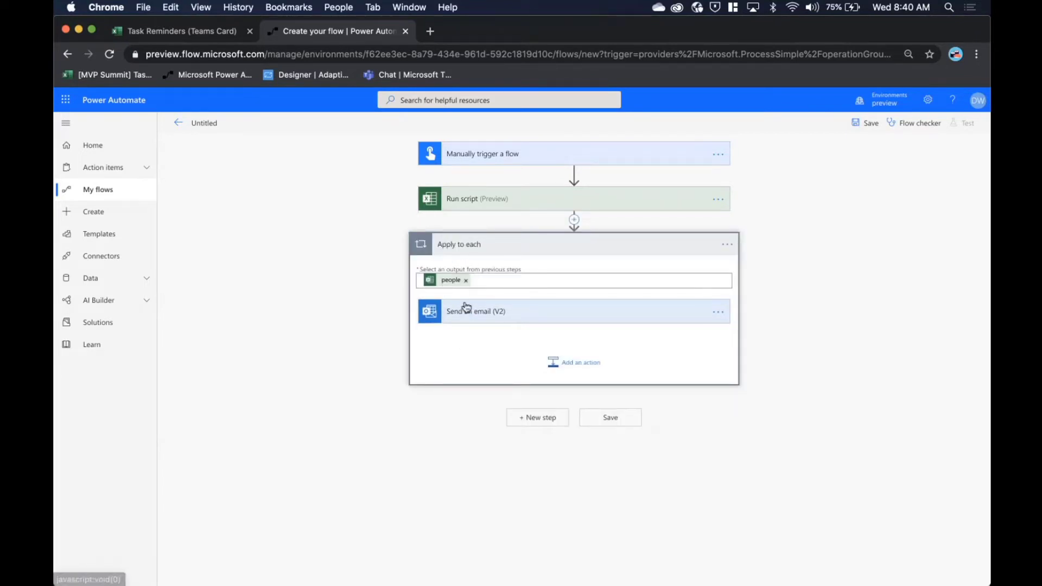
pyautogui.click(452, 315)
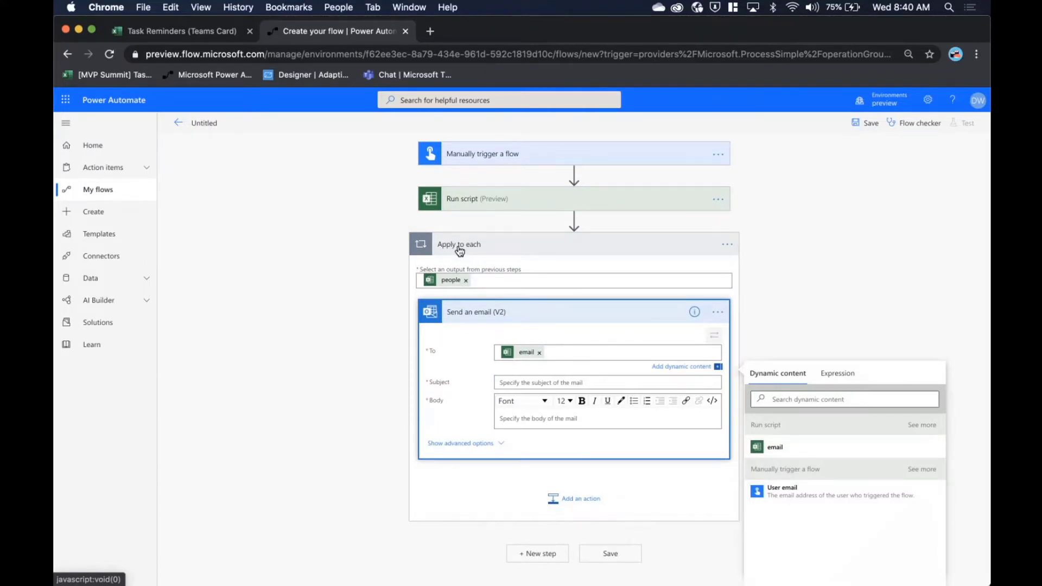
# Enter the subject "Please update your status" and the body "Hi" with the dynamic "name" value, followed by "Please..." on a new line
pyautogui.click(521, 382)
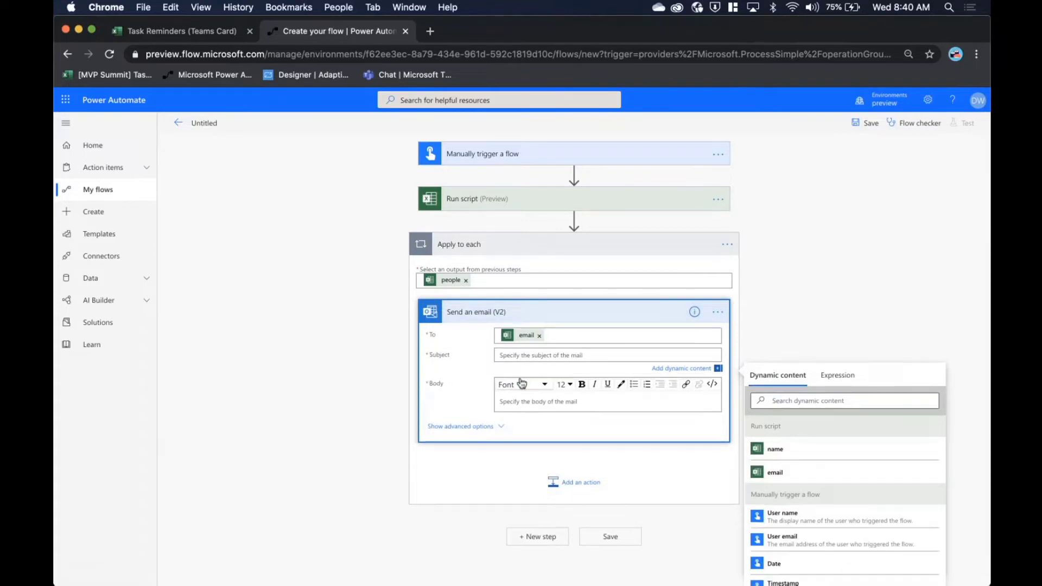
pyautogui.write('Please update your status')
pyautogui.click(528, 406)
pyautogui.write('Hi')
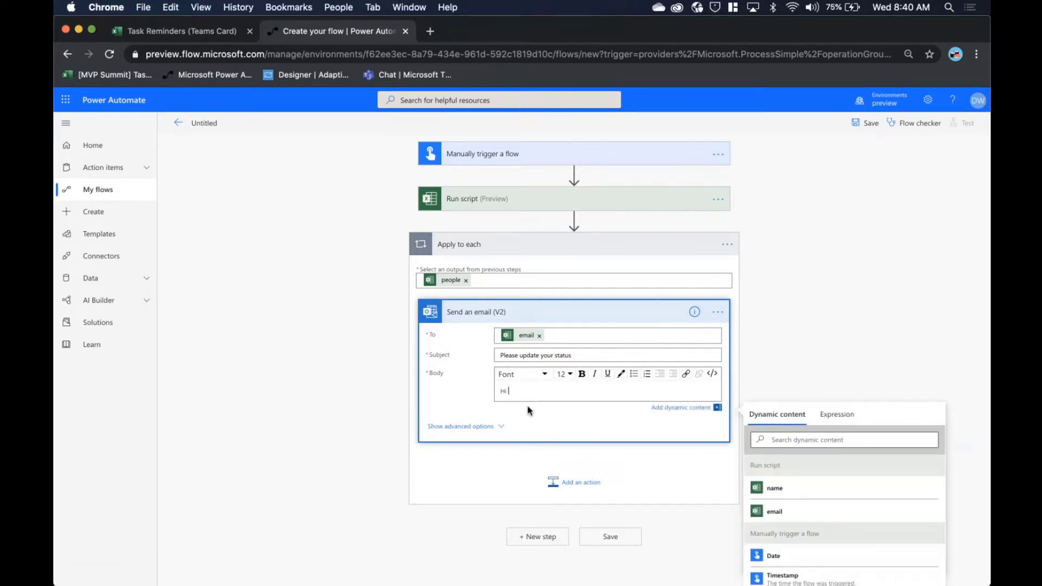
pyautogui.click(819, 491)
pyautogui.press('Return')
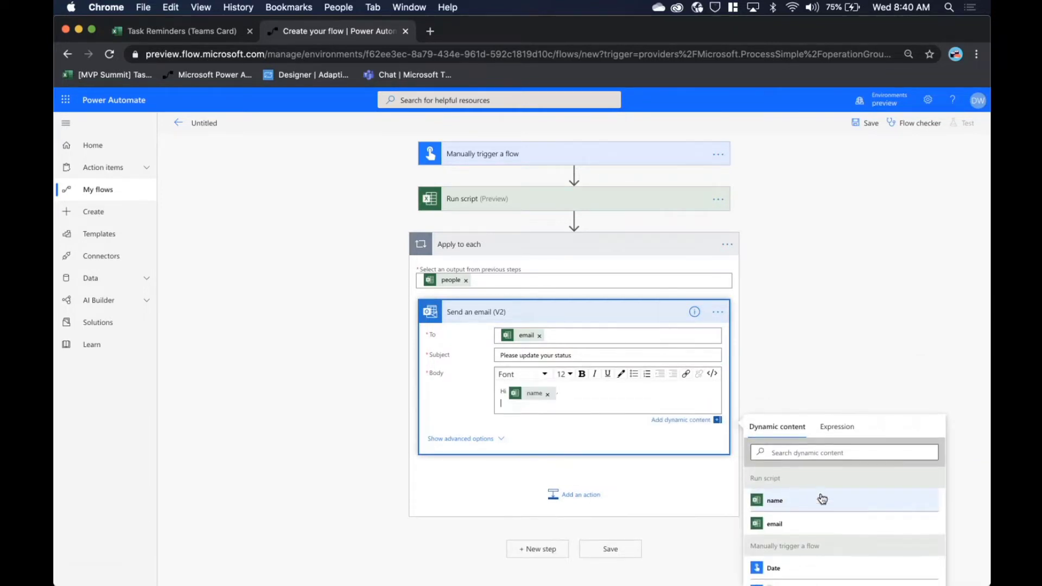
pyautogui.write('Please...')
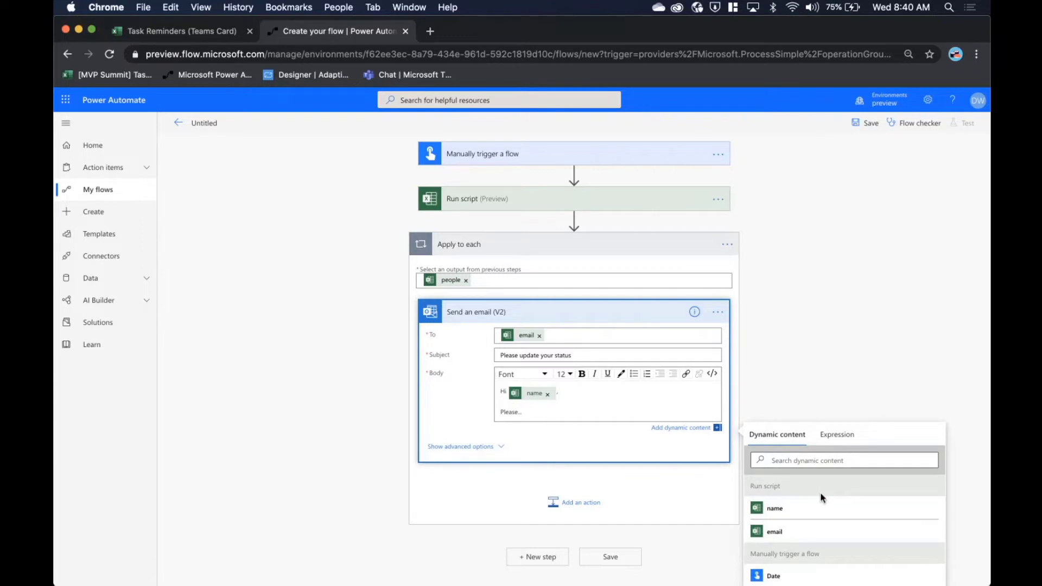
# Delete the Apply to each loop together with the email action inside it
pyautogui.click(727, 244)
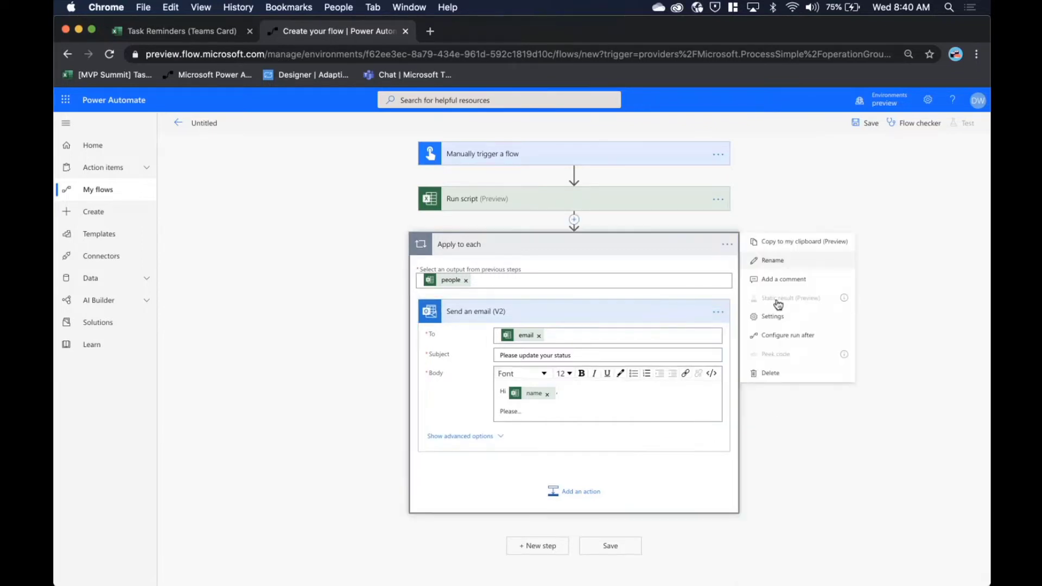
pyautogui.click(775, 373)
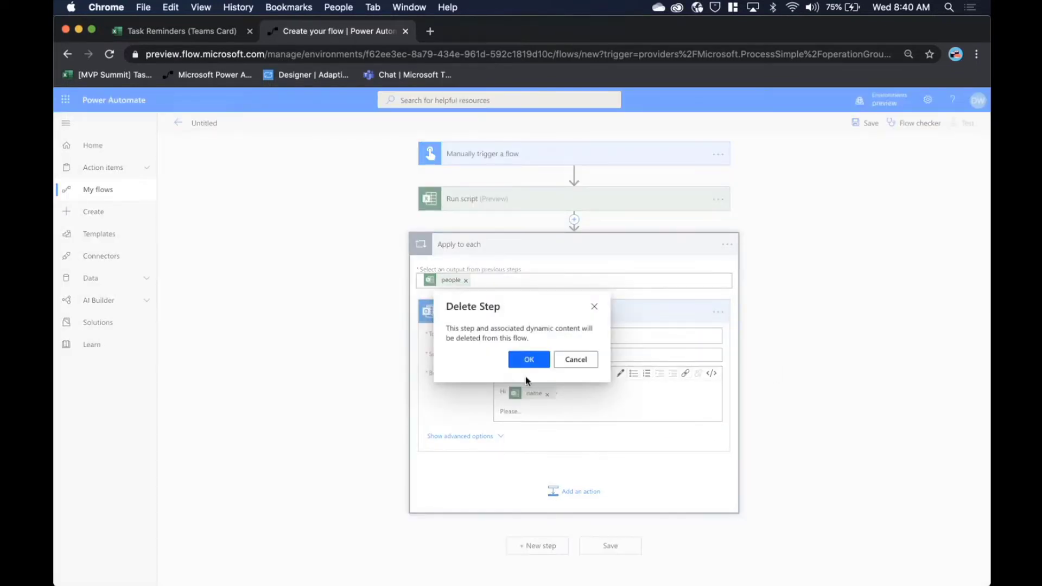
pyautogui.click(526, 365)
# Add the Microsoft Teams action "Post an Adaptive Card to a Teams user and wait for a response (preview)" after Run script
pyautogui.click(547, 248)
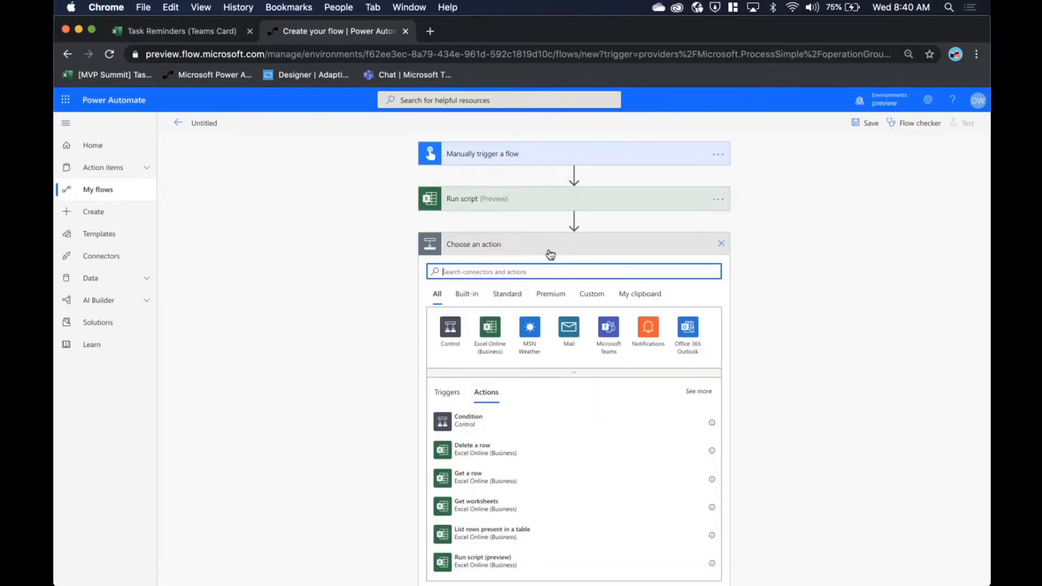
pyautogui.click(536, 373)
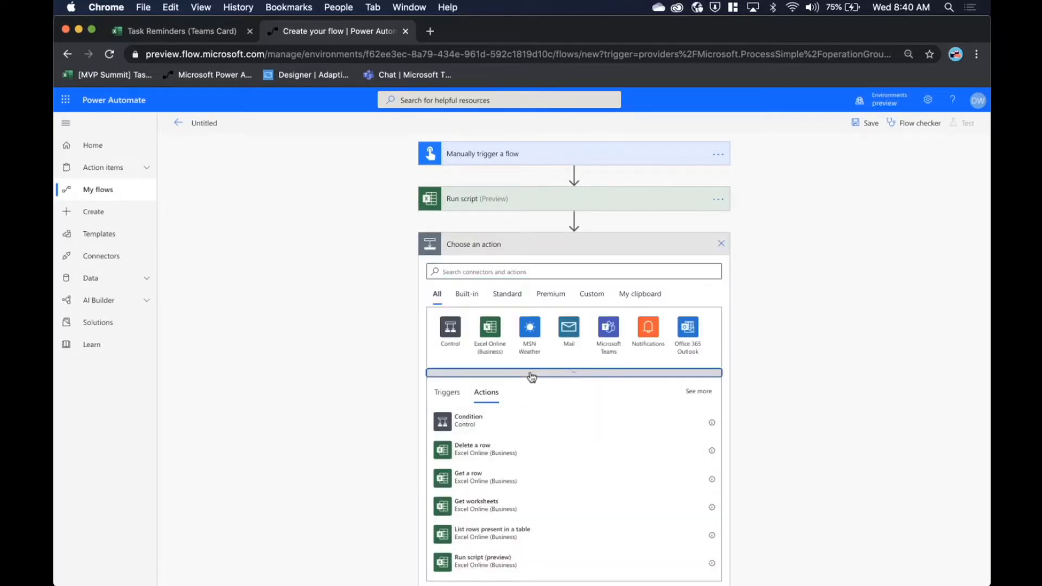
pyautogui.click(604, 338)
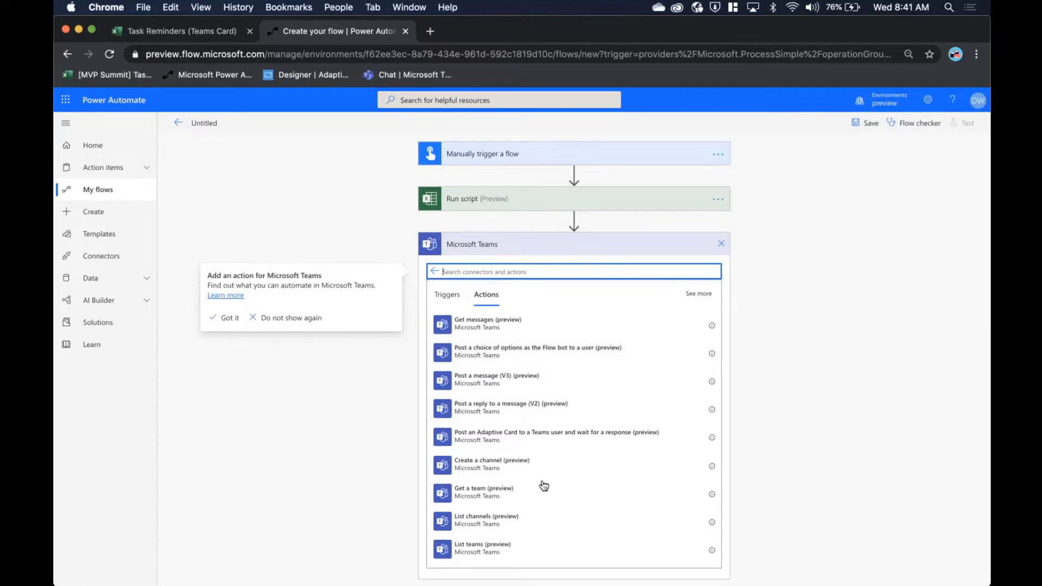
pyautogui.click(532, 442)
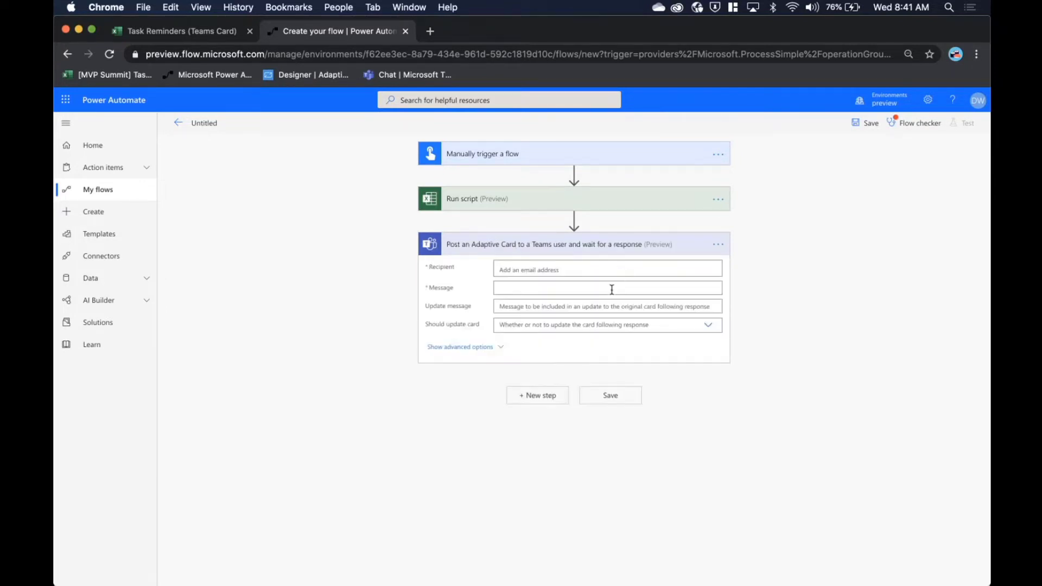
# Set the Adaptive Card's recipient to the dynamic "email" output of Run script and place the cursor in the Message field
pyautogui.click(523, 270)
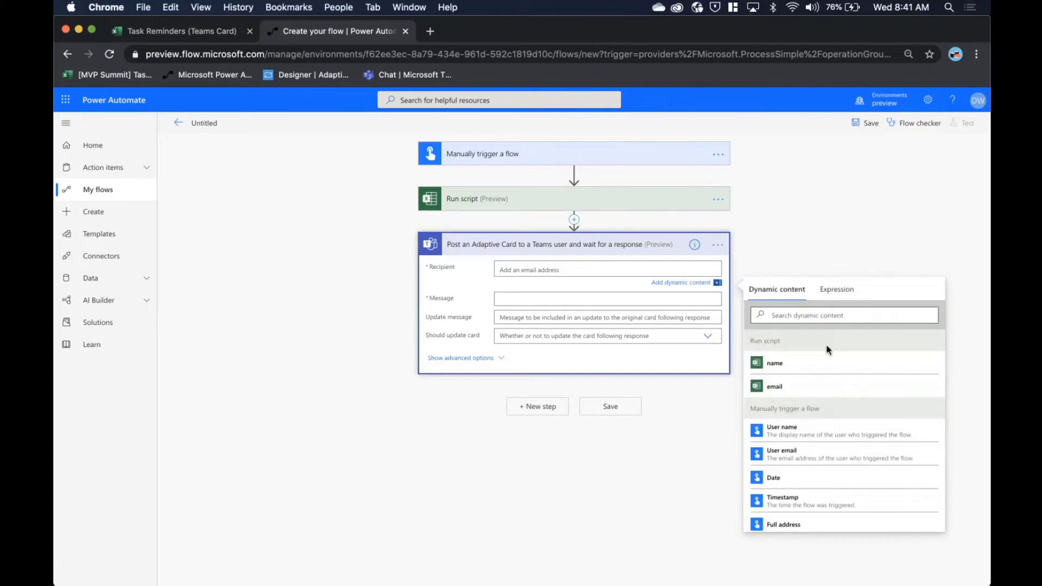
pyautogui.click(853, 389)
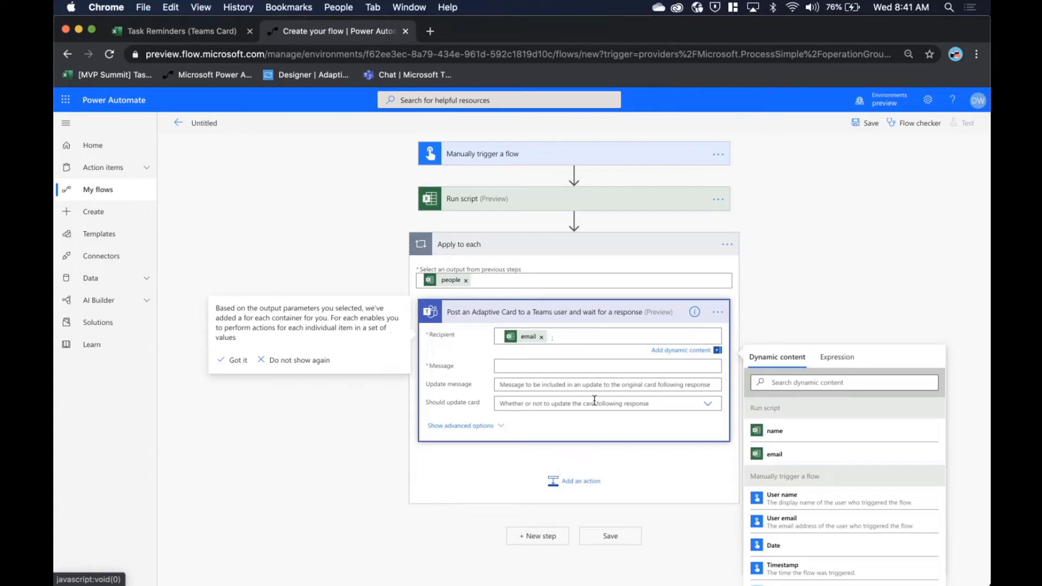
pyautogui.click(532, 364)
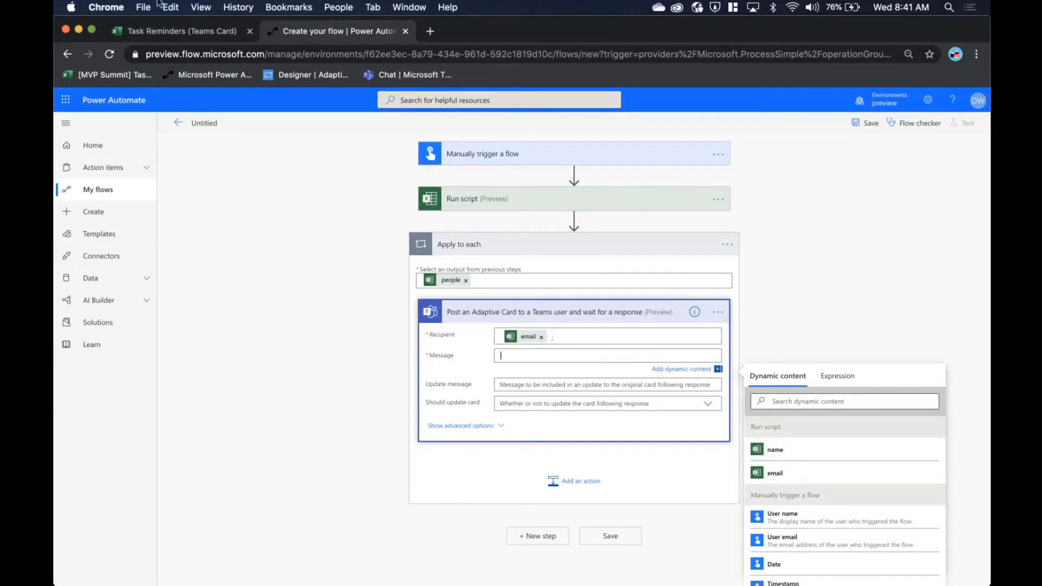
# Open the bookmarked Adaptive Cards Designer in a separate browser tab, keeping the flow editor open
pyautogui.click(430, 31)
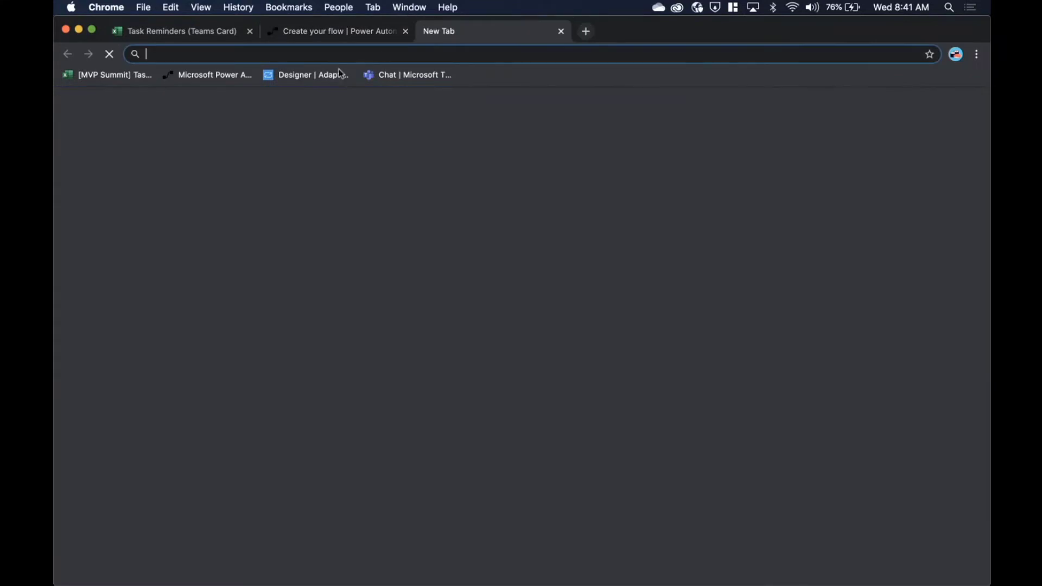
pyautogui.click(340, 74)
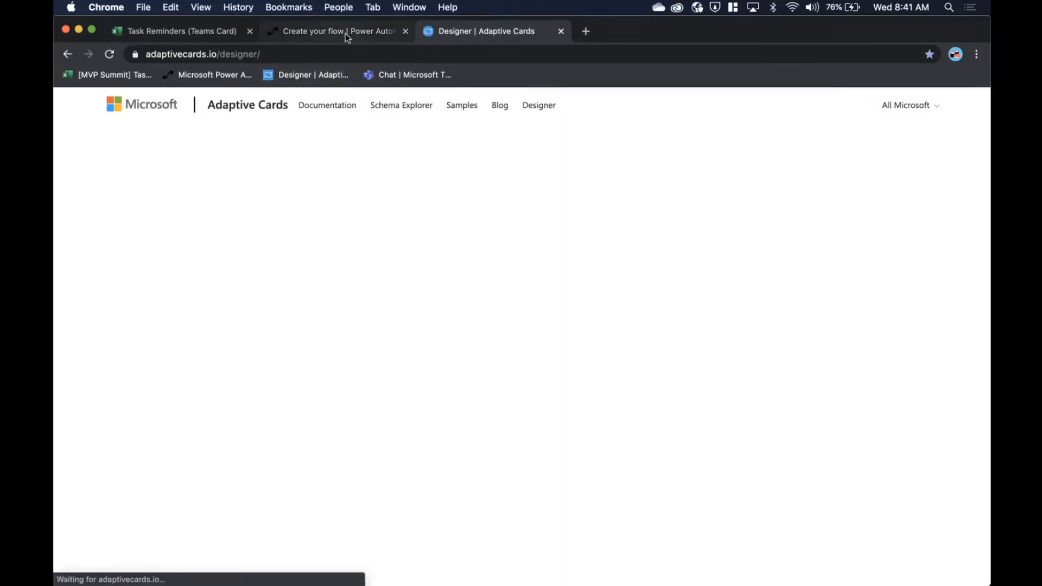
pyautogui.click(348, 37)
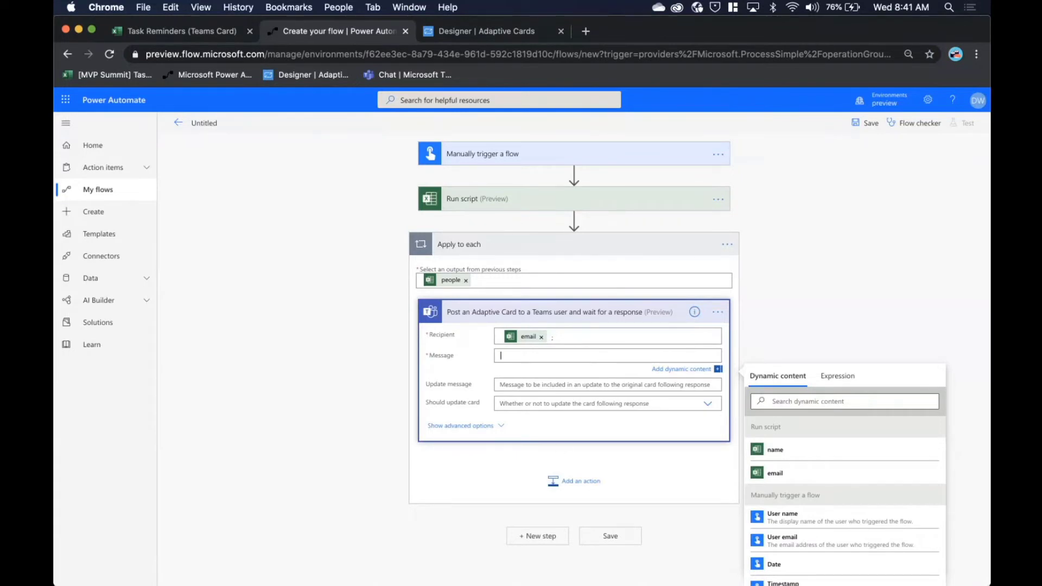
pyautogui.moveTo(572, 574)
pyautogui.keyDown('super'); pyautogui.click(283, 76); pyautogui.keyUp('super')
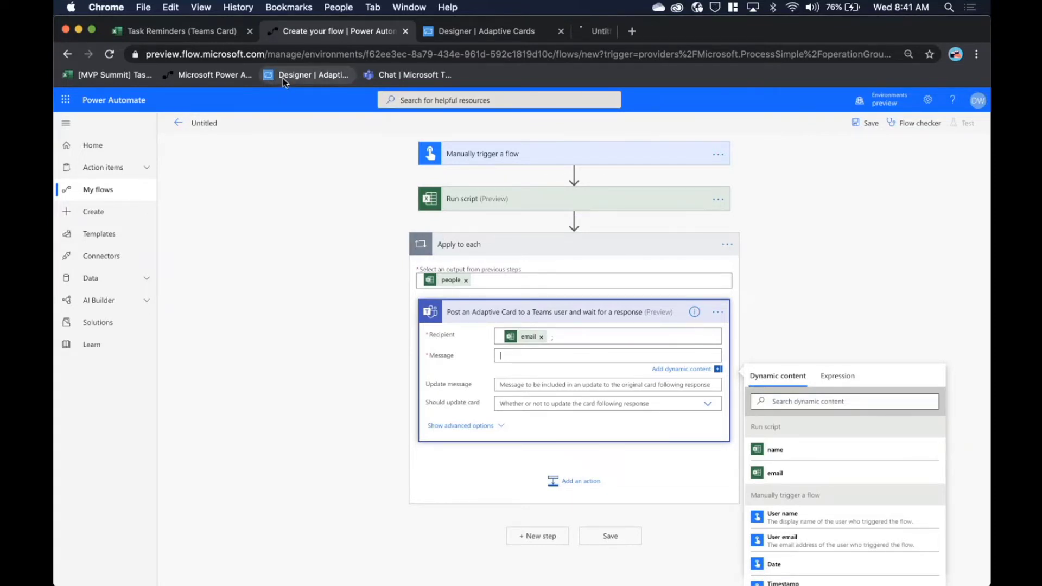
# Switch to the already open Adaptive Cards Designer and set the host app to Microsoft Teams - Light
pyautogui.click(526, 36)
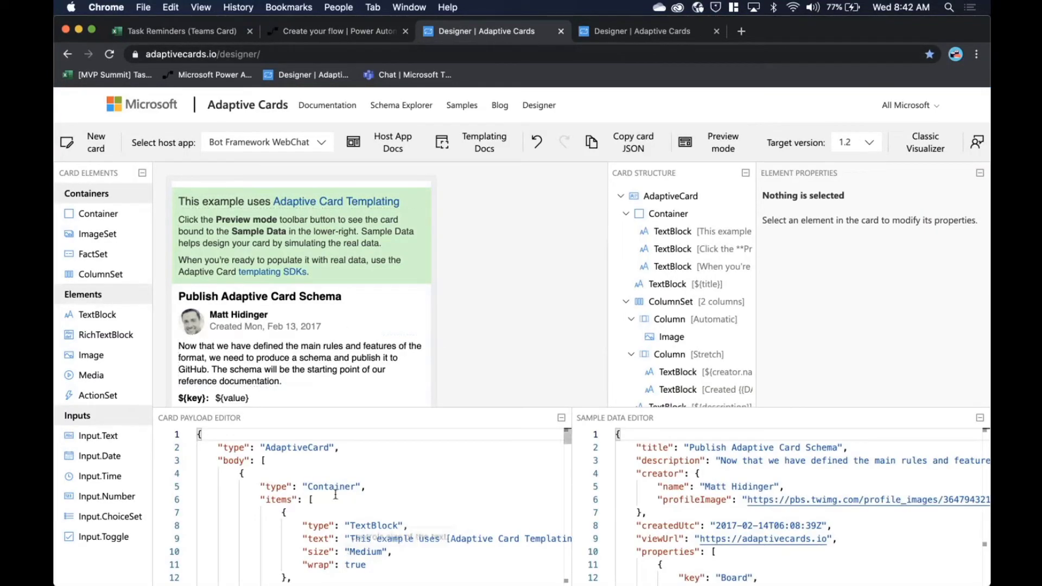
pyautogui.moveTo(217, 437); pyautogui.dragTo(255, 487)
pyautogui.scroll(-10, 284, 485)
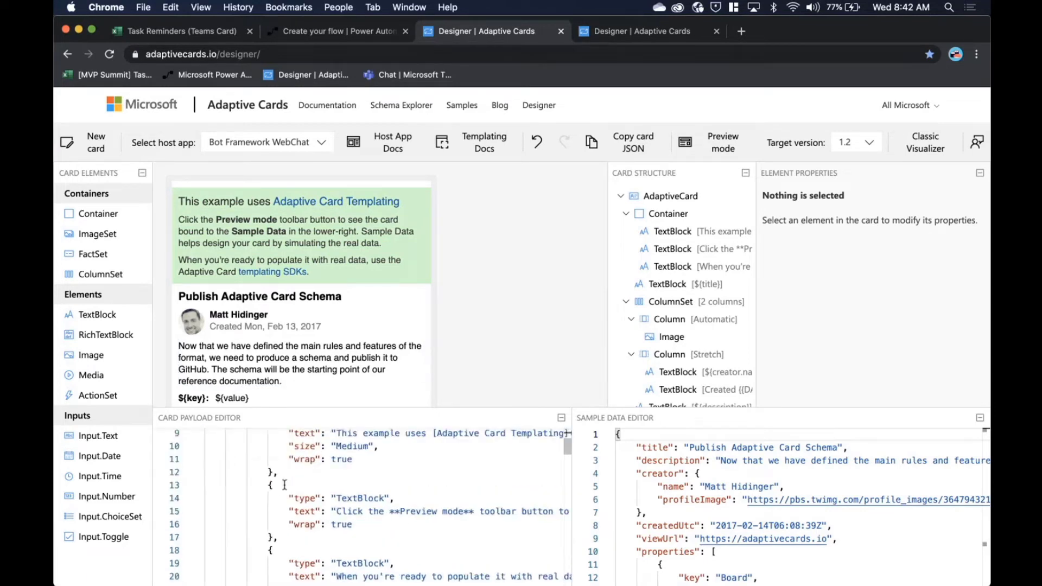
pyautogui.scroll(10, 284, 485)
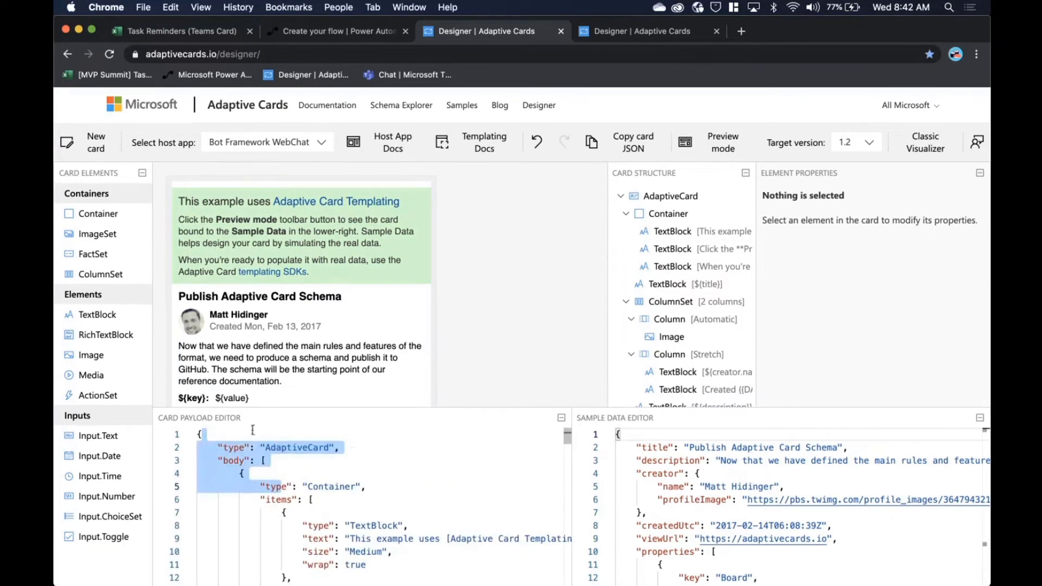
pyautogui.click(263, 460)
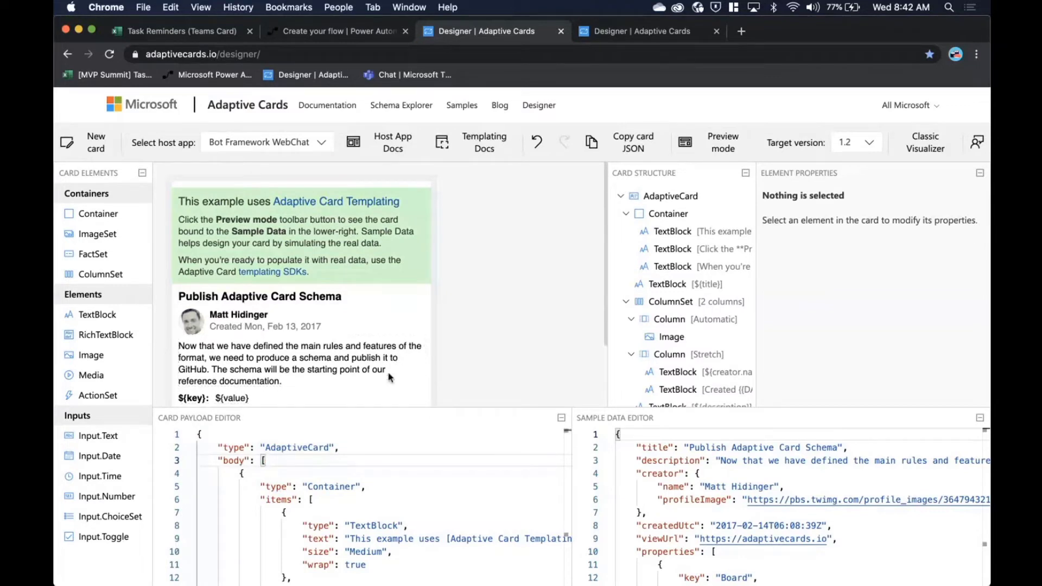
pyautogui.click(304, 144)
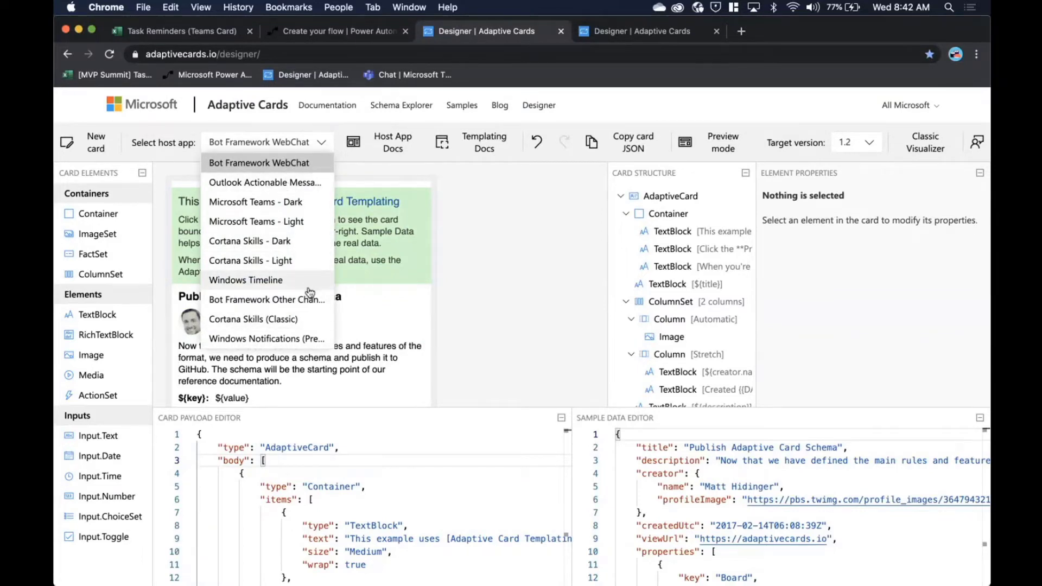
pyautogui.click(489, 284)
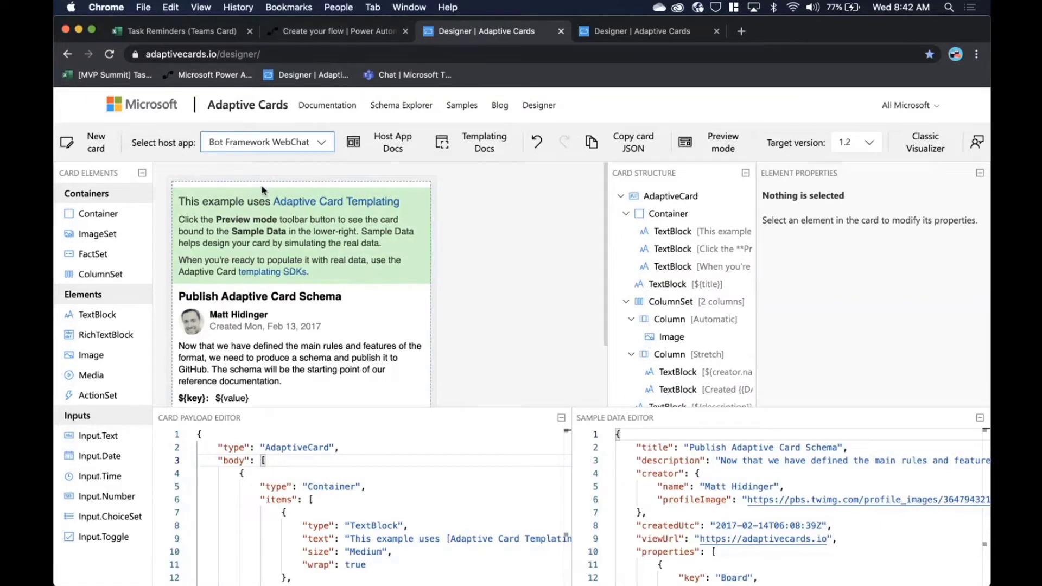
pyautogui.click(243, 143)
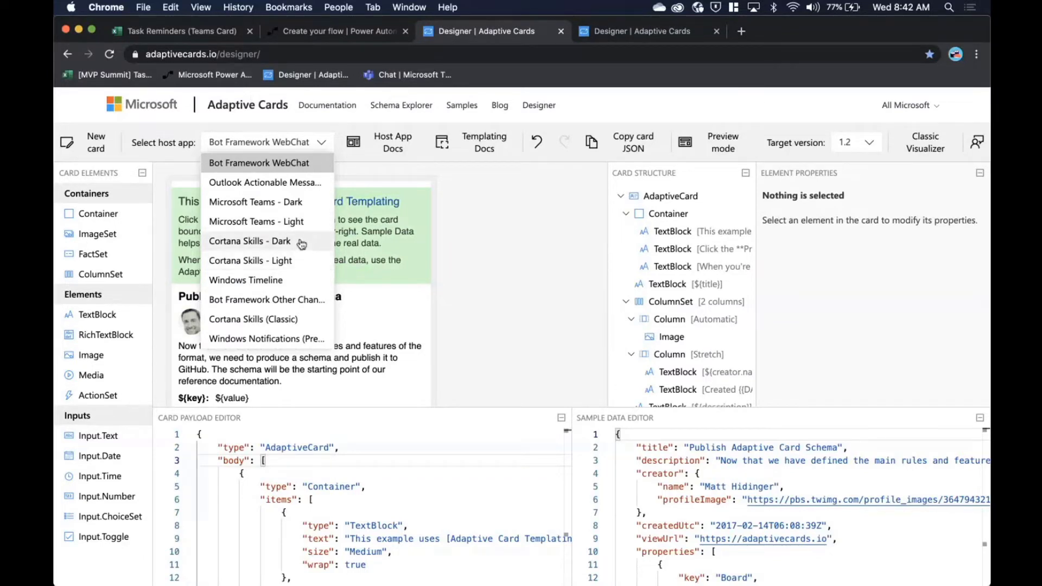
pyautogui.click(473, 278)
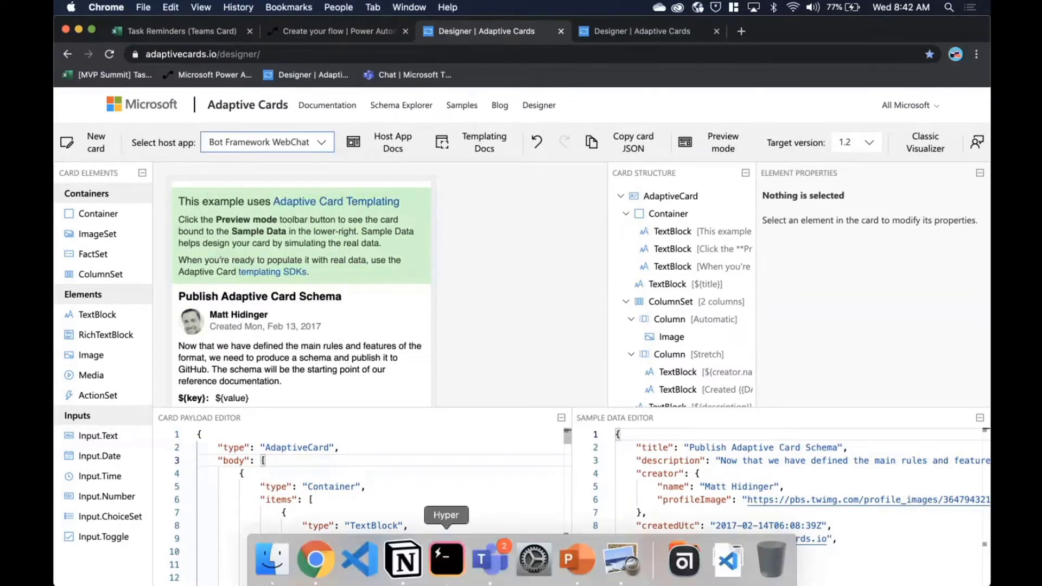
pyautogui.click(309, 143)
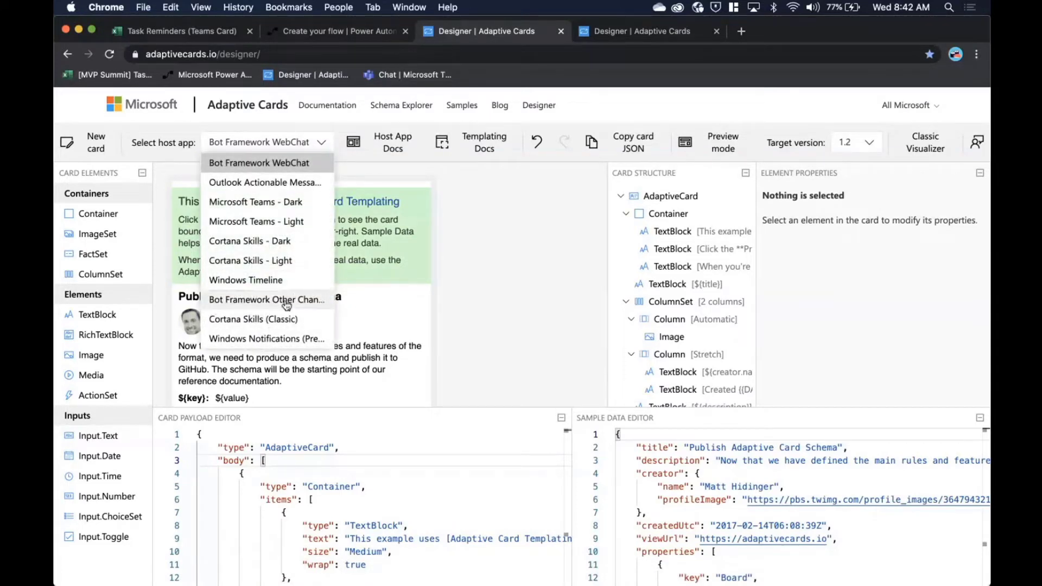
pyautogui.click(256, 221)
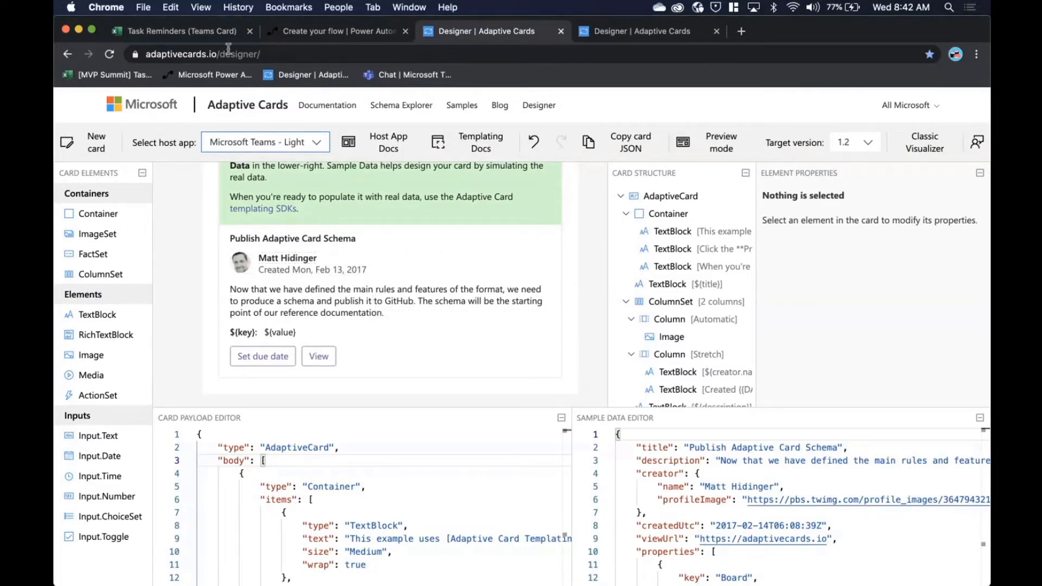
# Open the Save Response script in the Task Reminders workbook's Code Editor and review how it writes a response to the table
pyautogui.click(213, 33)
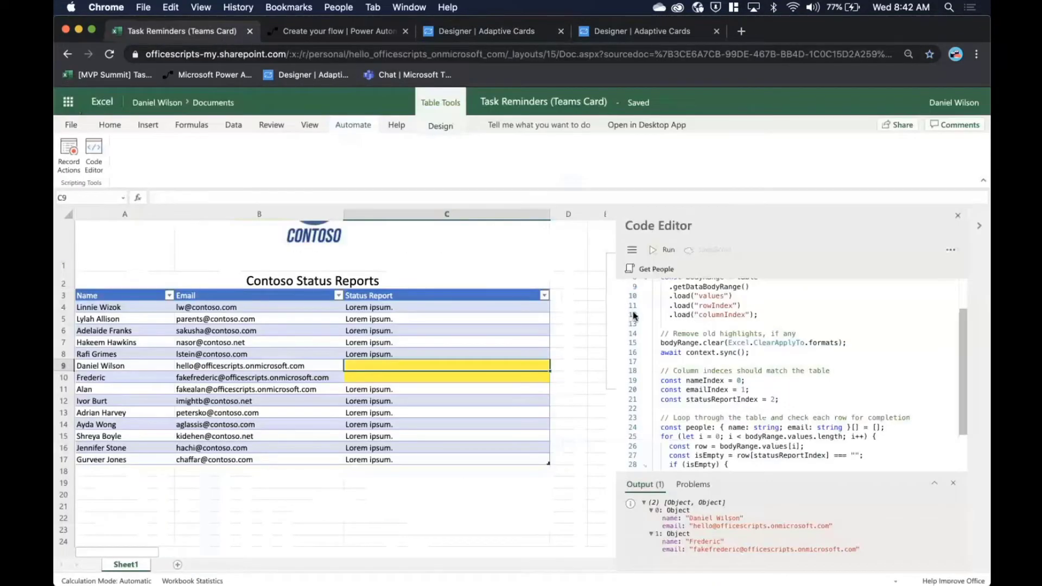
pyautogui.click(632, 250)
pyautogui.click(674, 324)
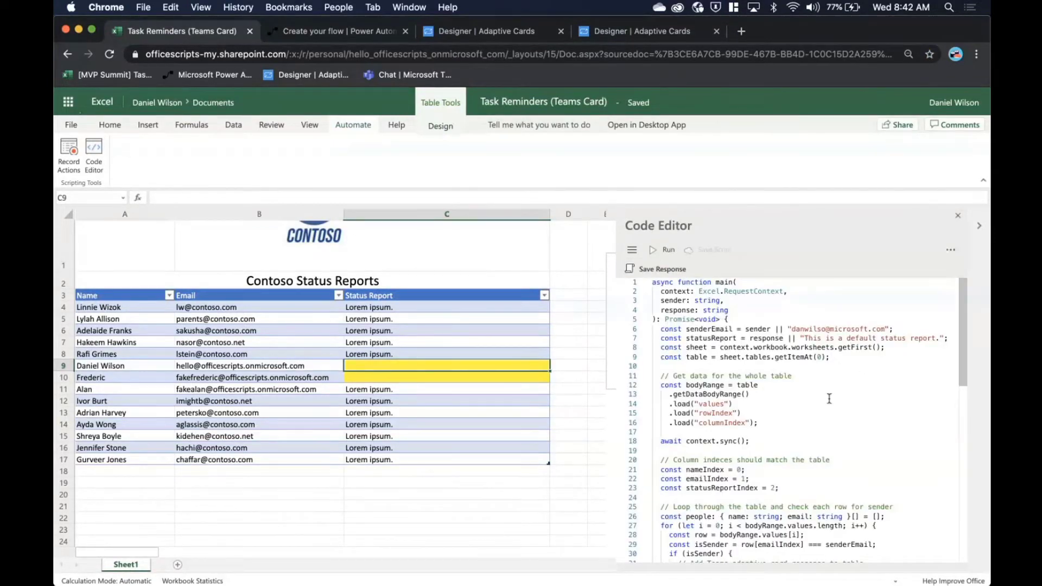
pyautogui.scroll(-3, 828, 399)
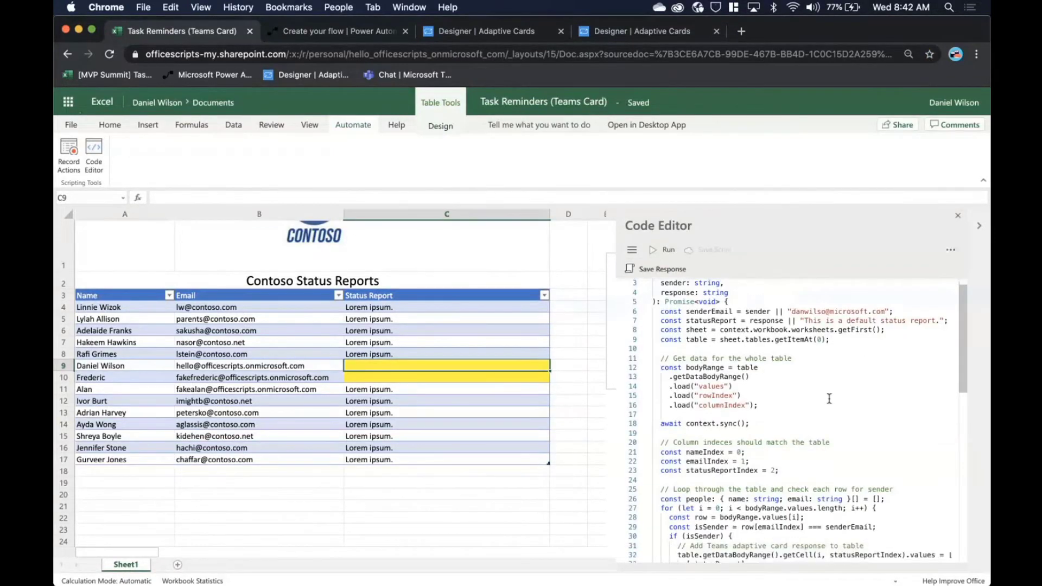
pyautogui.click(384, 34)
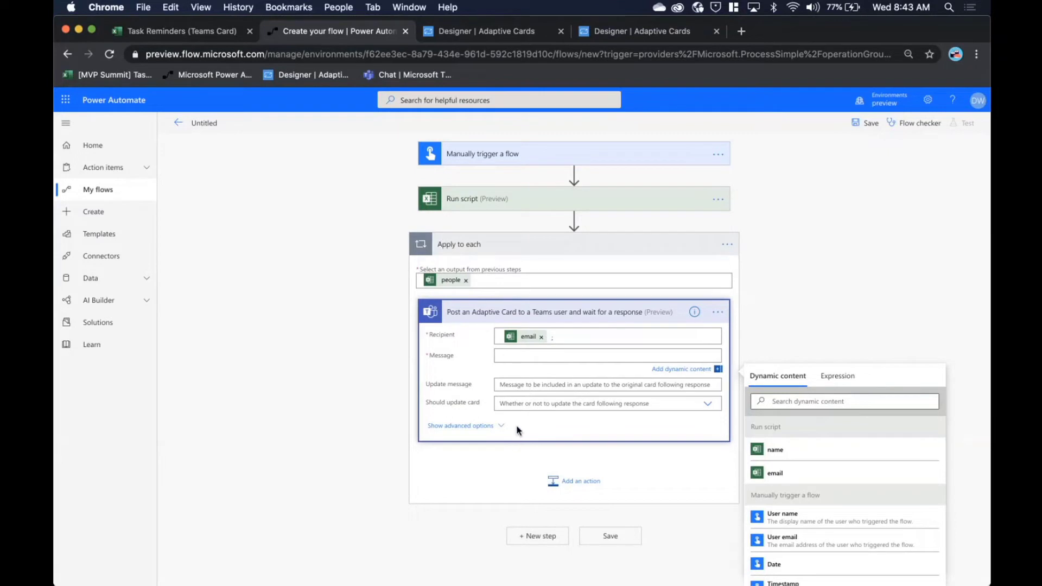
pyautogui.click(182, 33)
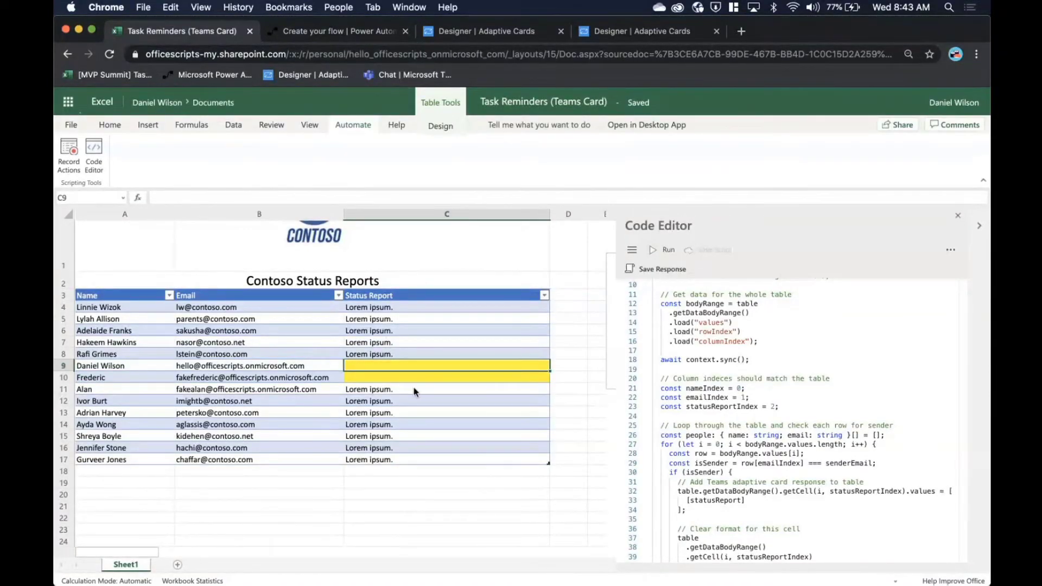
pyautogui.click(718, 398)
pyautogui.click(736, 409)
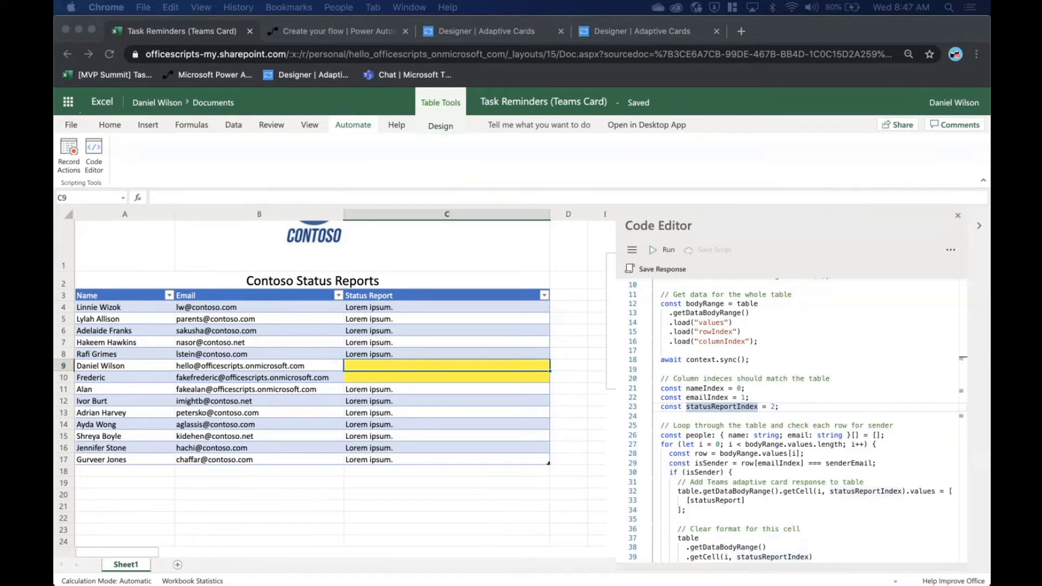
pyautogui.moveTo(350, 570)
pyautogui.click(371, 166)
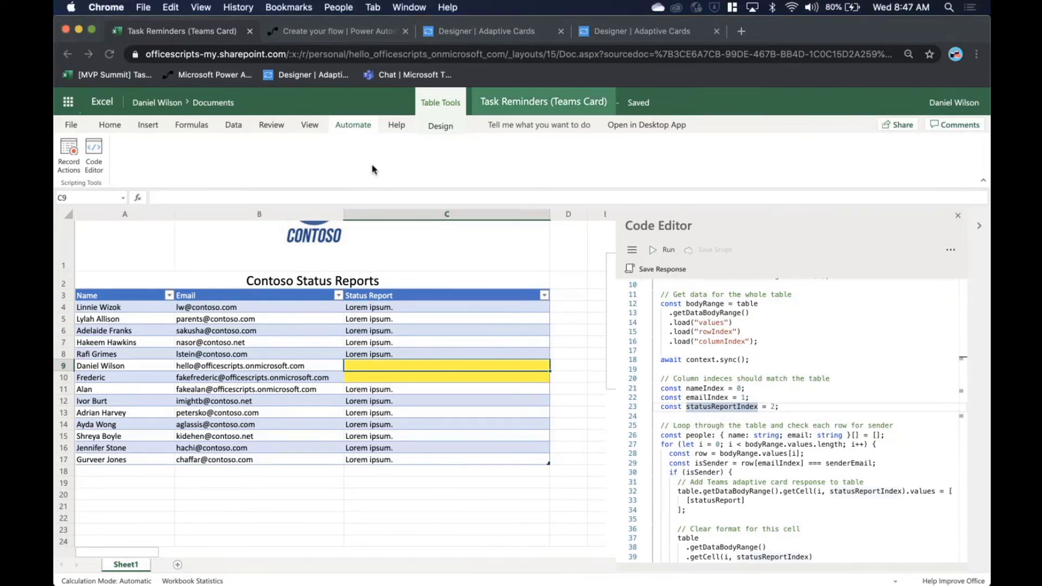
# Replace the entire card payload in the Adaptive Cards Designer with the copied "Update your Status Report" JSON and check its preview
pyautogui.click(480, 31)
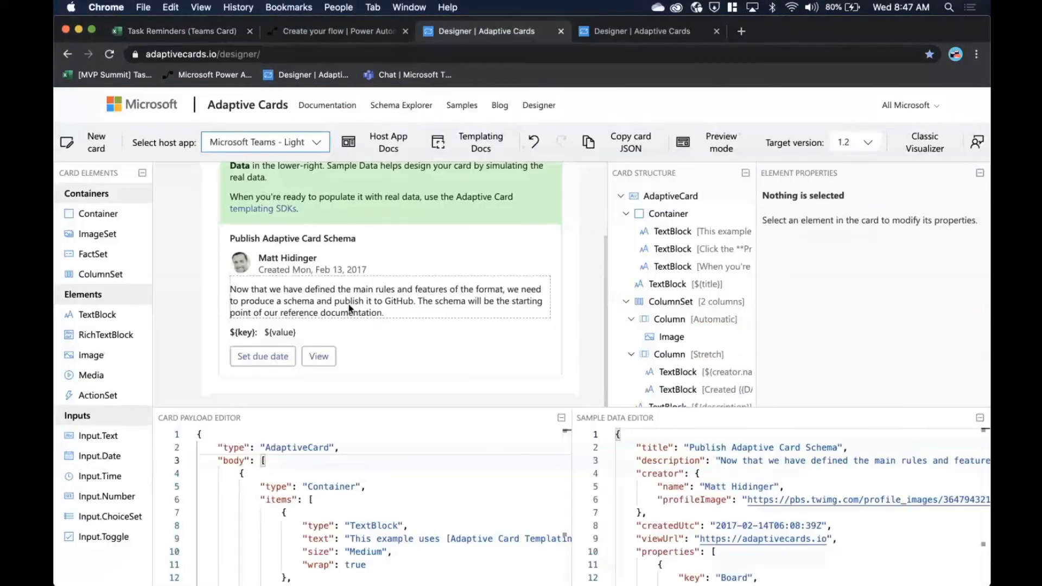
pyautogui.click(301, 470)
pyautogui.hotkey('ctrl', 'a')
pyautogui.hotkey('ctrl', 'v')
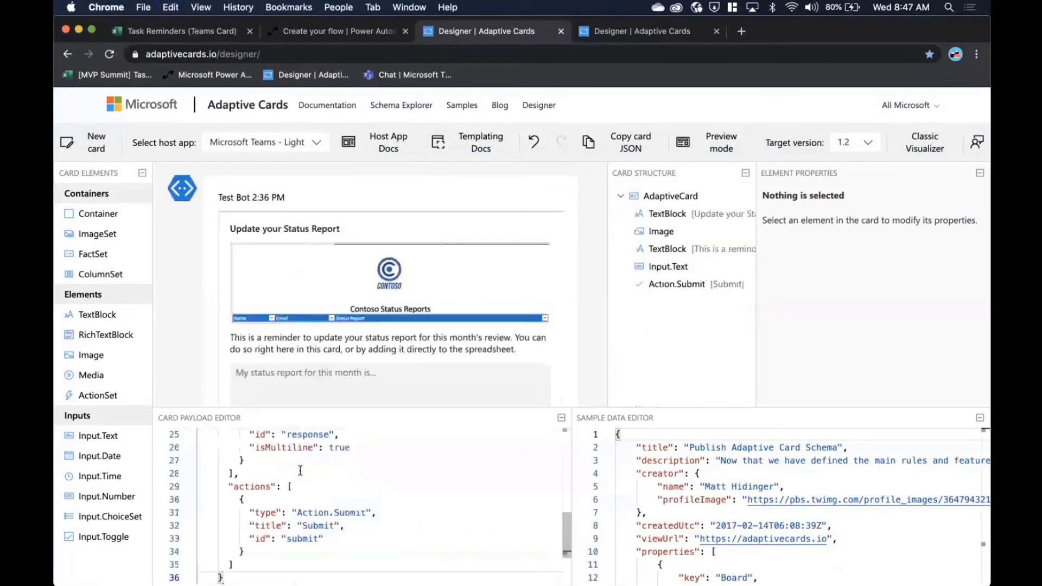
pyautogui.scroll(-3, 288, 321)
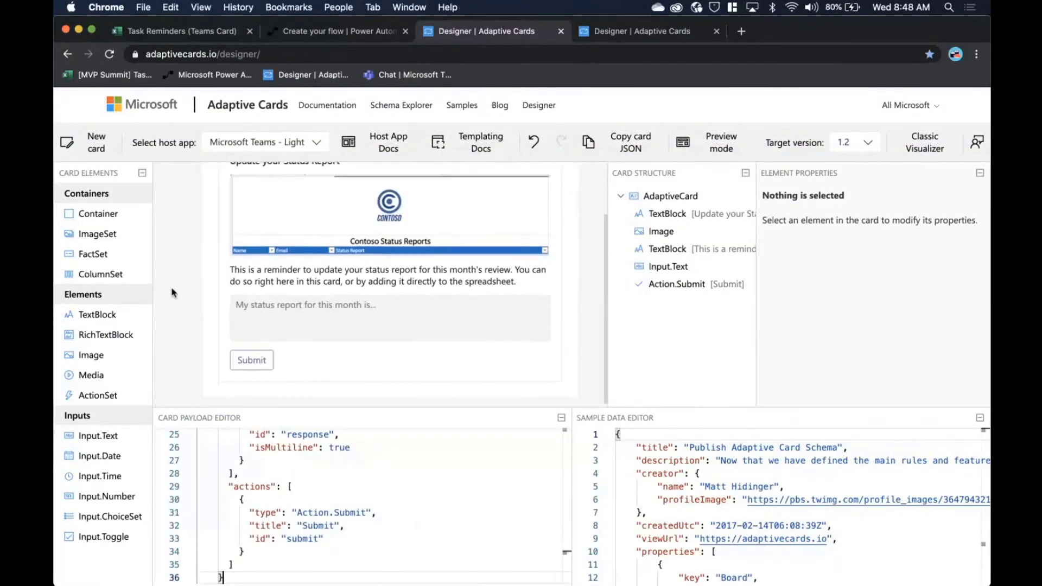
pyautogui.scroll(2, 288, 321)
# Paste the "Update your Status Report" card JSON into the Message field of the flow's Adaptive Card action and look it over
pyautogui.click(391, 36)
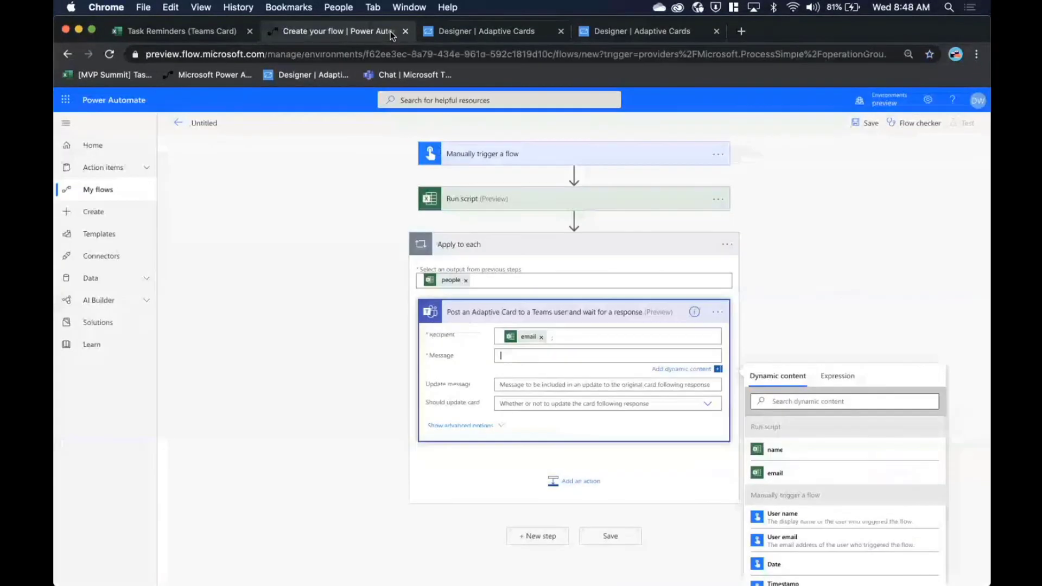
pyautogui.click(536, 373)
pyautogui.press('super+v')
pyautogui.scroll(-5, 654, 465)
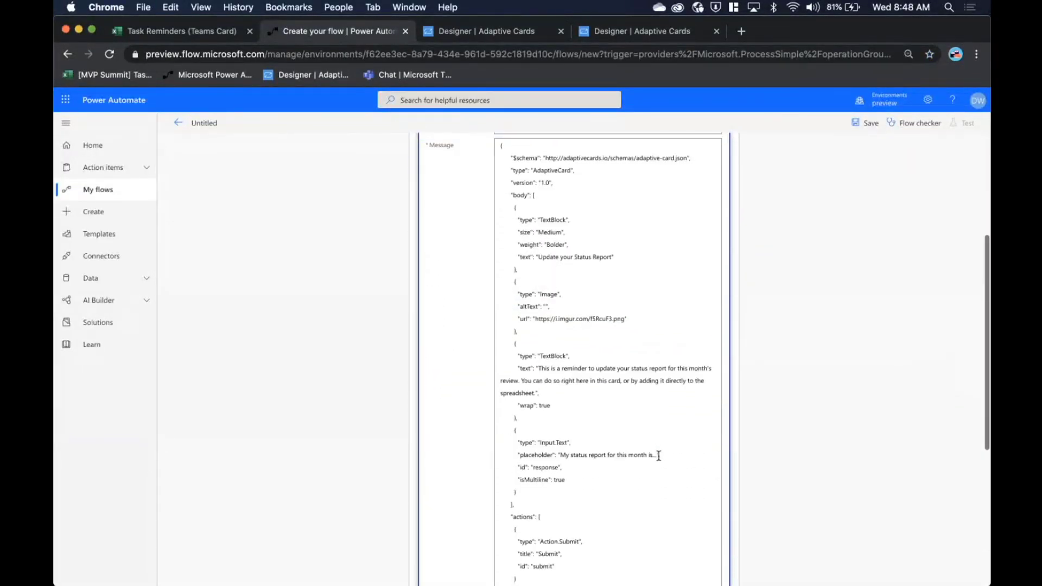
pyautogui.scroll(-3, 658, 456)
pyautogui.scroll(3, 658, 455)
pyautogui.scroll(1, 658, 455)
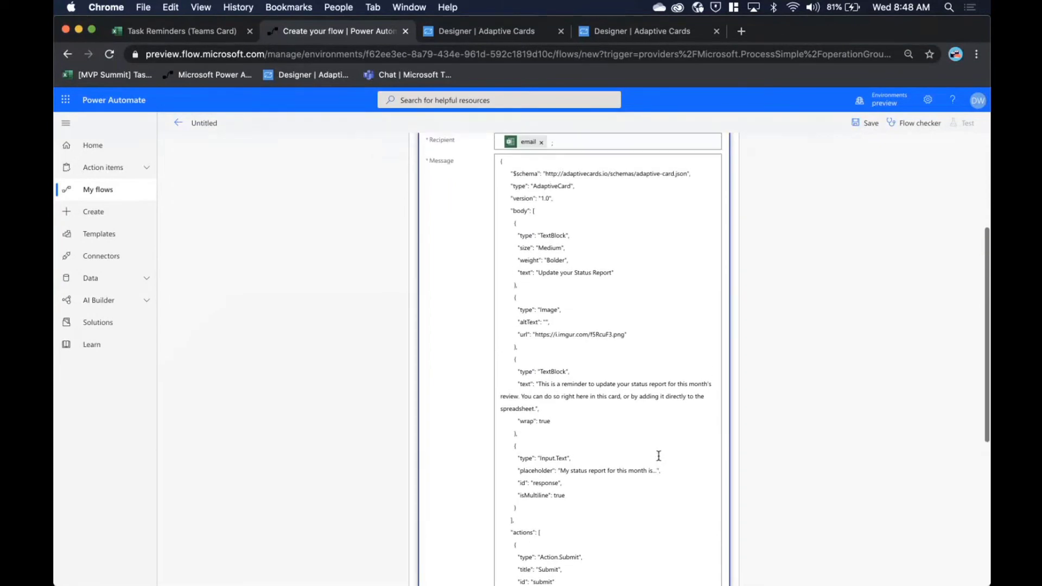
pyautogui.scroll(5, 658, 456)
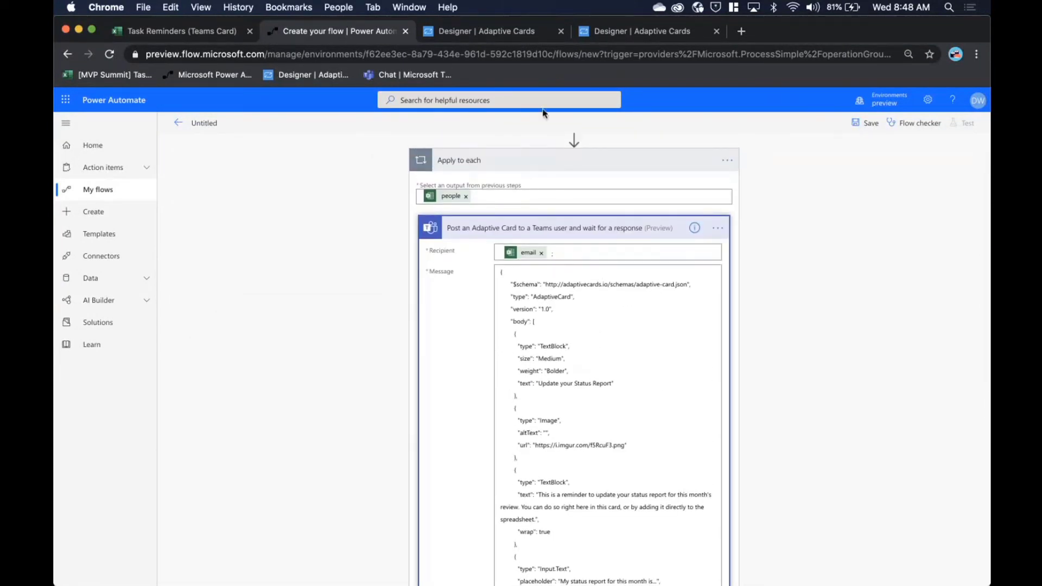
# Close the duplicate Adaptive Cards Designer tab and enlarge the card preview area in the remaining one, reviewing the payload from its beginning
pyautogui.click(617, 34)
pyautogui.click(715, 31)
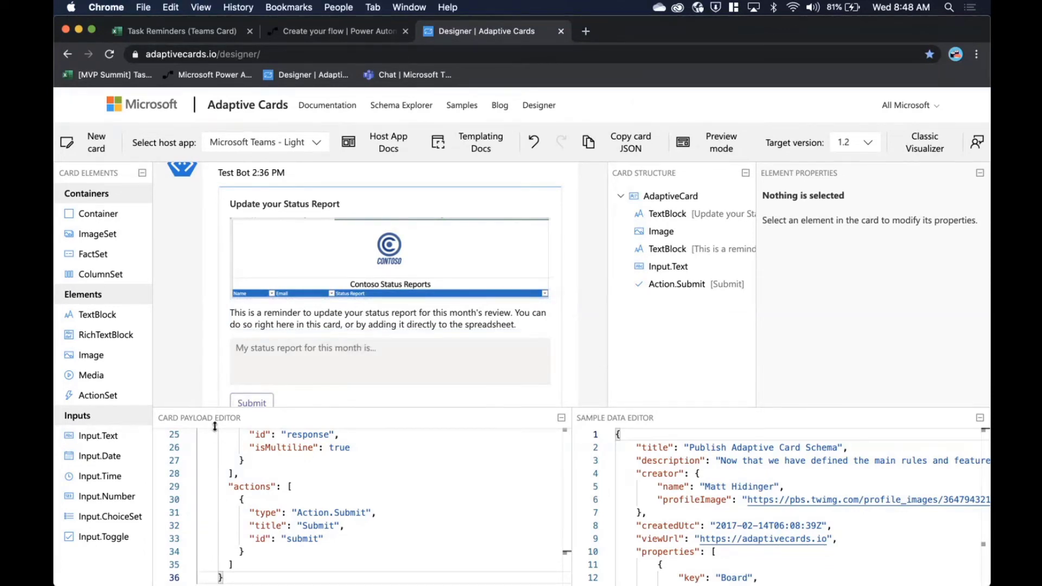
pyautogui.moveTo(214, 426); pyautogui.dragTo(215, 471)
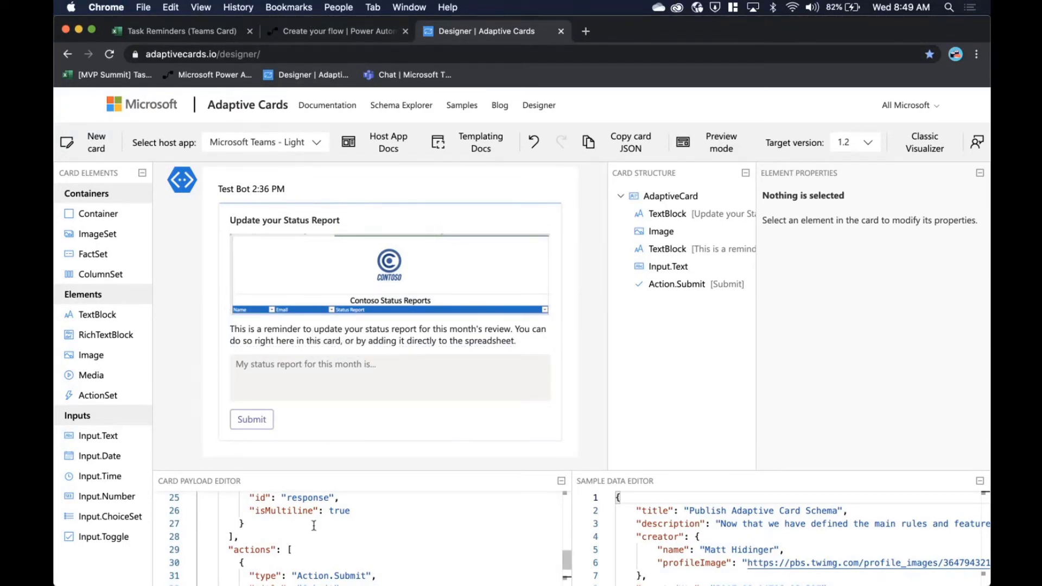
pyautogui.scroll(-3, 314, 525)
pyautogui.scroll(5, 313, 525)
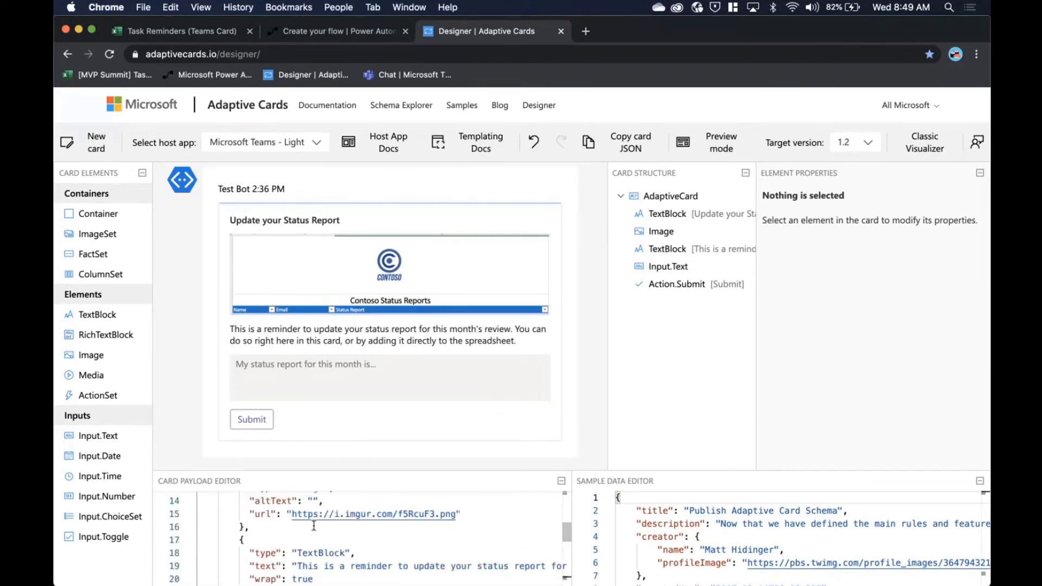
pyautogui.scroll(5, 313, 526)
pyautogui.hscroll(-1, 314, 525)
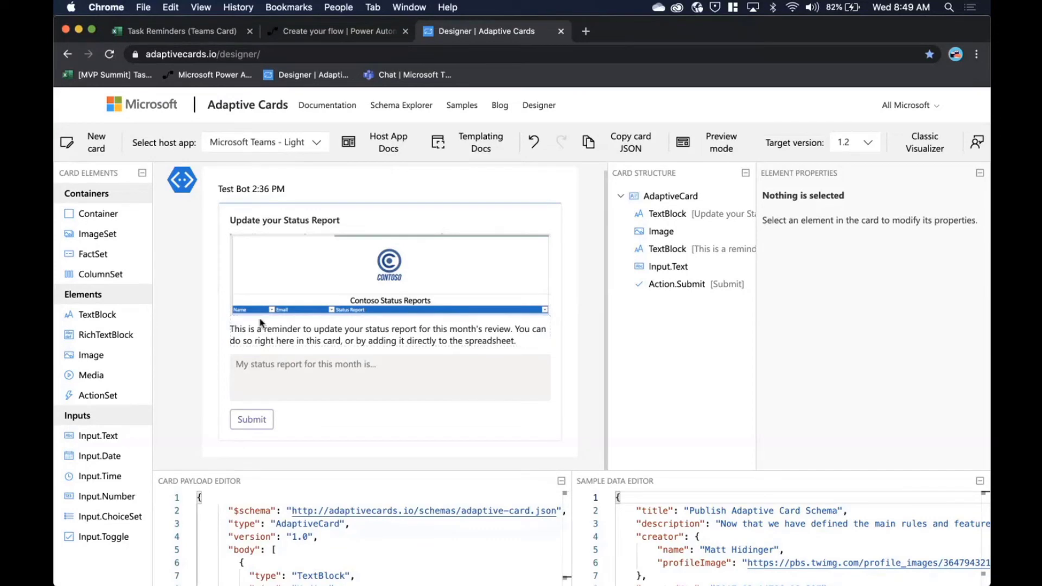
# Switch to the Power Automate flow and examine the Adaptive Card JSON in the Message field from its schema line to the submit action
pyautogui.click(363, 31)
pyautogui.scroll(-2, 592, 378)
pyautogui.scroll(-1, 593, 378)
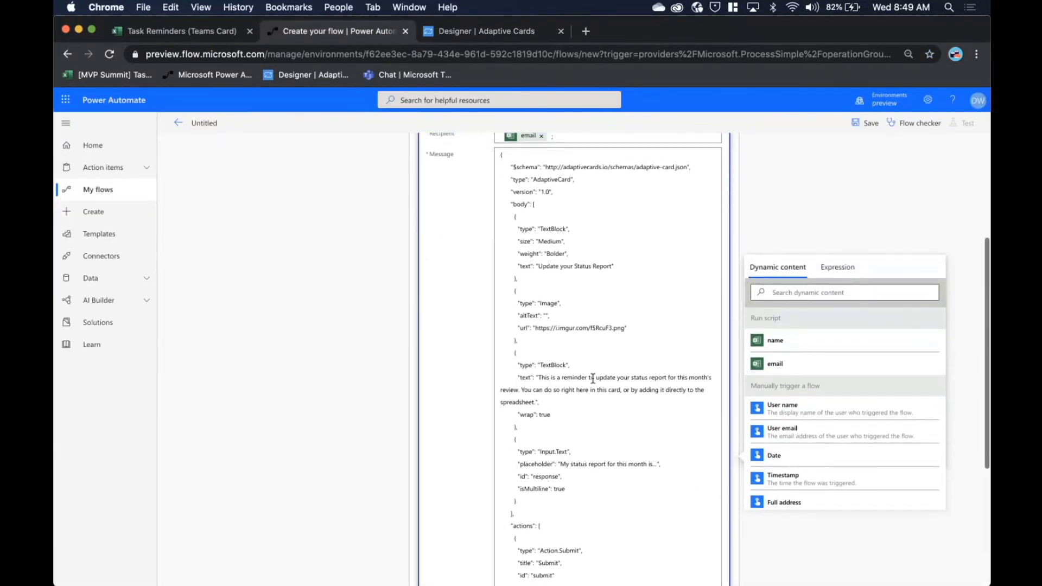
pyautogui.scroll(4, 578, 292)
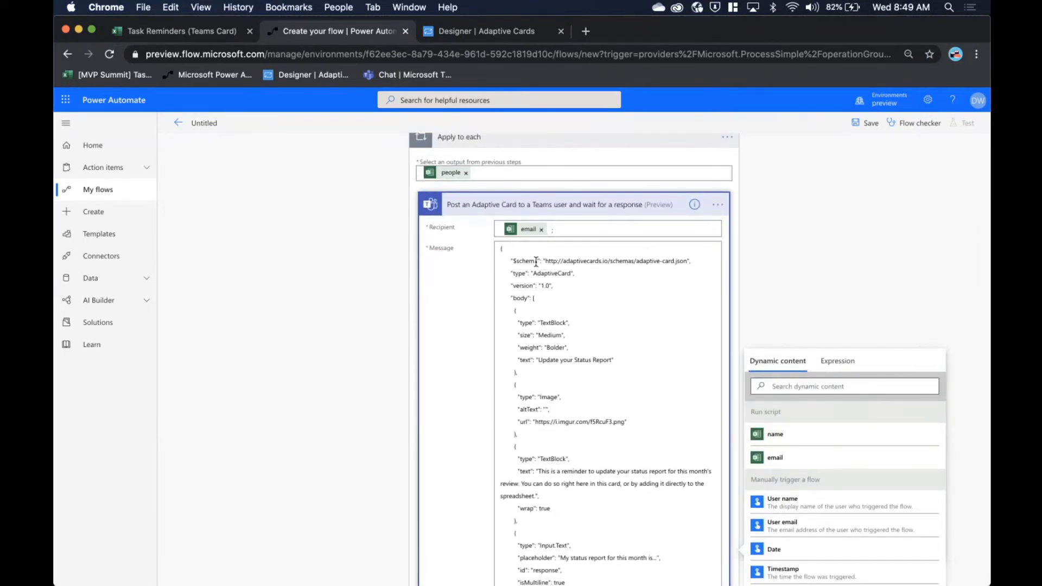
pyautogui.scroll(-4, 564, 293)
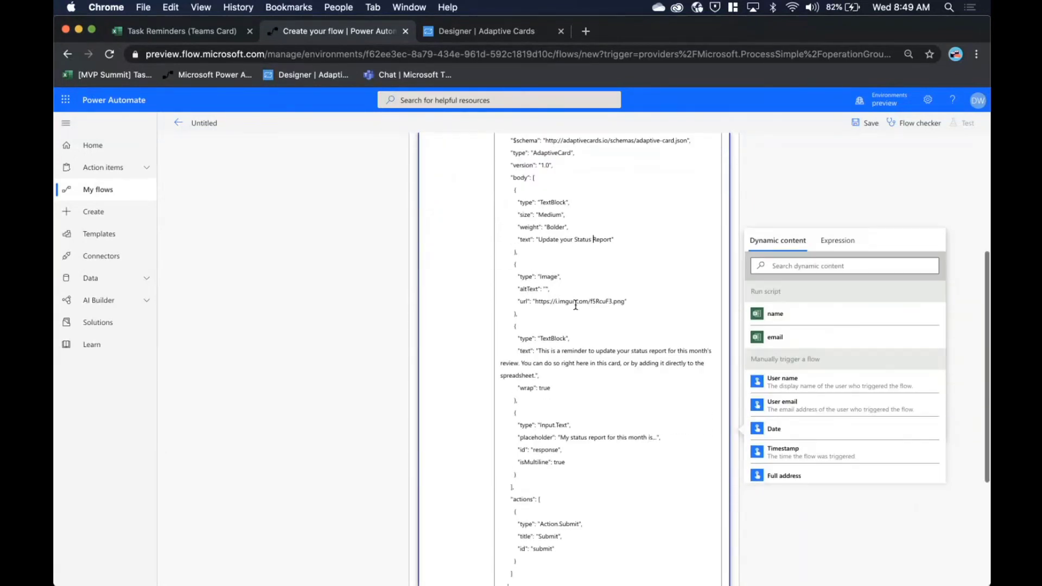
pyautogui.scroll(-1, 575, 305)
pyautogui.scroll(-5, 575, 304)
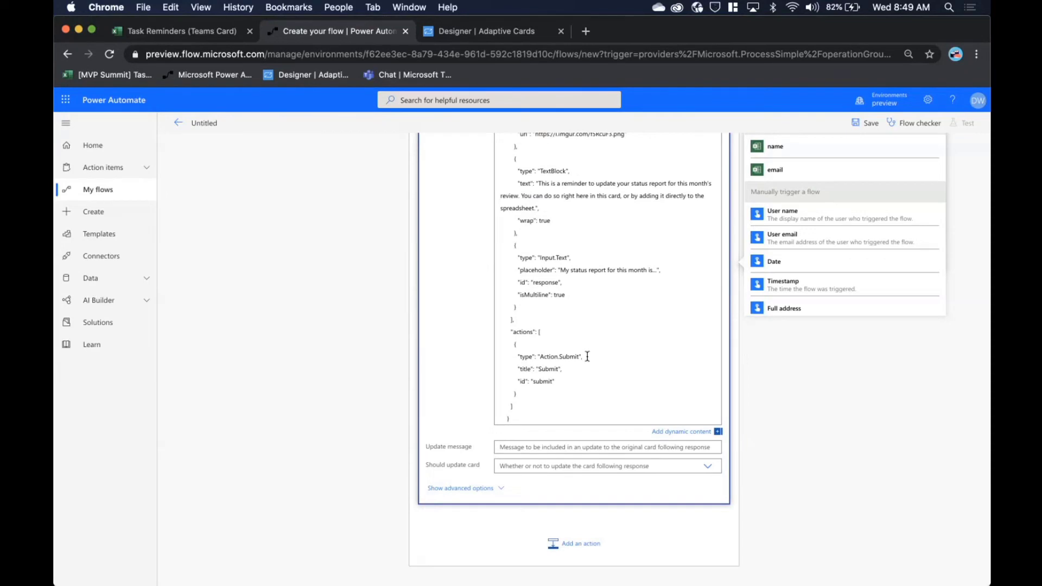
pyautogui.scroll(3, 646, 353)
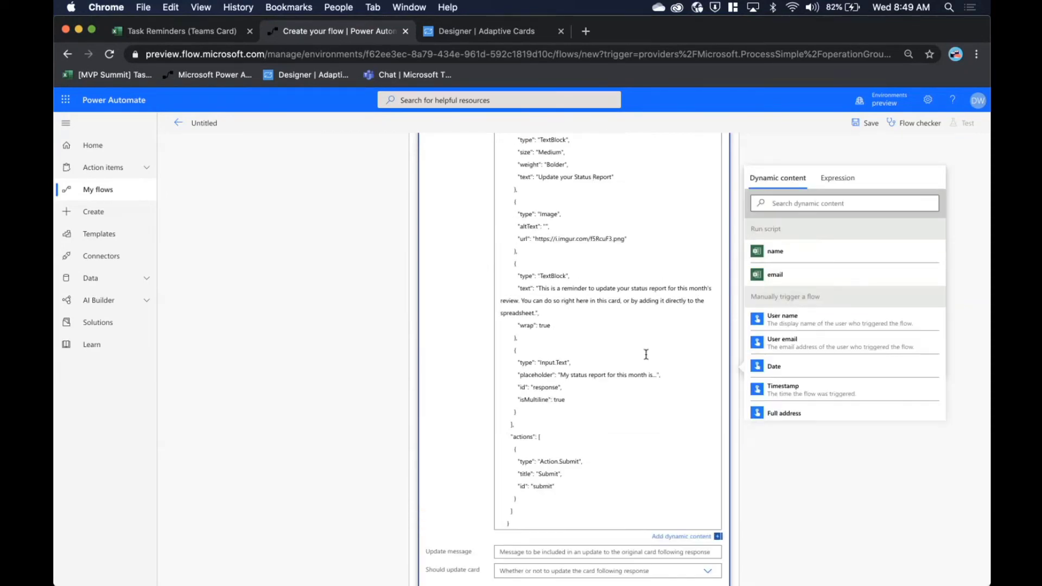
# Begin the card's reminder text with "Hi", the name dynamic value from Run script and a comma, continuing with a lowercase "this"
pyautogui.click(540, 289)
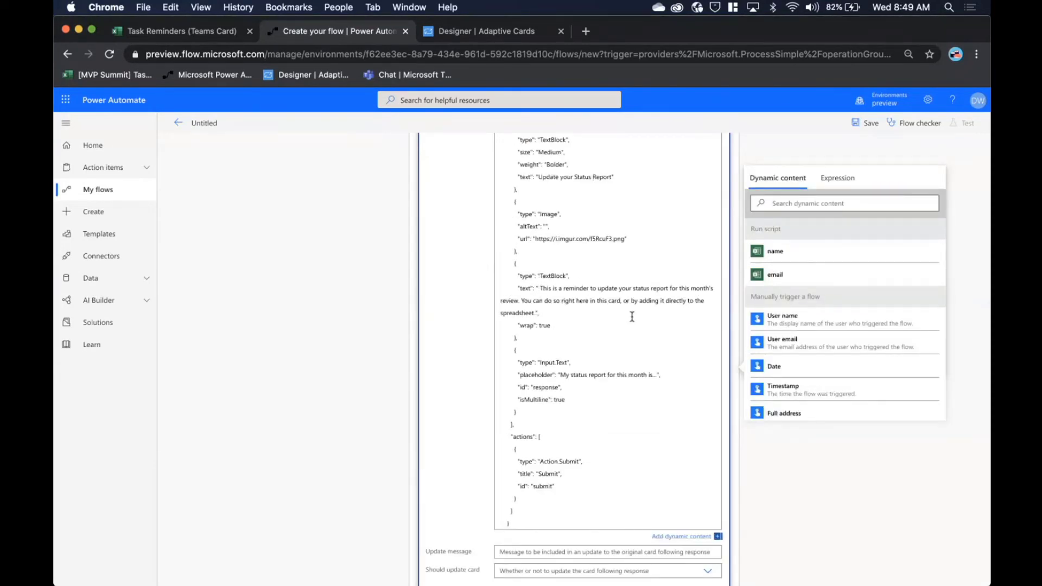
pyautogui.write('Hi')
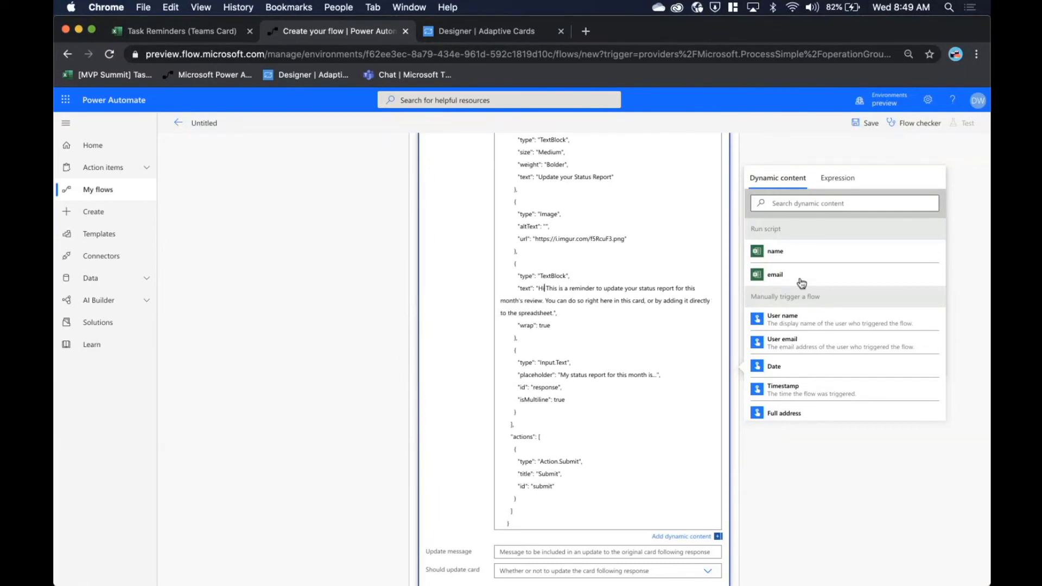
pyautogui.click(820, 251)
pyautogui.scroll(2, 814, 253)
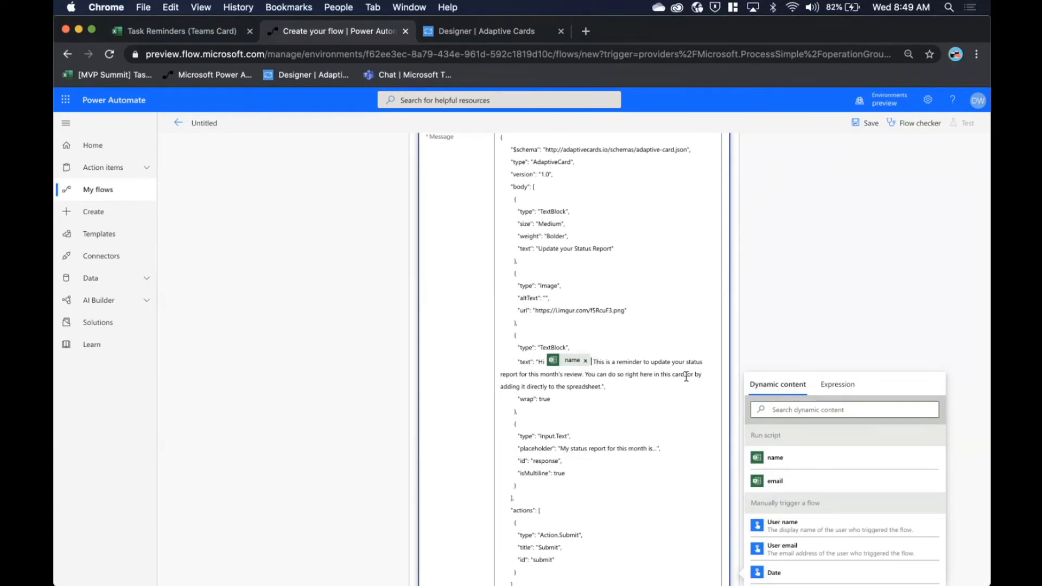
pyautogui.write(',')
pyautogui.press('Right')
pyautogui.press('Right')
pyautogui.press('BackSpace')
pyautogui.write('t')
pyautogui.click(778, 265)
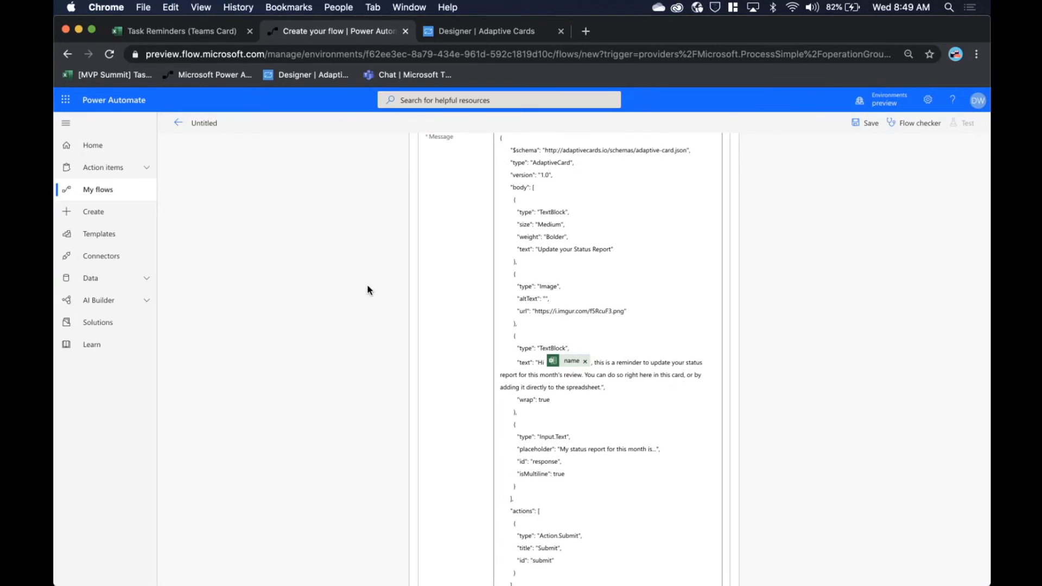
# Set the Adaptive Card action's Update message to "Thanks for your response!"
pyautogui.scroll(3, 367, 285)
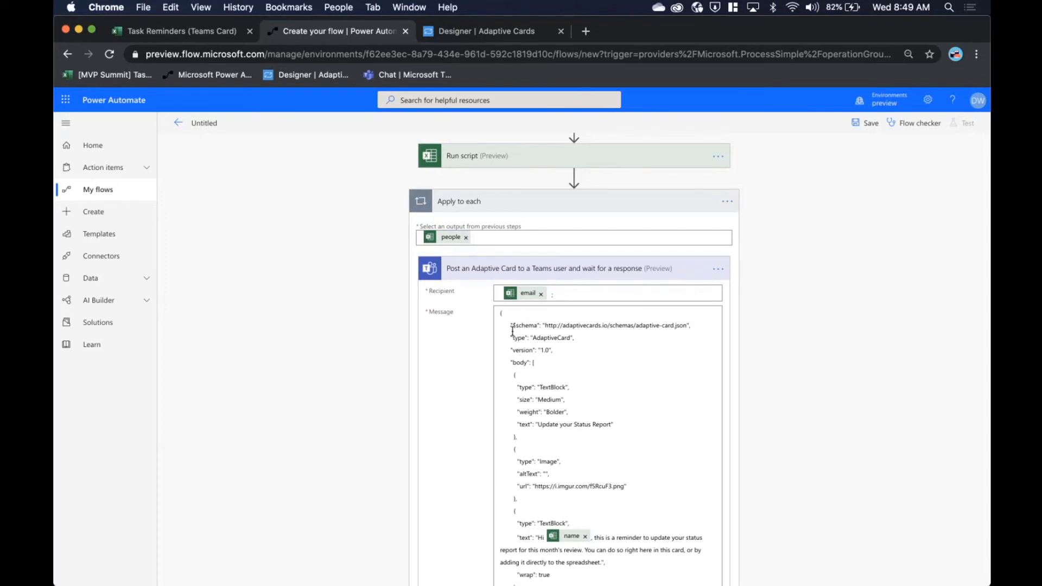
pyautogui.scroll(-4, 347, 339)
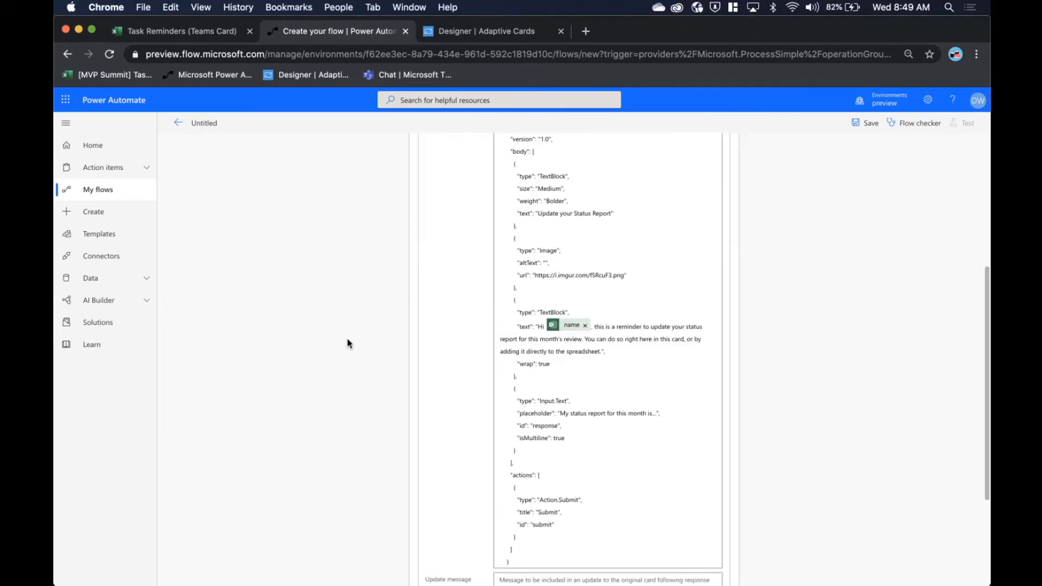
pyautogui.scroll(-3, 347, 339)
pyautogui.click(559, 421)
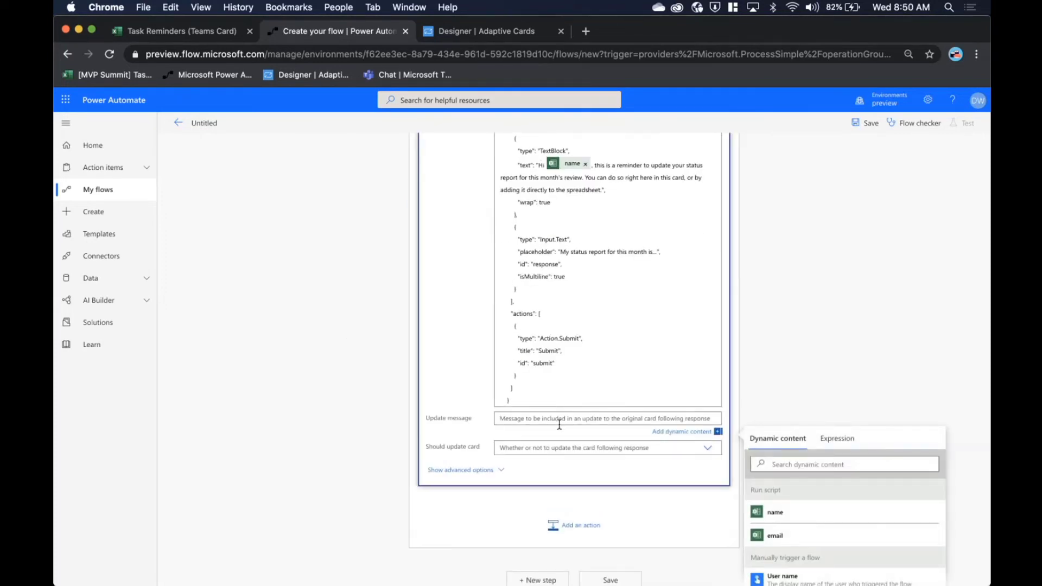
pyautogui.click(718, 432)
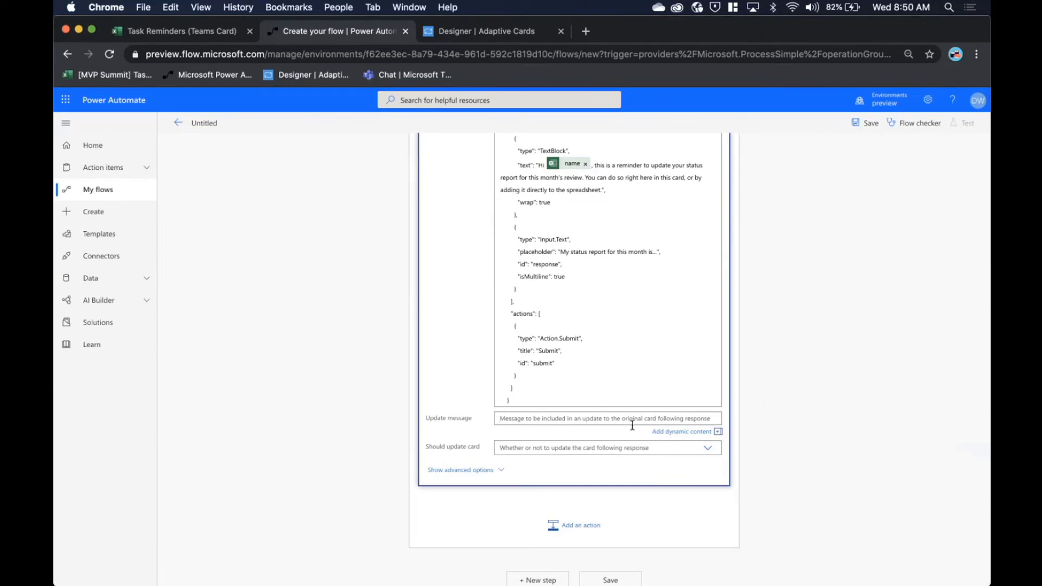
pyautogui.write('Thanks for your ')
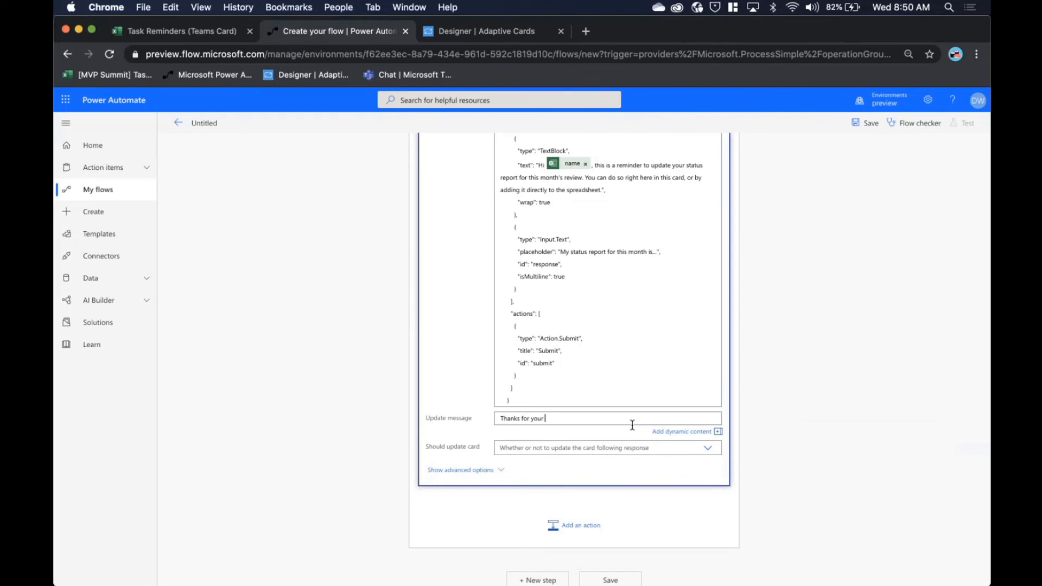
pyautogui.write('response!')
# Set the Adaptive Card action's Should update card option to Yes
pyautogui.click(582, 447)
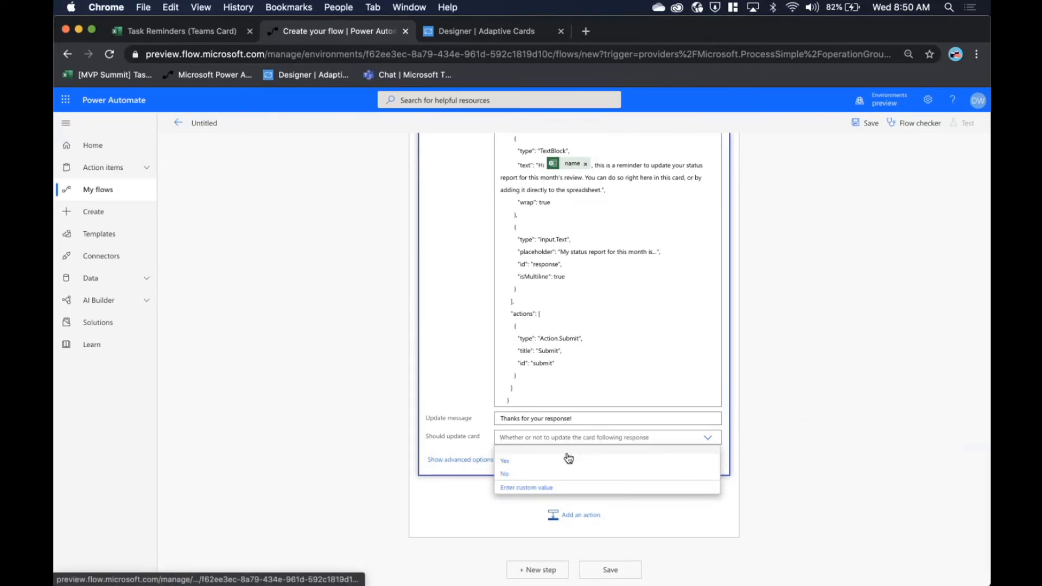
pyautogui.click(554, 466)
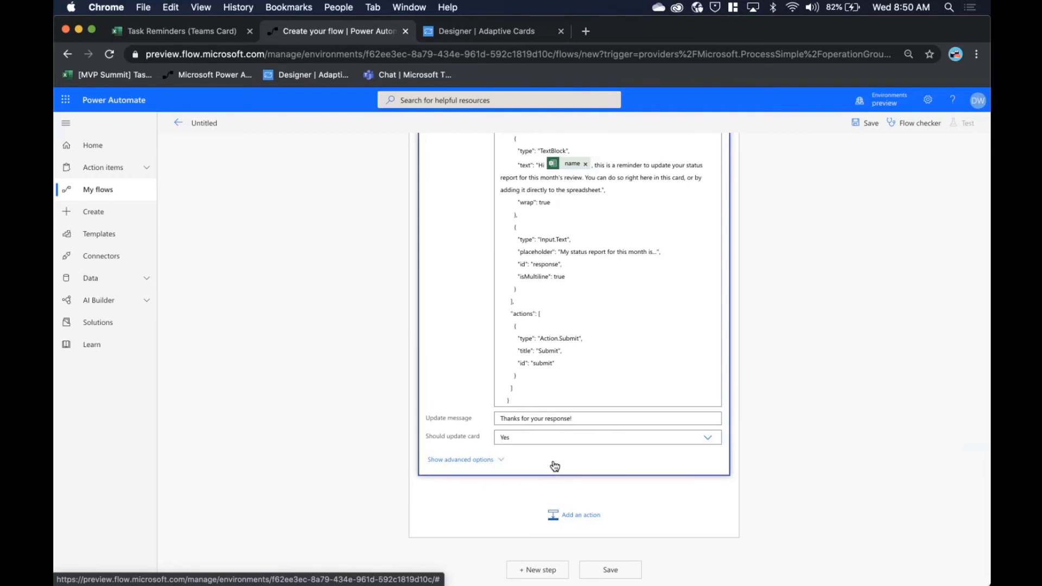
pyautogui.click(524, 437)
pyautogui.press('super+a')
pyautogui.press('BackSpace')
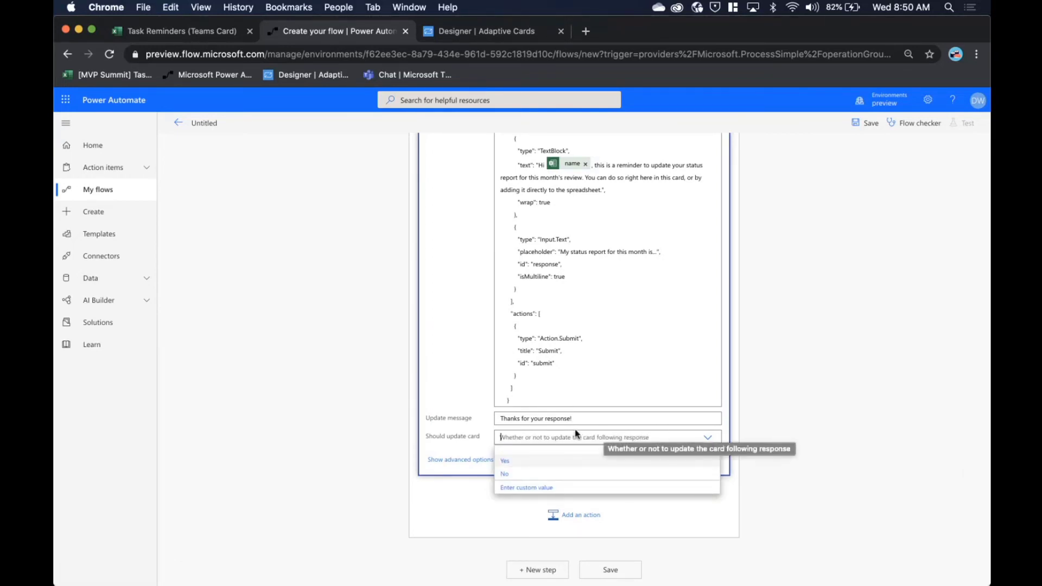
pyautogui.click(556, 462)
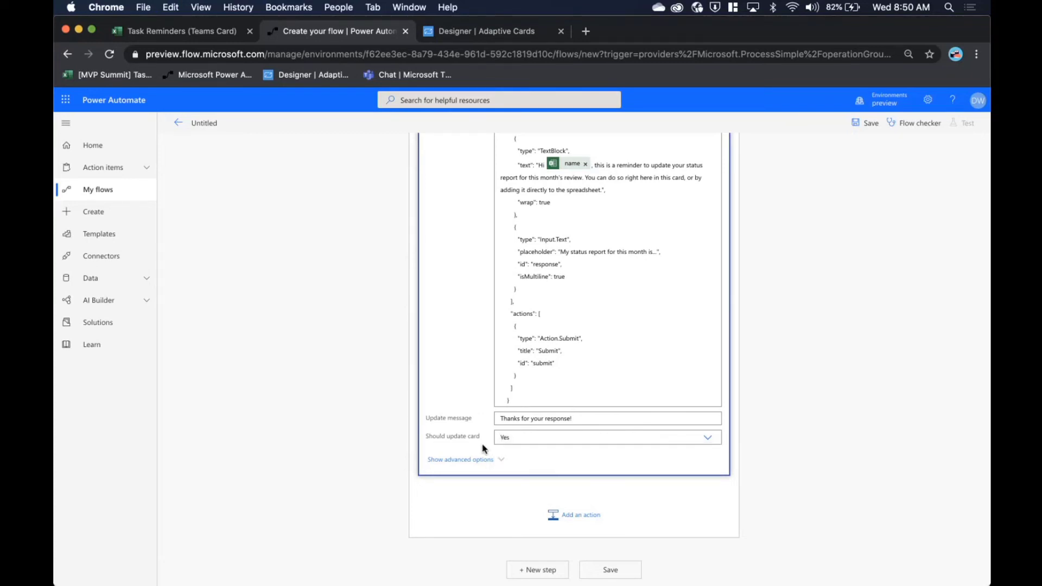
# Show the Adaptive Card action's advanced options and set IsAlert to Yes, leaving the Summary empty
pyautogui.click(476, 460)
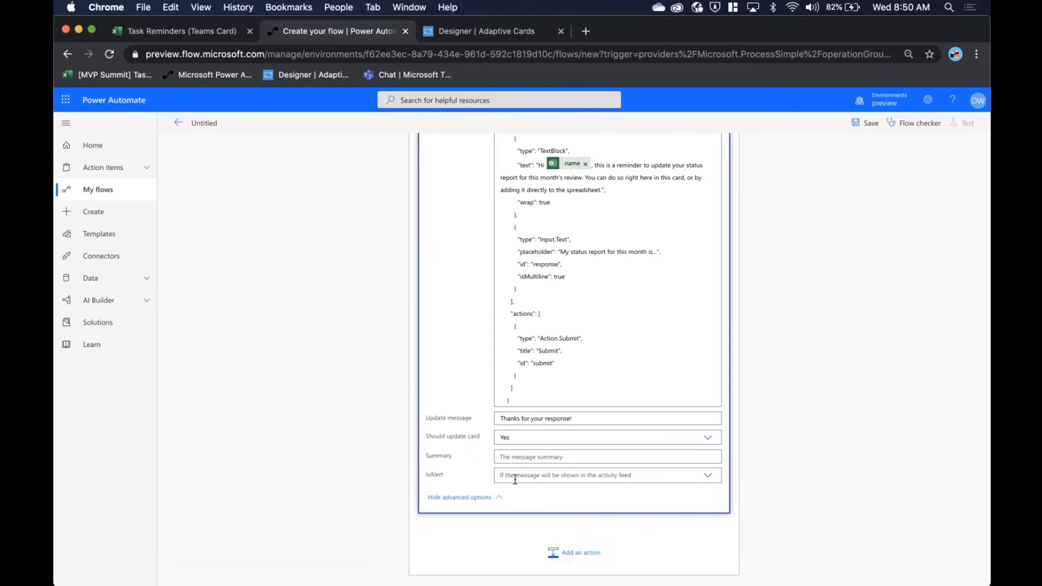
pyautogui.click(515, 479)
pyautogui.click(515, 497)
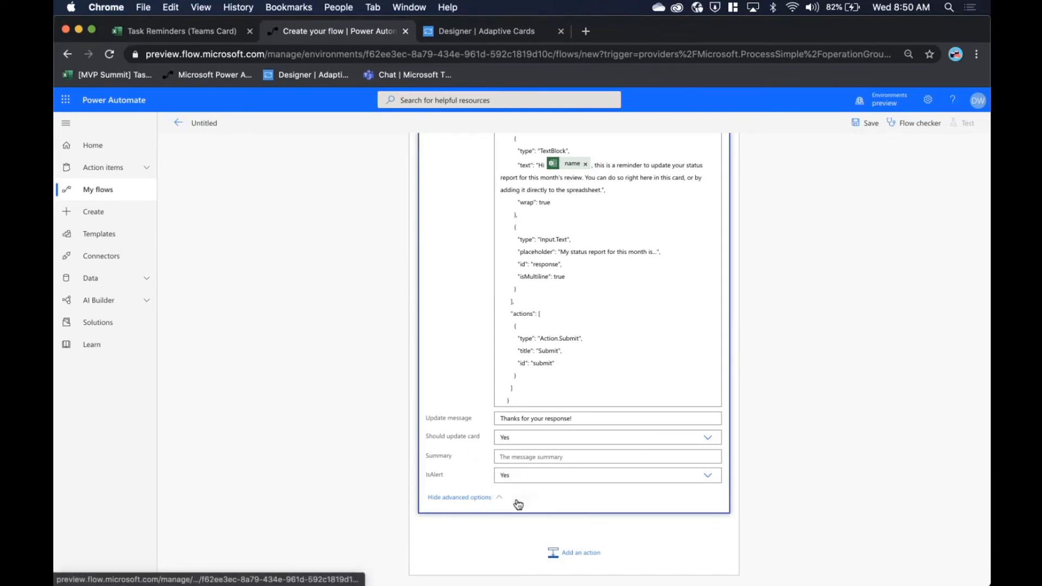
pyautogui.click(512, 460)
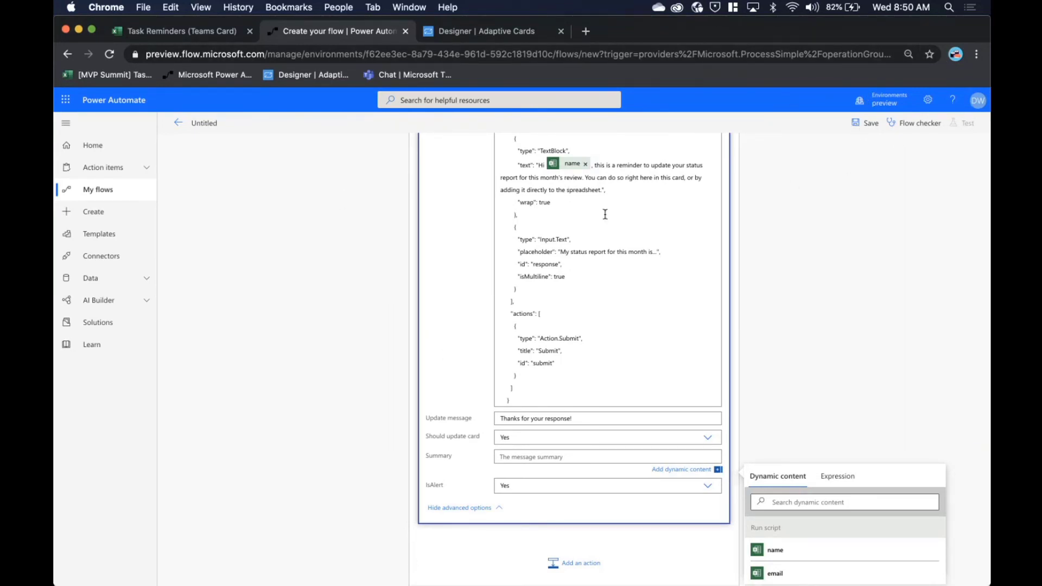
pyautogui.click(350, 401)
pyautogui.scroll(-2, 351, 402)
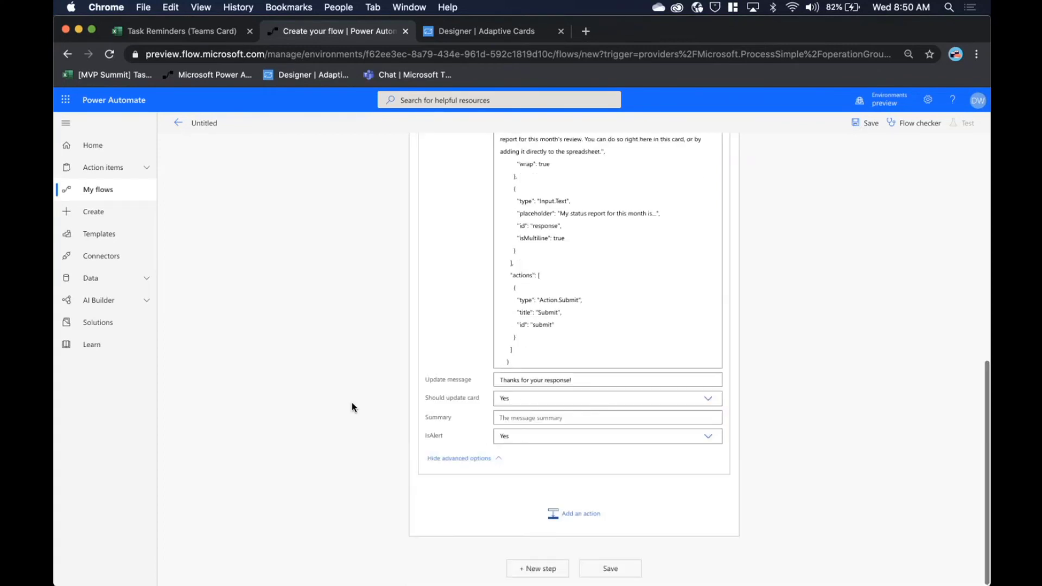
pyautogui.click(542, 570)
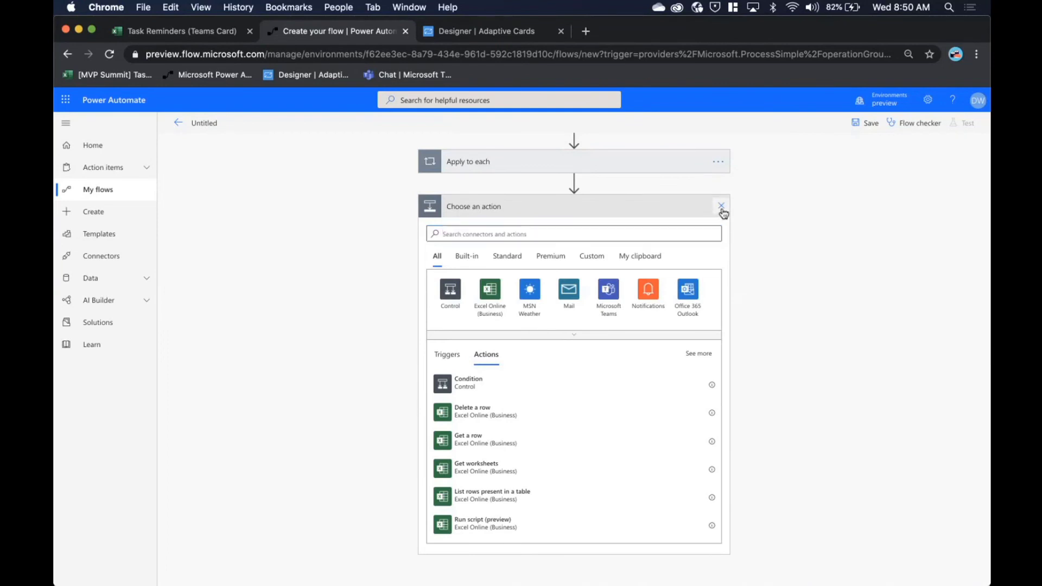
pyautogui.click(720, 206)
# Add an Excel Online (Business) Run script action inside the Apply to each loop, after the Adaptive Card action
pyautogui.click(605, 254)
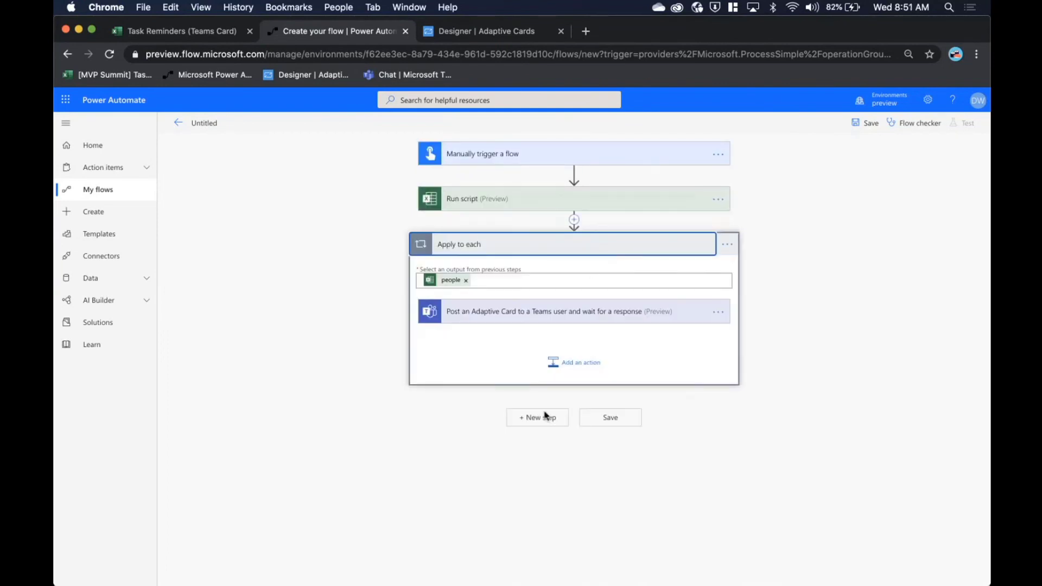
pyautogui.click(565, 361)
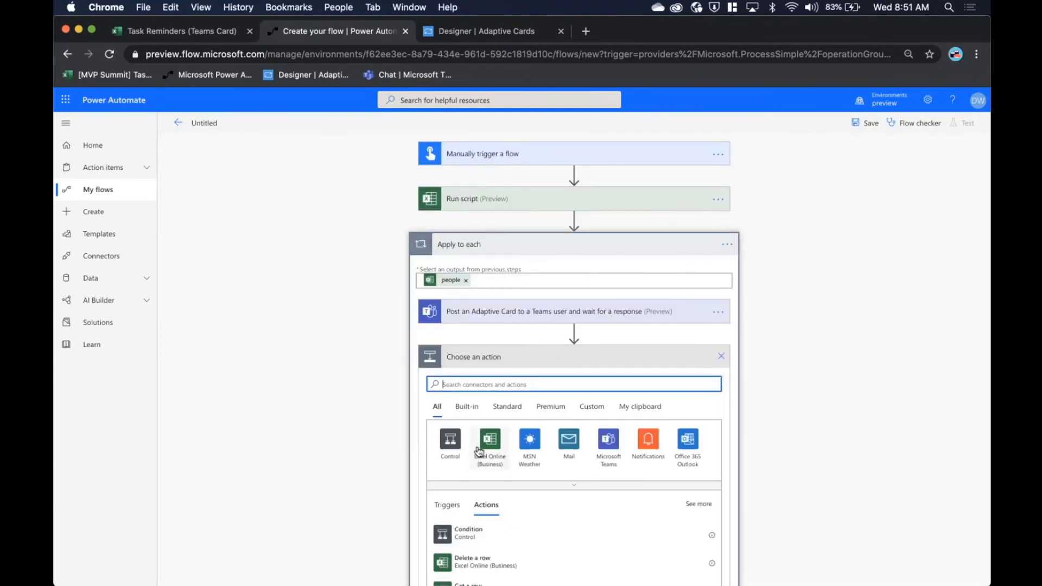
pyautogui.click(490, 438)
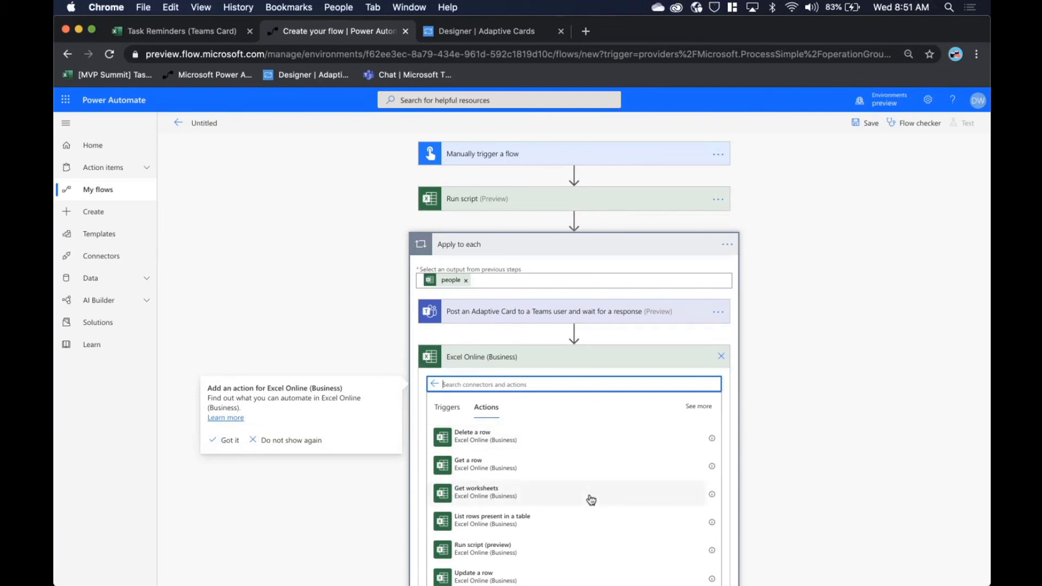
pyautogui.click(536, 543)
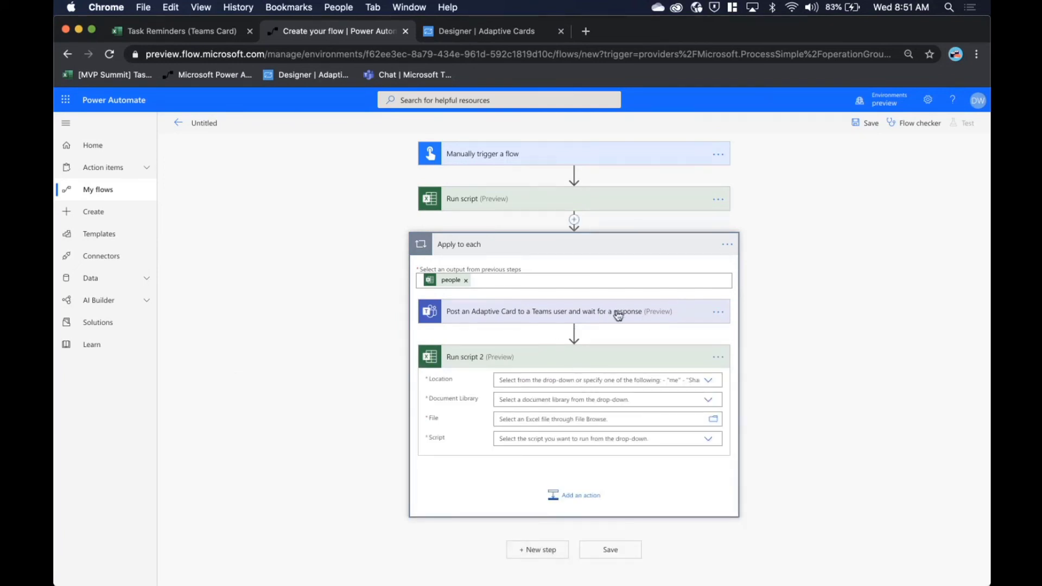
# Configure Run script 2 with OneDrive for Business, the OneDrive library, the file /Task Reminders (Teams Card).xlsx and the Save Response script
pyautogui.click(708, 381)
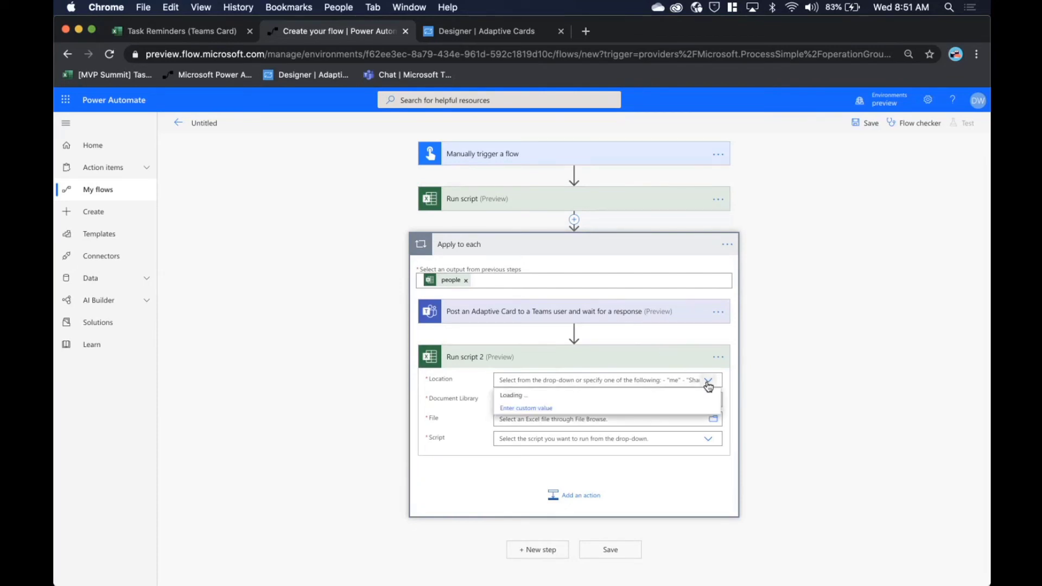
pyautogui.click(688, 398)
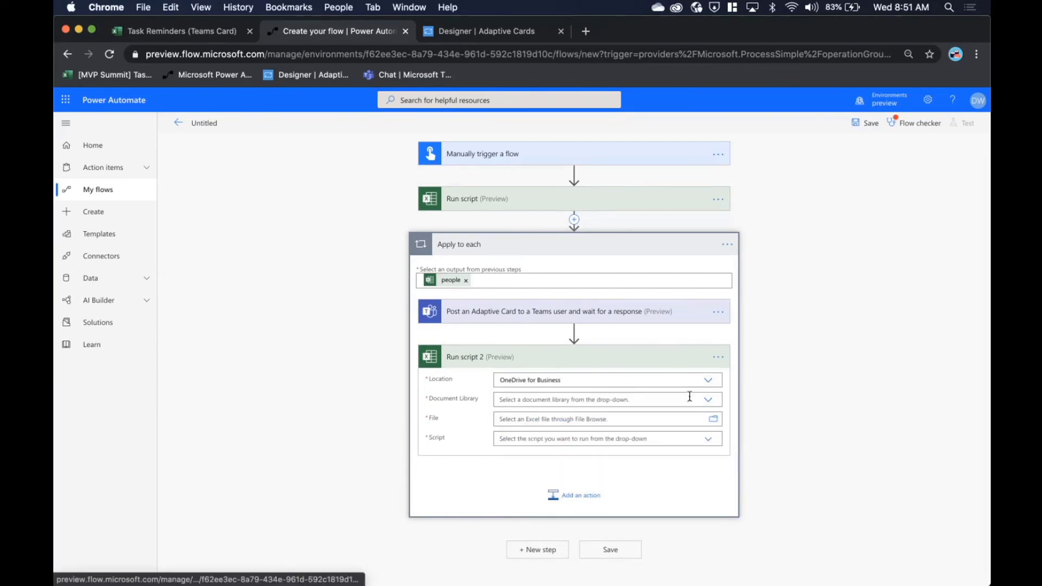
pyautogui.click(708, 399)
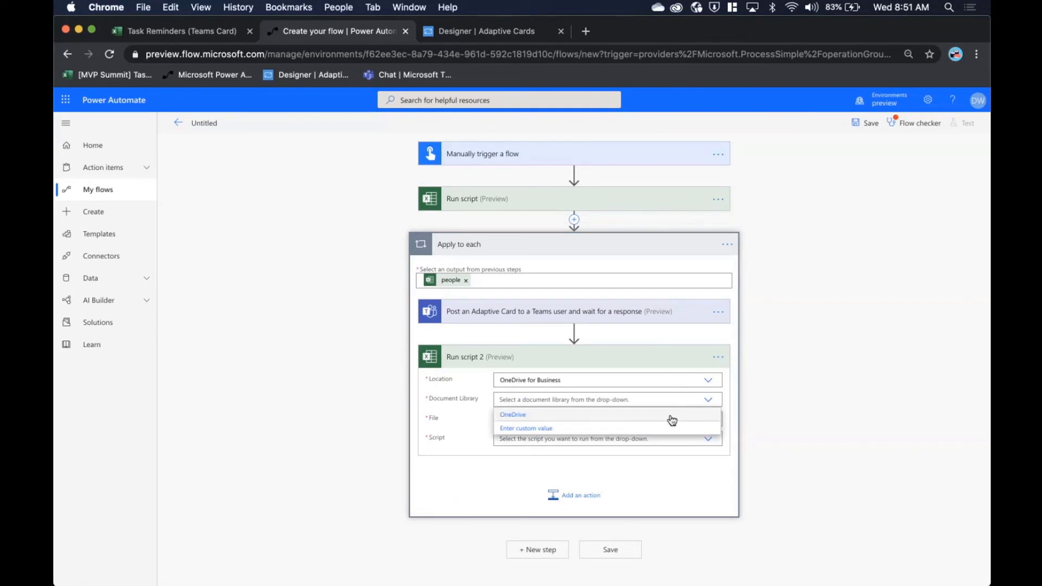
pyautogui.click(671, 415)
pyautogui.click(714, 422)
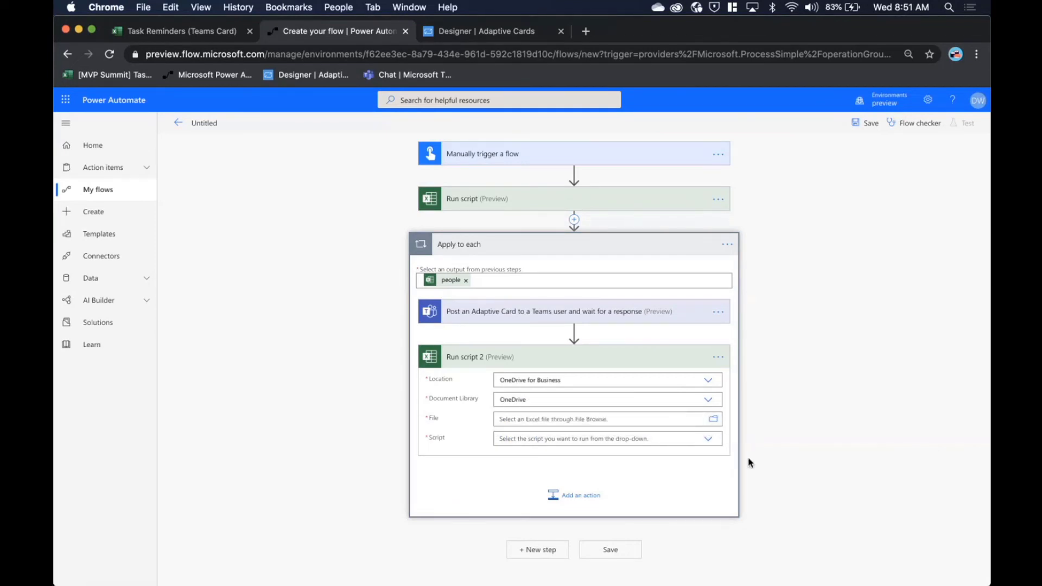
pyautogui.click(768, 476)
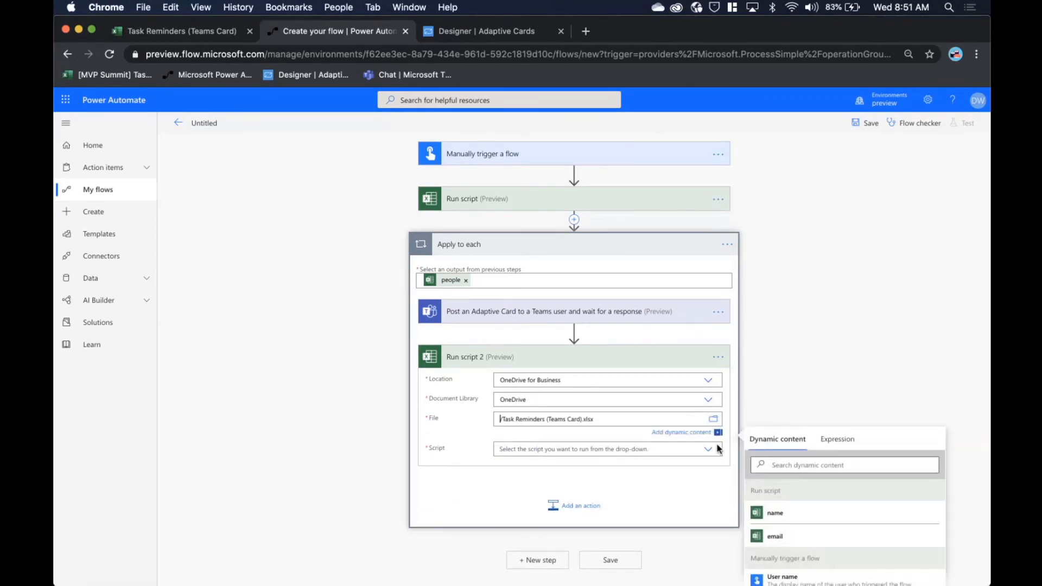
pyautogui.click(704, 453)
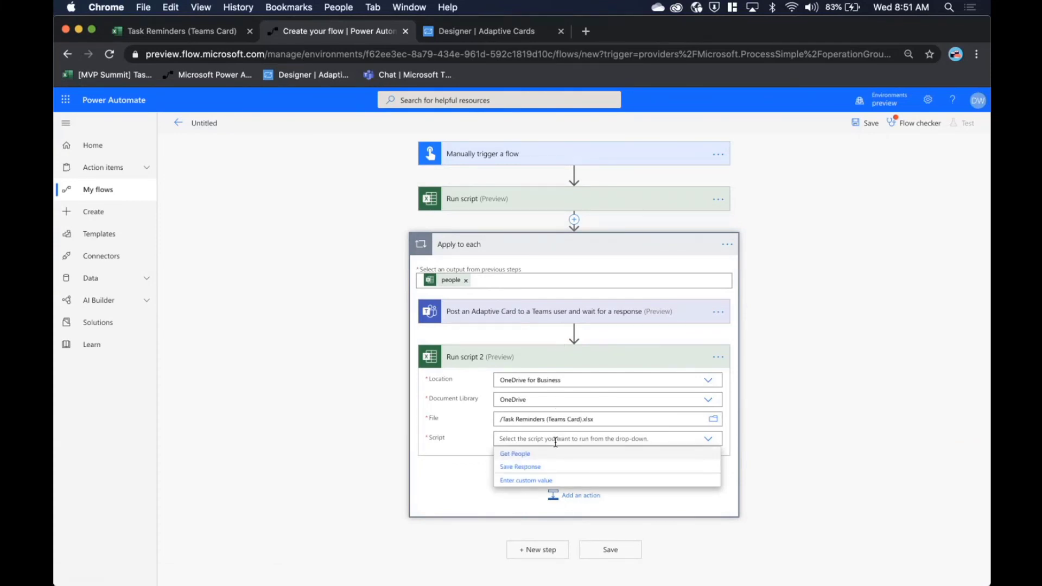
pyautogui.click(540, 466)
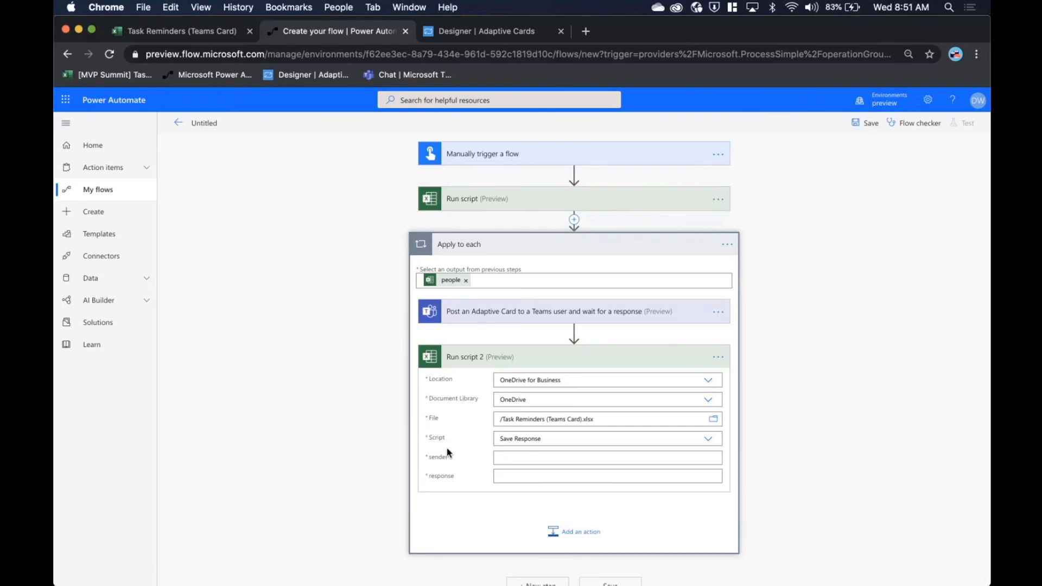
# Review the first Run script action's settings and try the email dynamic content as Run script 2's sender
pyautogui.click(475, 206)
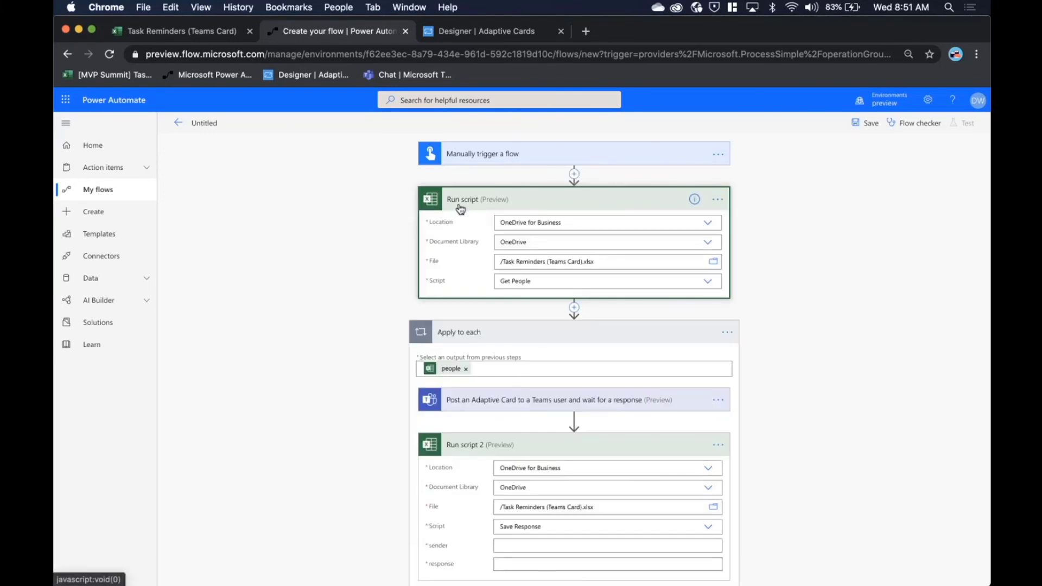
pyautogui.click(460, 202)
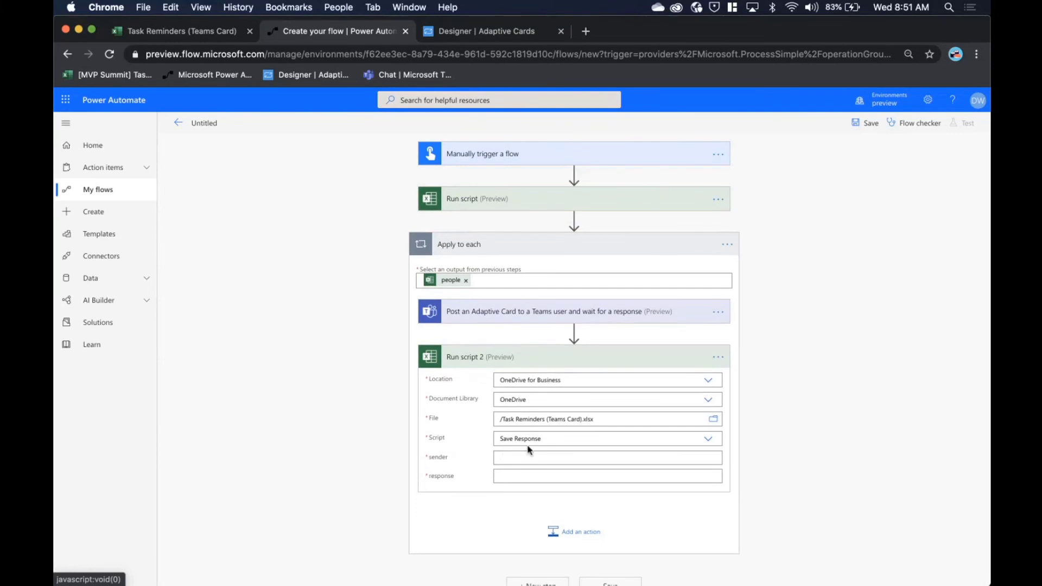
pyautogui.click(512, 456)
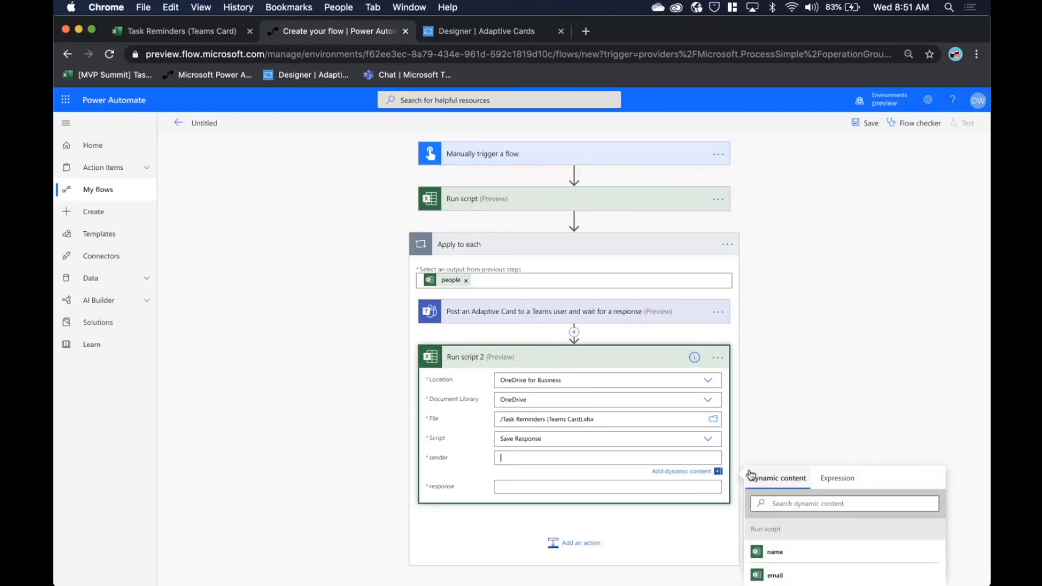
pyautogui.scroll(-2, 703, 448)
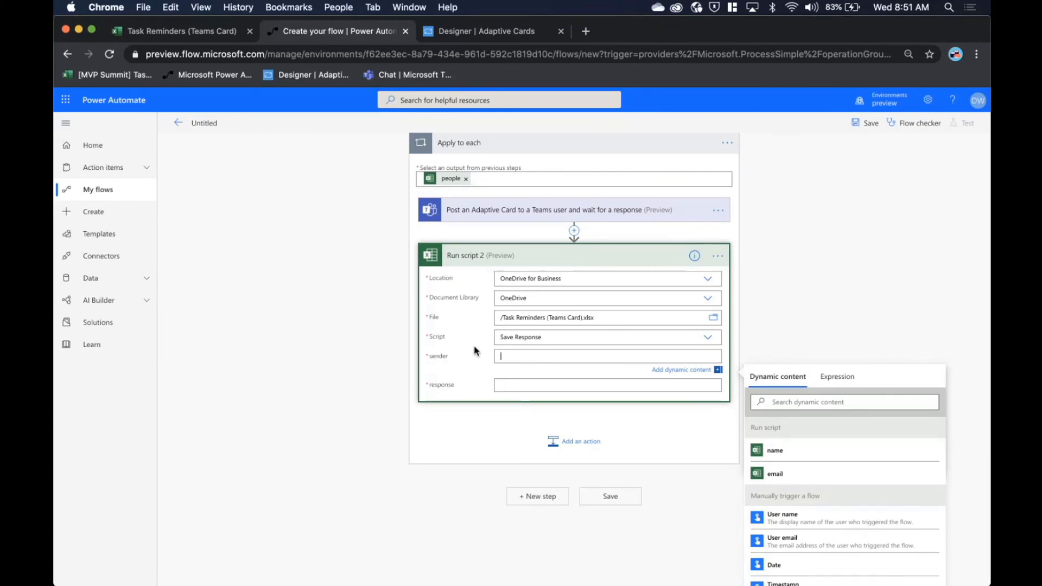
pyautogui.click(795, 479)
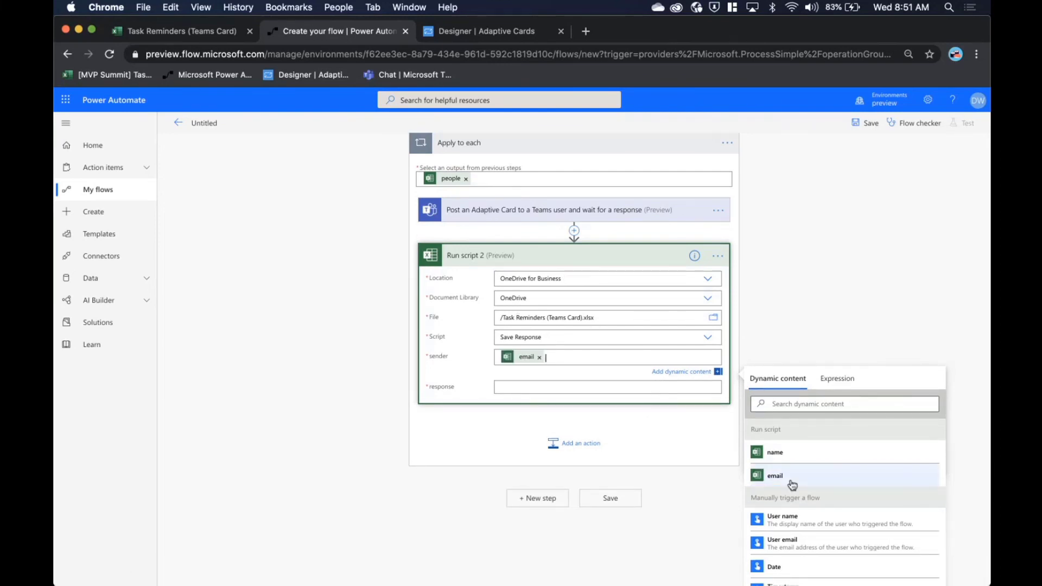
pyautogui.click(539, 358)
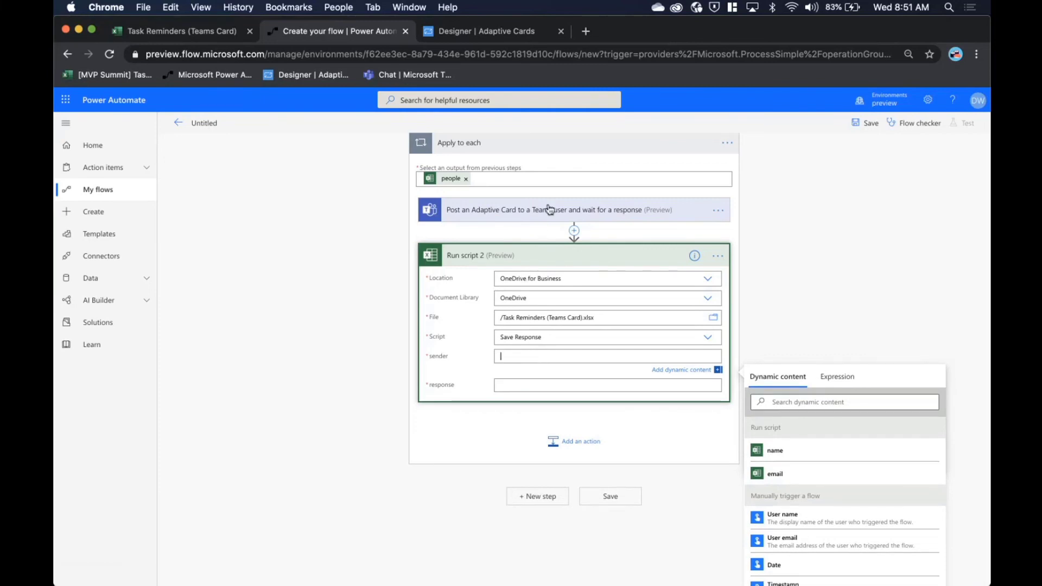
# Look through the dynamic content offered for Run script 2's sender field for outputs of the Teams Adaptive Card action
pyautogui.scroll(-5, 862, 497)
pyautogui.scroll(-5, 862, 496)
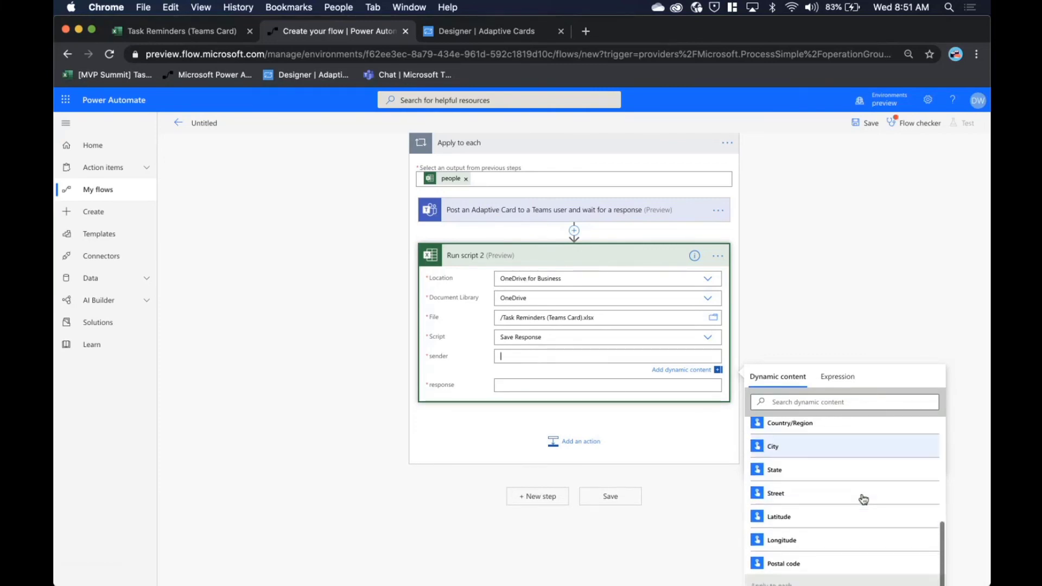
pyautogui.scroll(1, 870, 508)
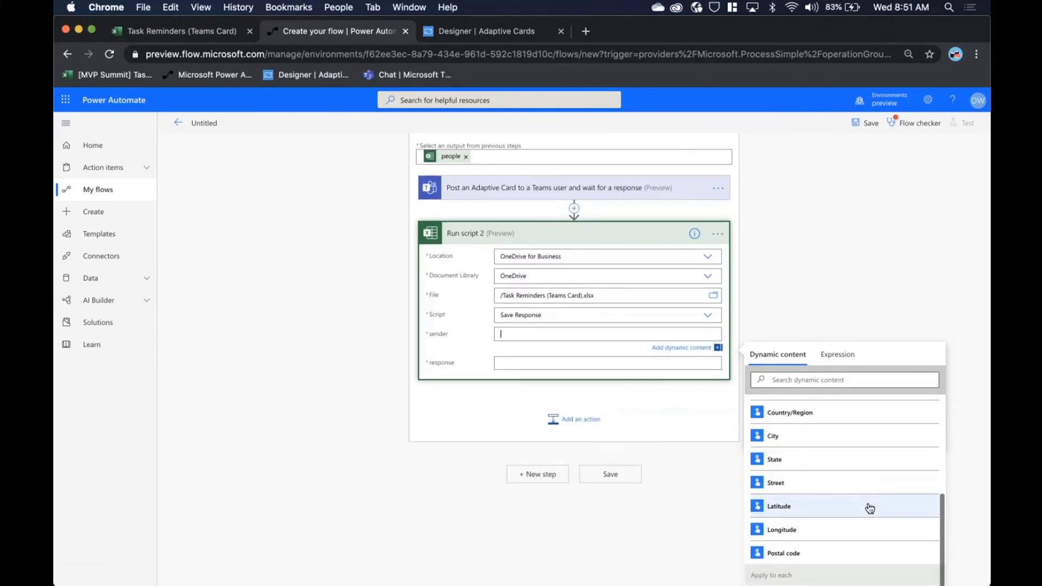
pyautogui.scroll(-1, 870, 508)
pyautogui.scroll(10, 869, 509)
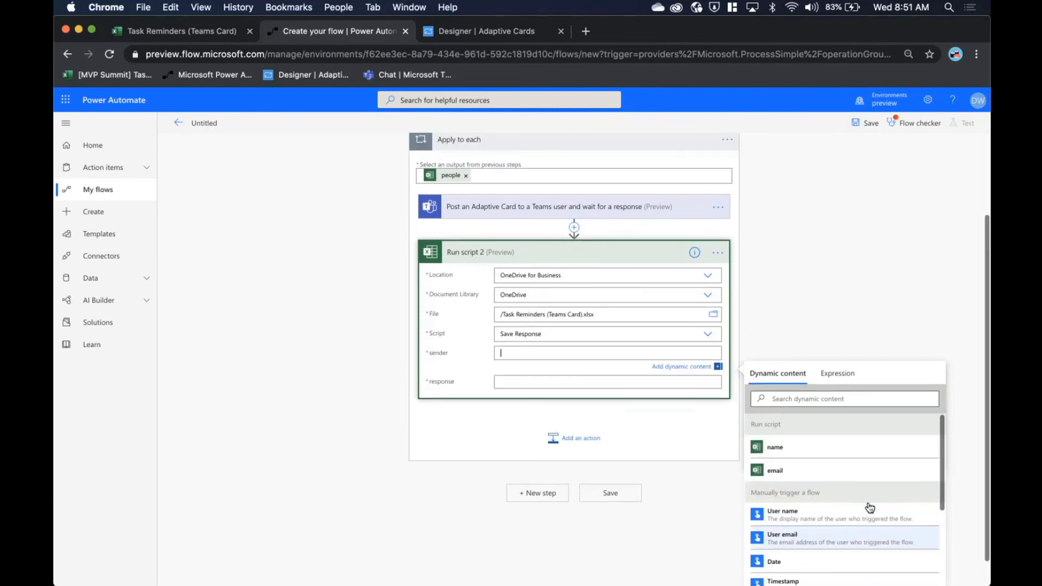
pyautogui.click(788, 349)
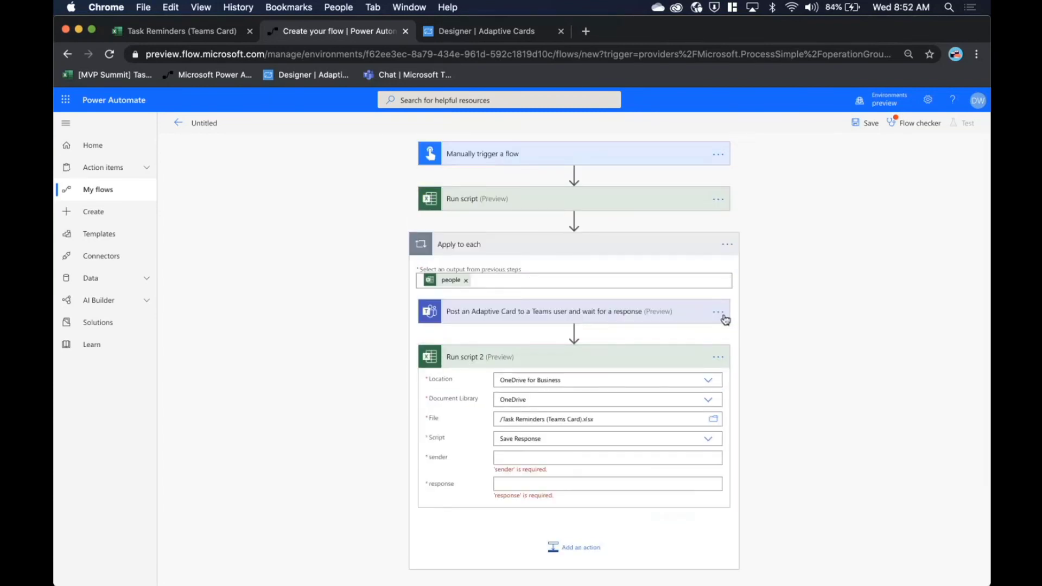
pyautogui.click(717, 316)
pyautogui.click(712, 318)
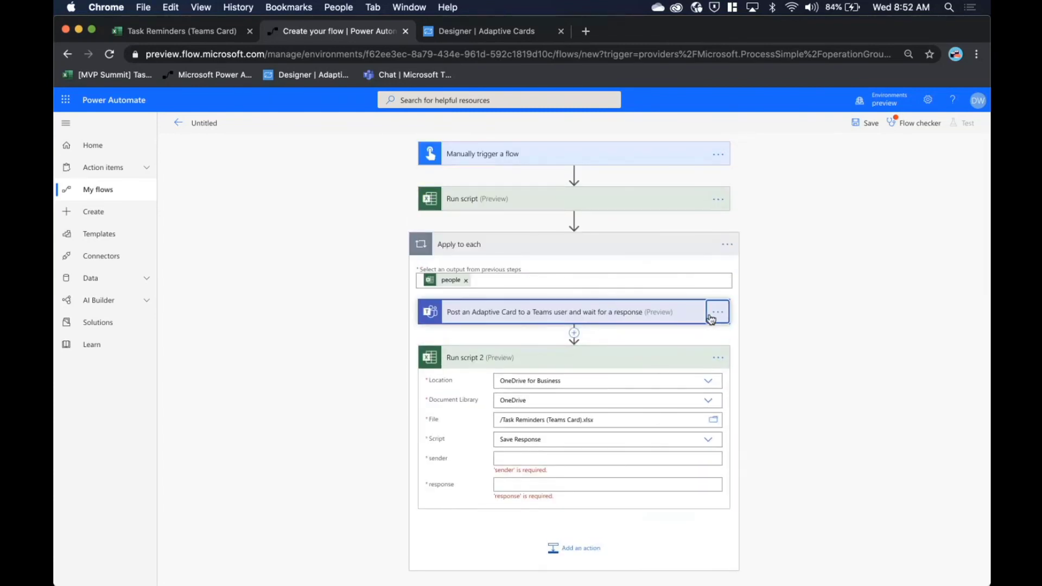
# Check the expression functions and the dynamic content offered for Run script 2's sender and response fields
pyautogui.click(557, 458)
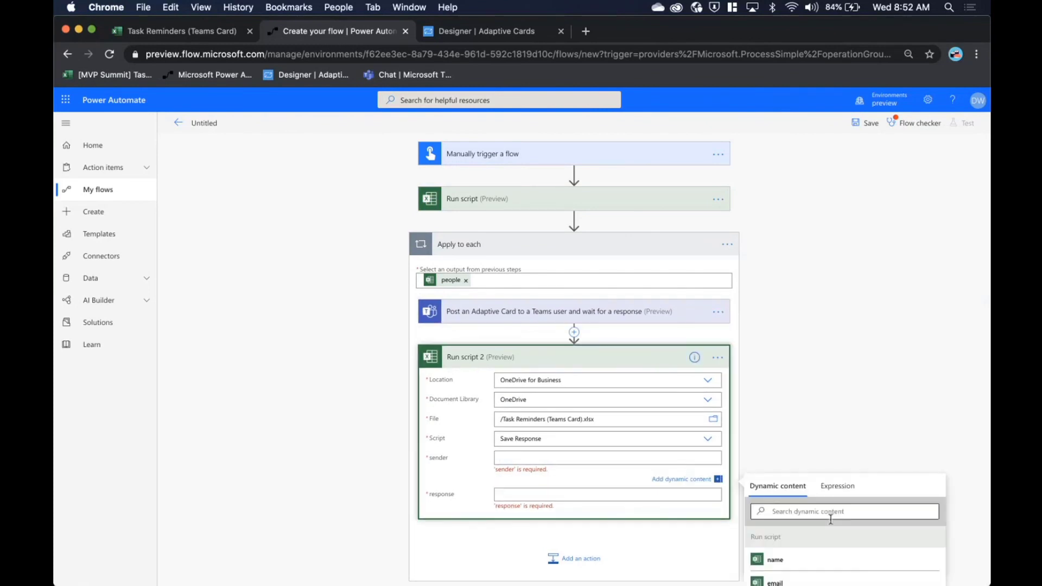
pyautogui.click(837, 486)
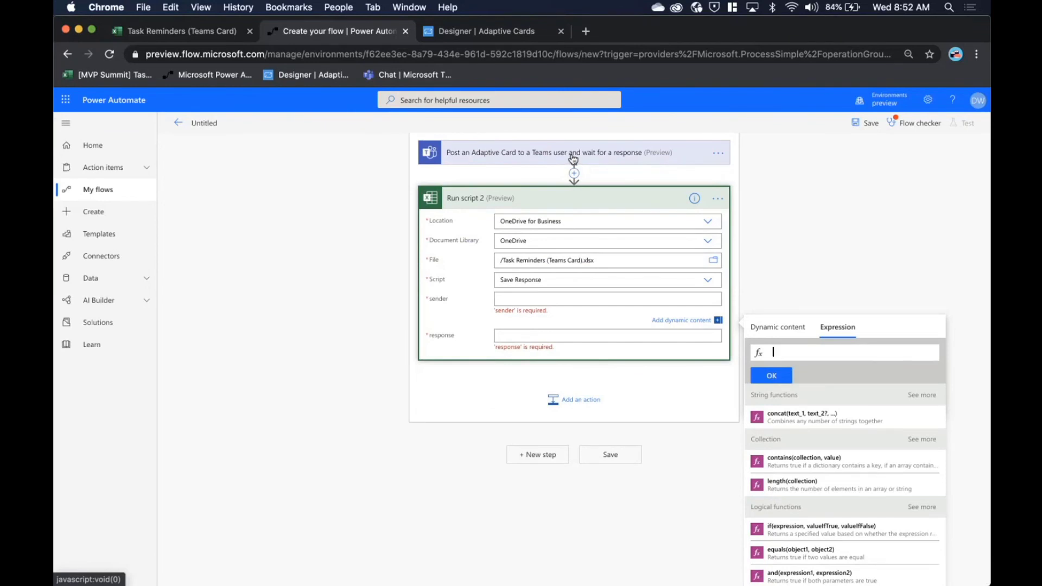
pyautogui.click(590, 293)
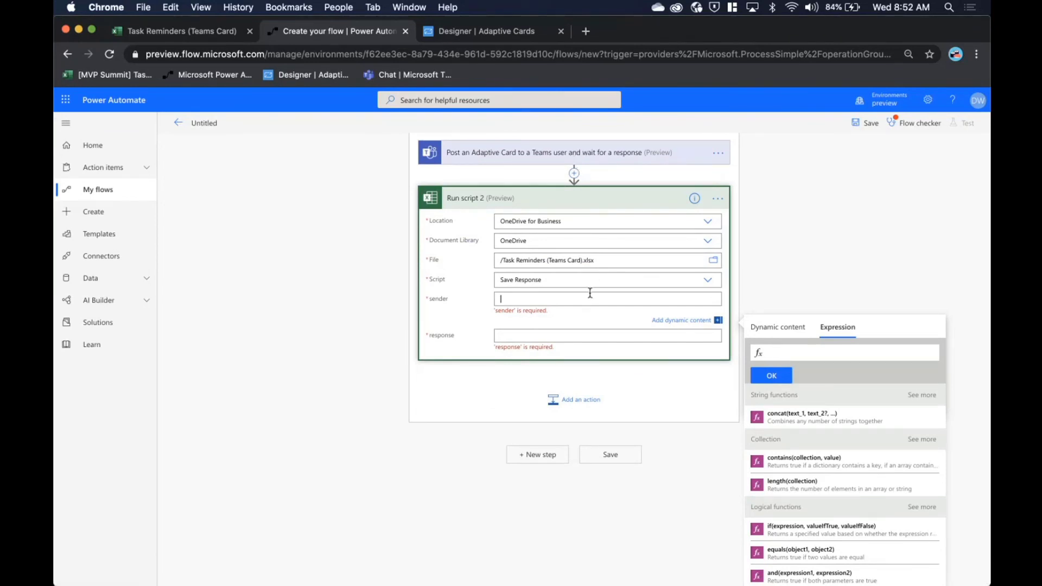
pyautogui.click(779, 327)
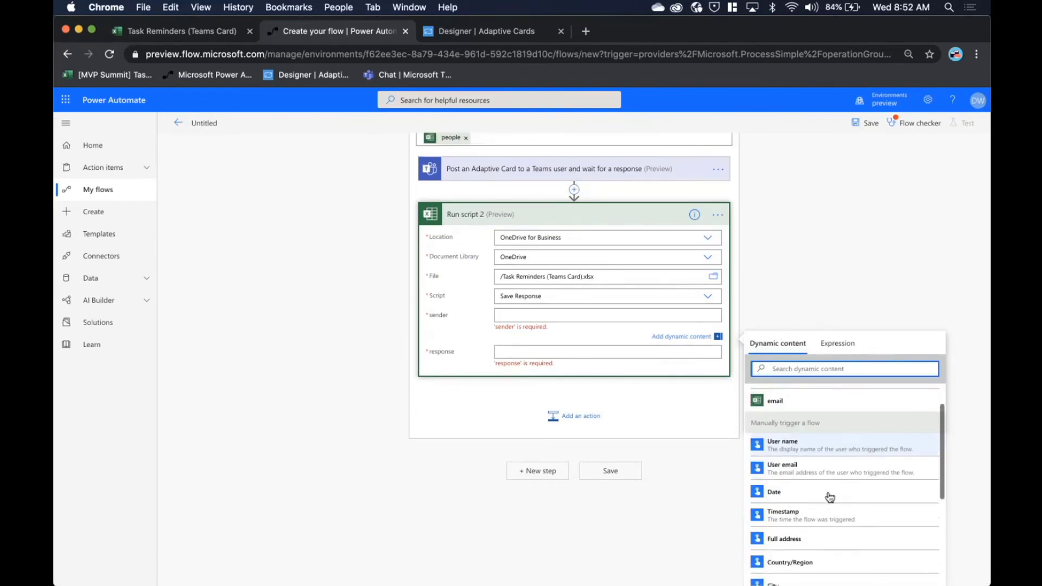
pyautogui.scroll(-5, 829, 497)
pyautogui.click(542, 351)
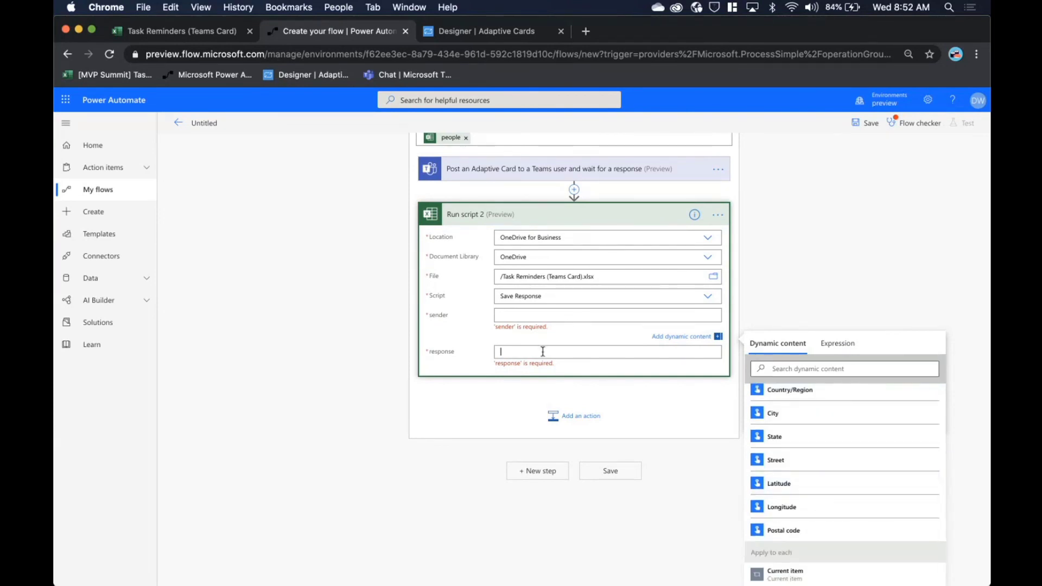
pyautogui.scroll(-5, 770, 502)
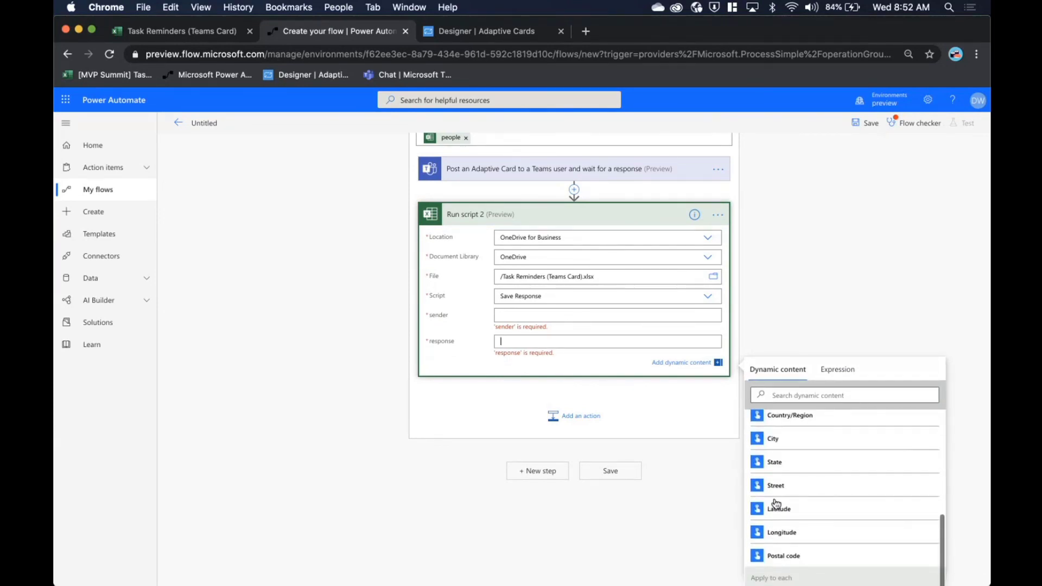
pyautogui.scroll(-1, 892, 329)
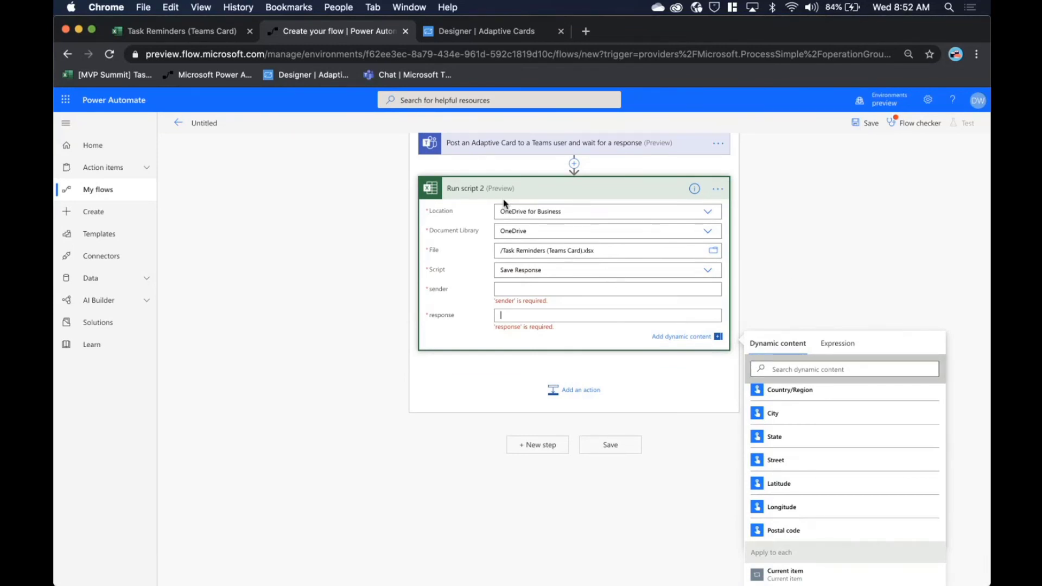
# Recheck the dynamic content offered for Run script 2's sender field and switch to the Adaptive Cards Designer
pyautogui.click(569, 284)
pyautogui.scroll(2, 543, 274)
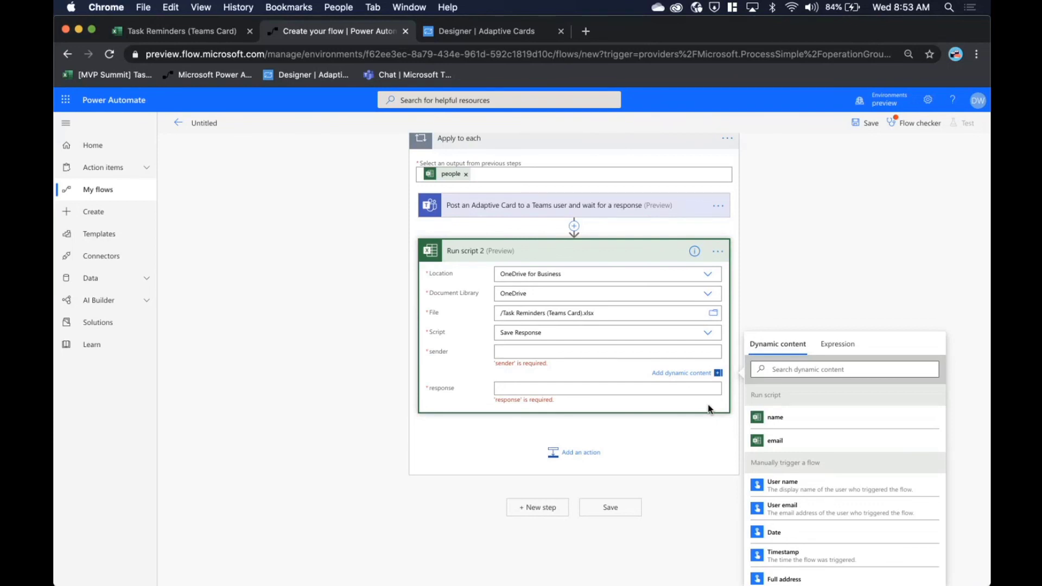
pyautogui.click(717, 373)
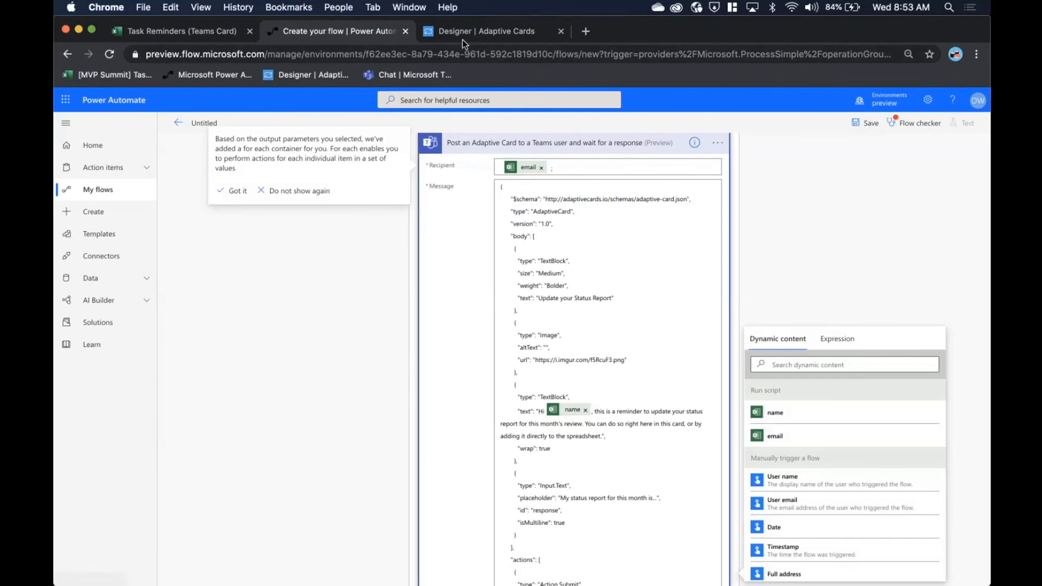
pyautogui.click(461, 32)
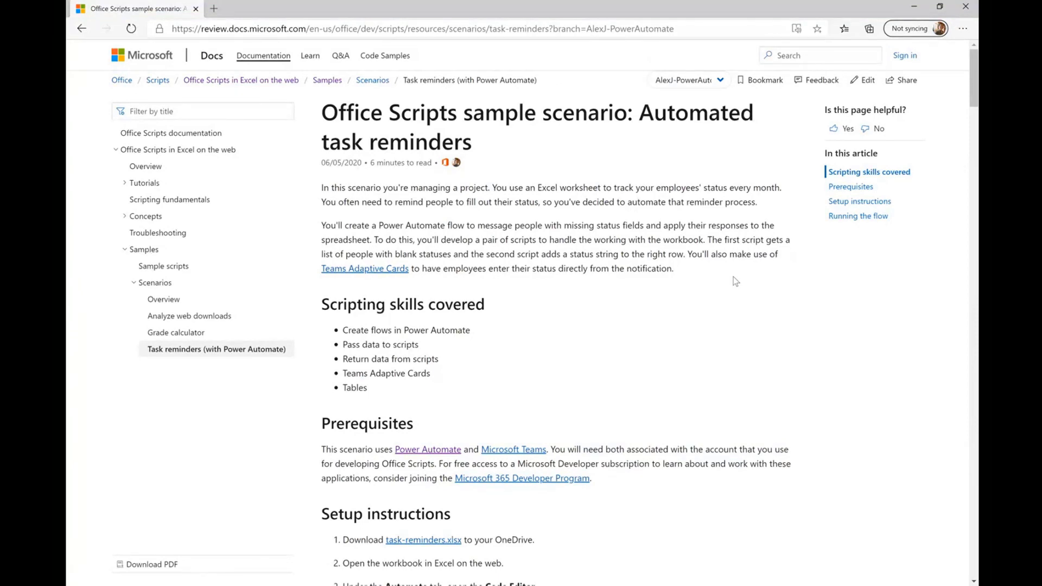
# Read through the Office Scripts task reminders sample, covering its setup instructions, scripts, card JSON, second Run script configuration and example run
pyautogui.scroll(-3, 754, 390)
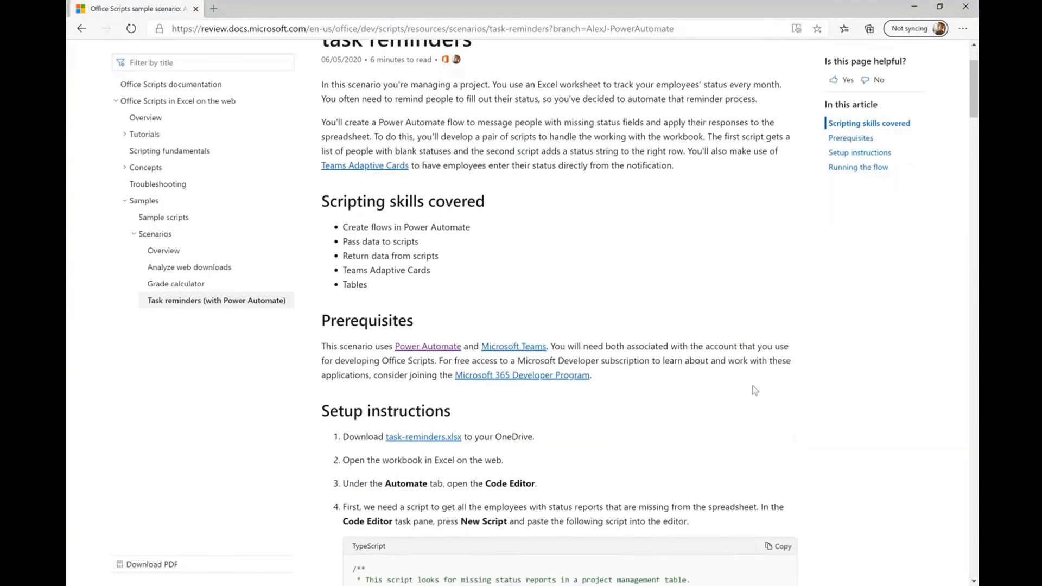
pyautogui.scroll(-12, 755, 391)
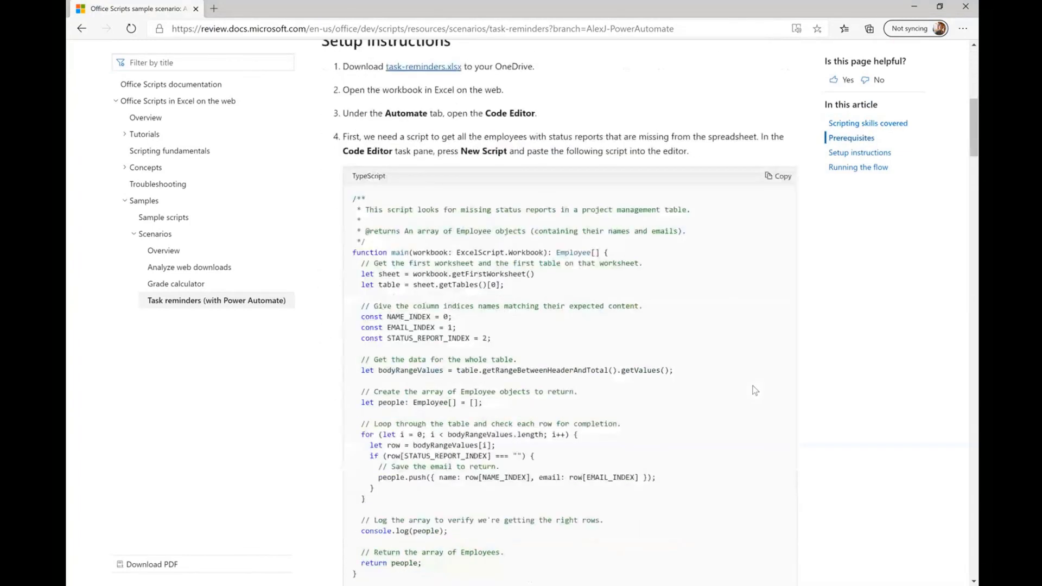
pyautogui.scroll(5, 755, 390)
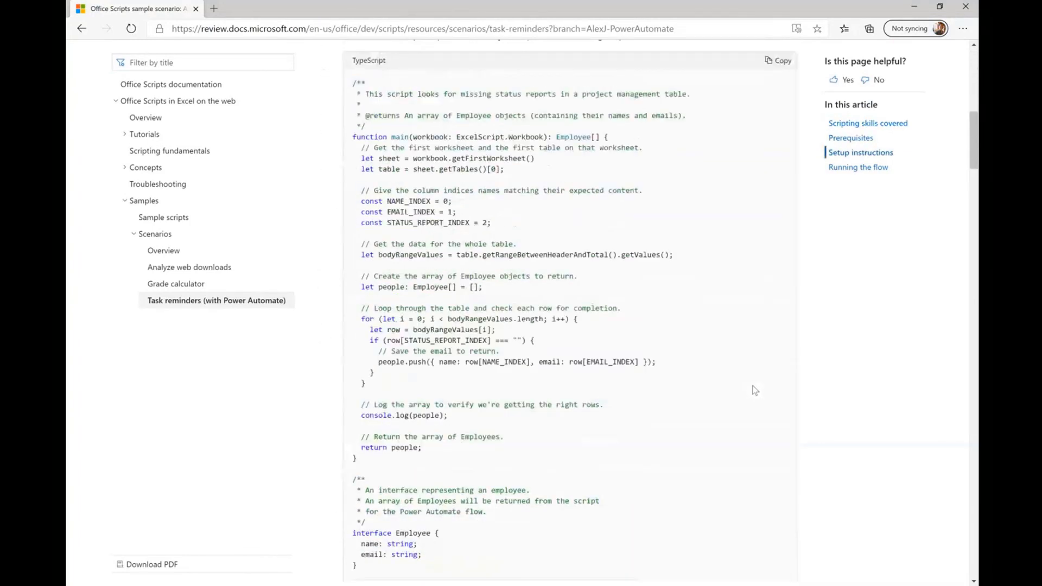
pyautogui.scroll(-10, 755, 390)
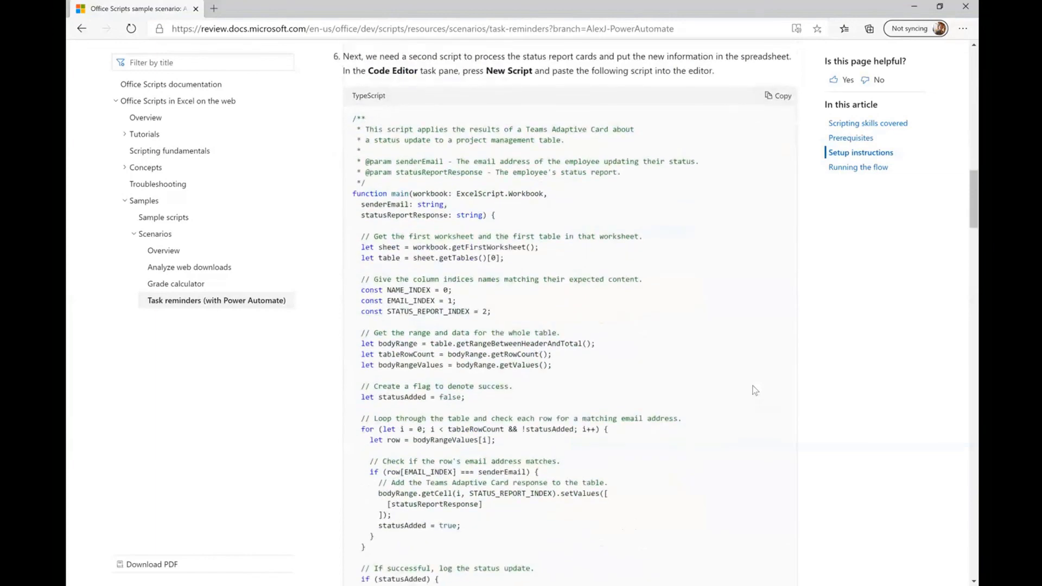
pyautogui.scroll(-15, 755, 391)
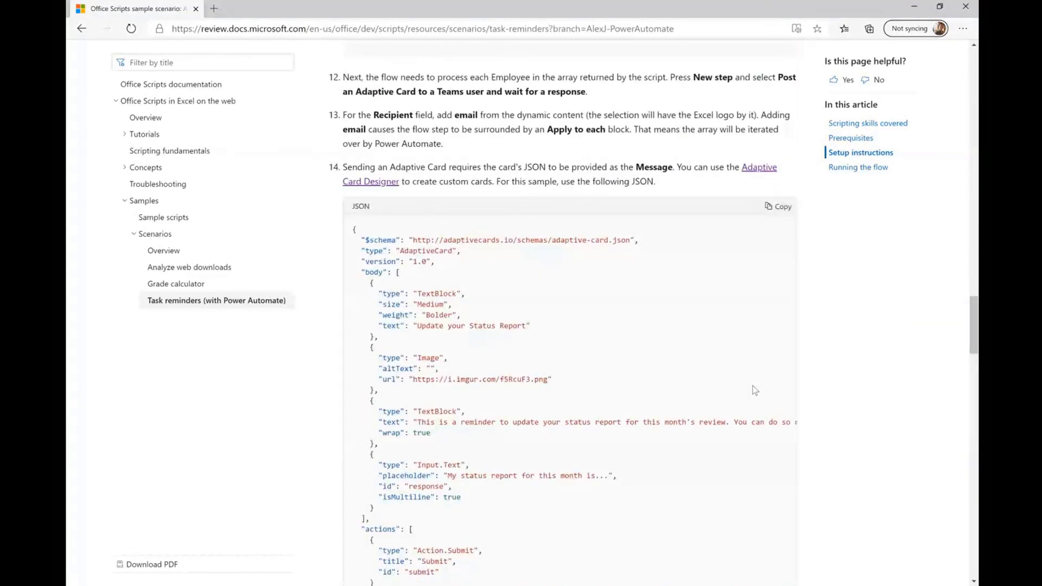
pyautogui.scroll(-8, 755, 391)
pyautogui.scroll(-5, 755, 391)
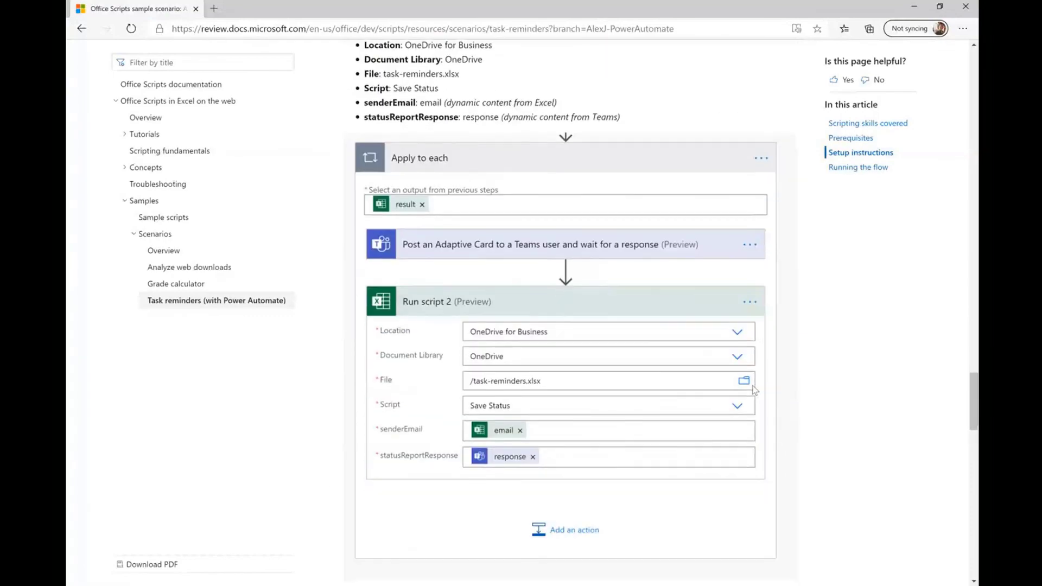
pyautogui.scroll(-10, 755, 390)
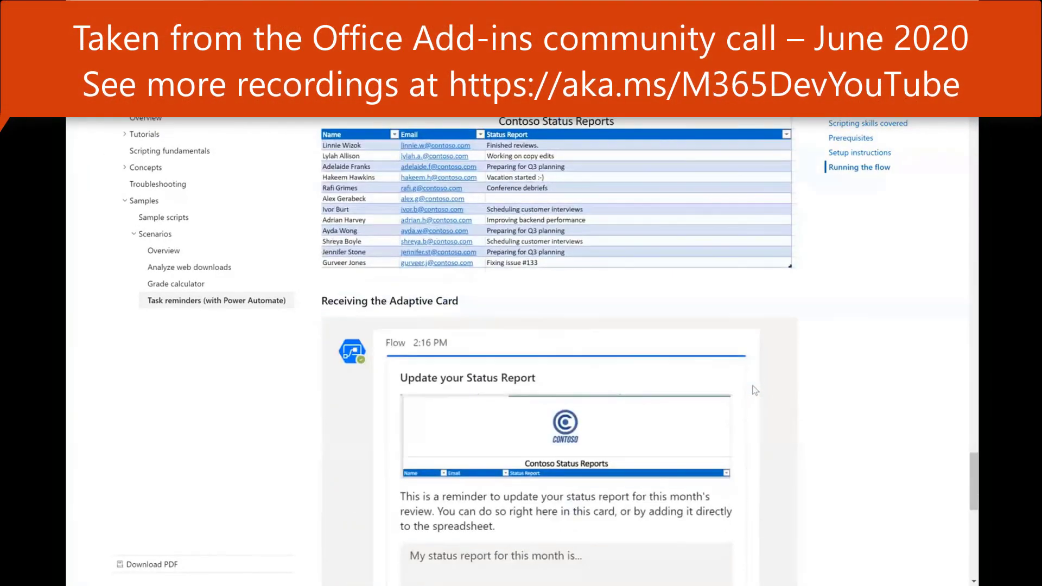
pyautogui.scroll(-5, 754, 389)
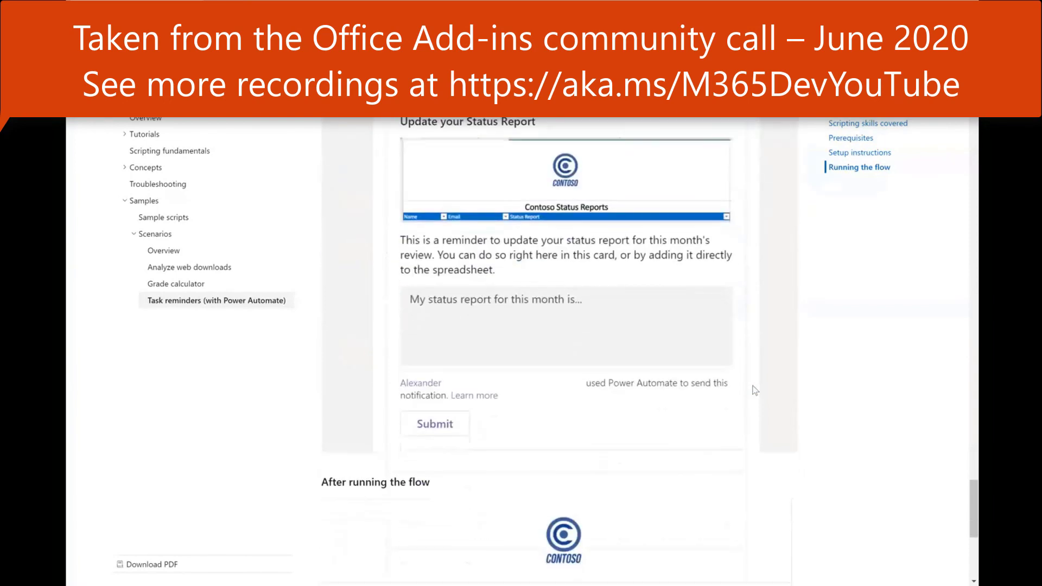
pyautogui.scroll(-6, 754, 389)
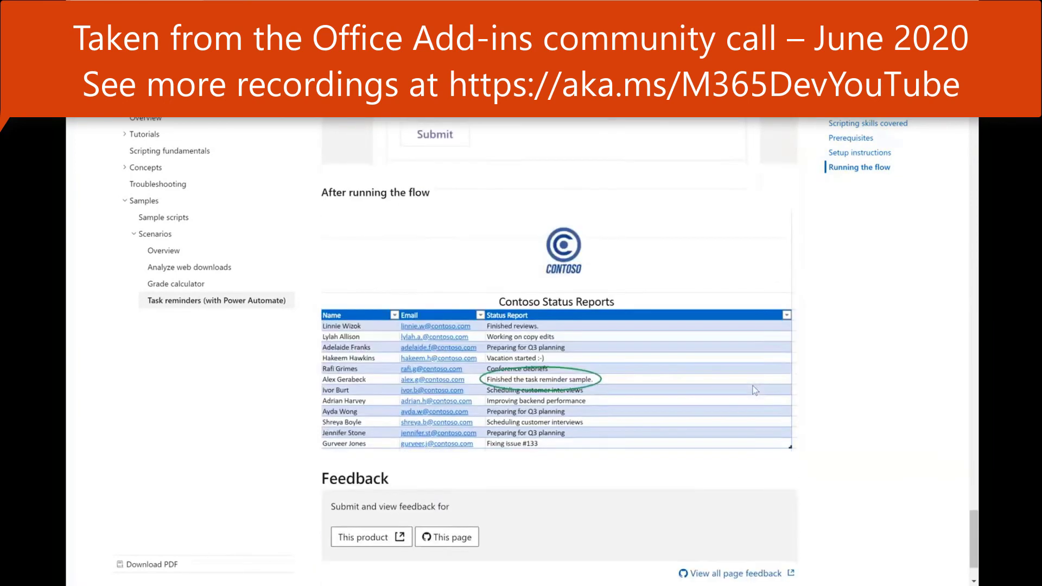
pyautogui.scroll(20, 745, 203)
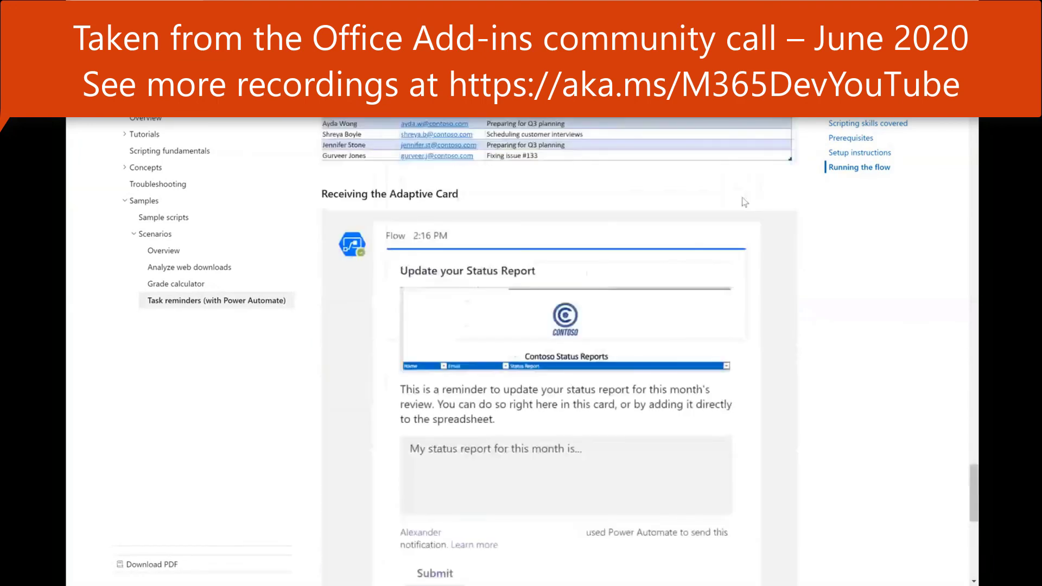